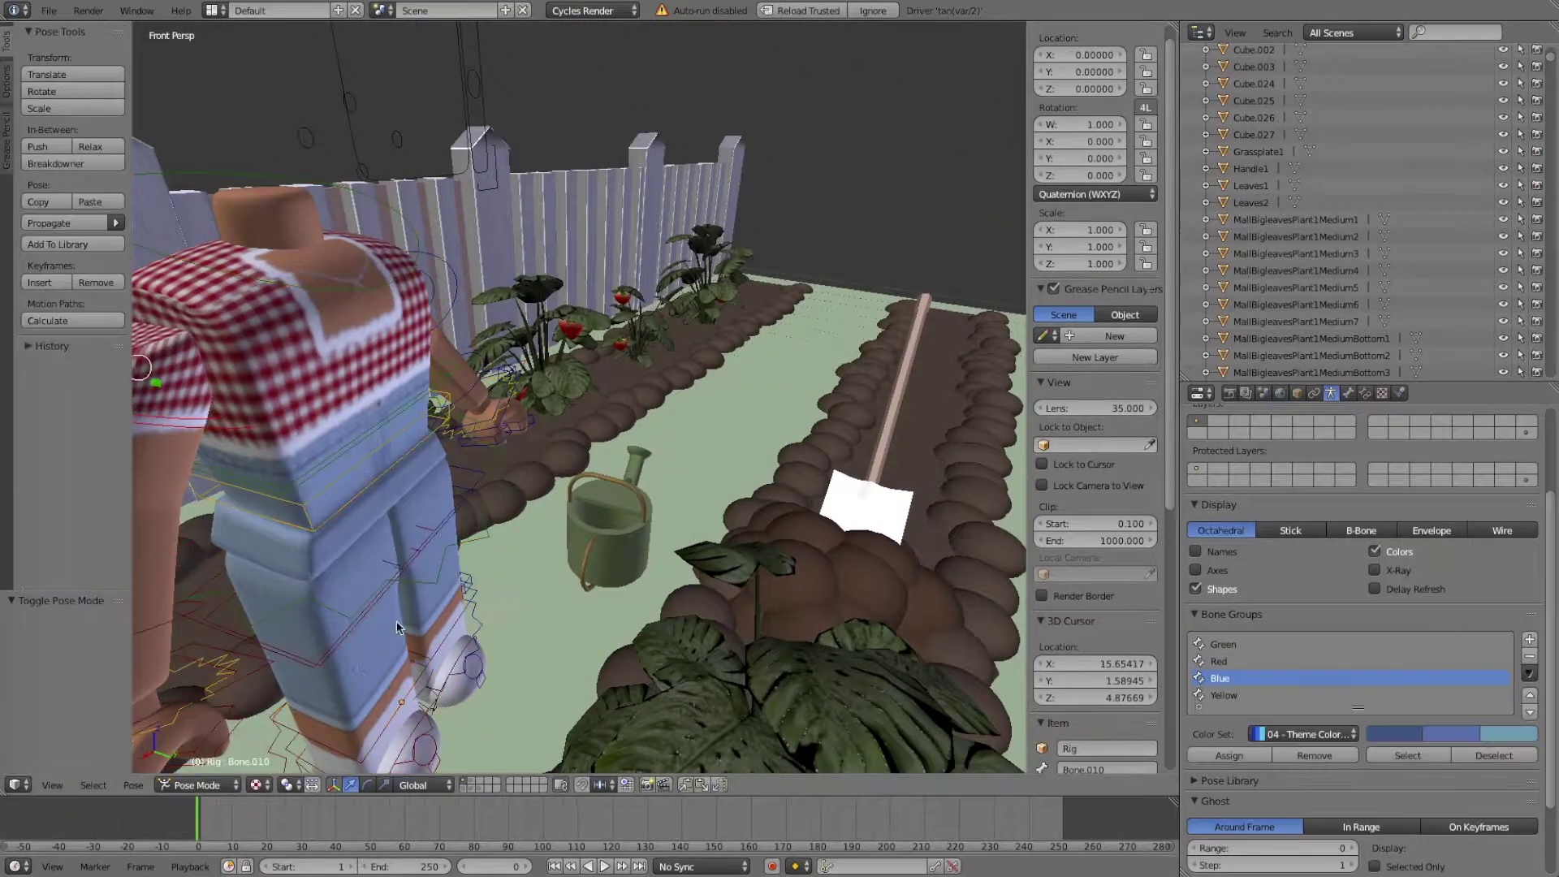
Put the rig in Pose Mode and try a -44.7° X rotation on the arm bone, then undo it.
right_click(498, 541)
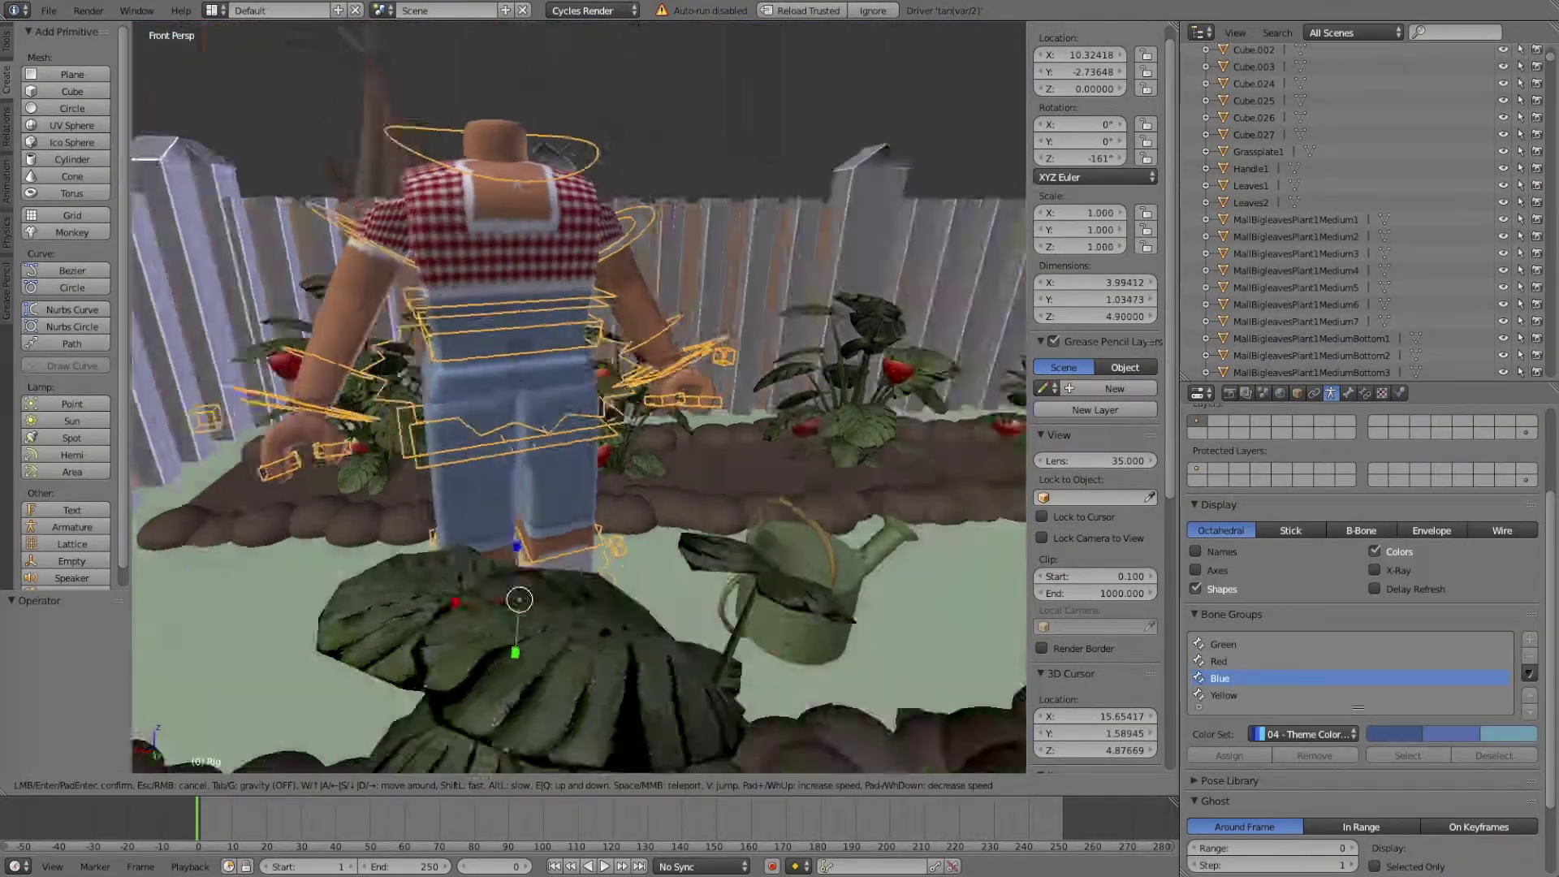
key("ctrl+Tab")
key("shift+f")
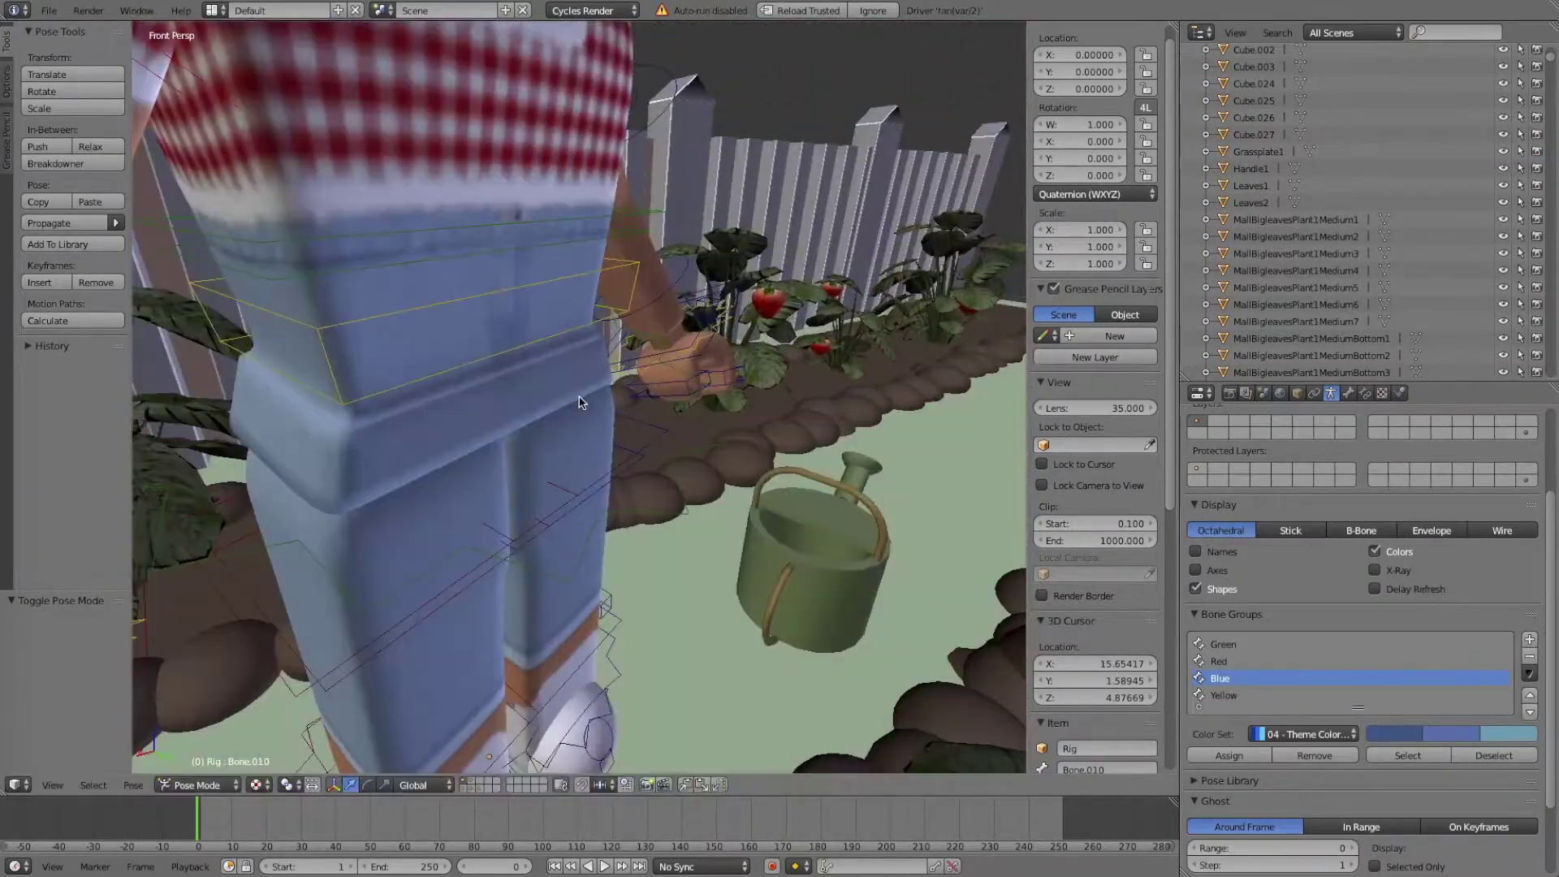
left_click(504, 476)
key("r")
key("x")
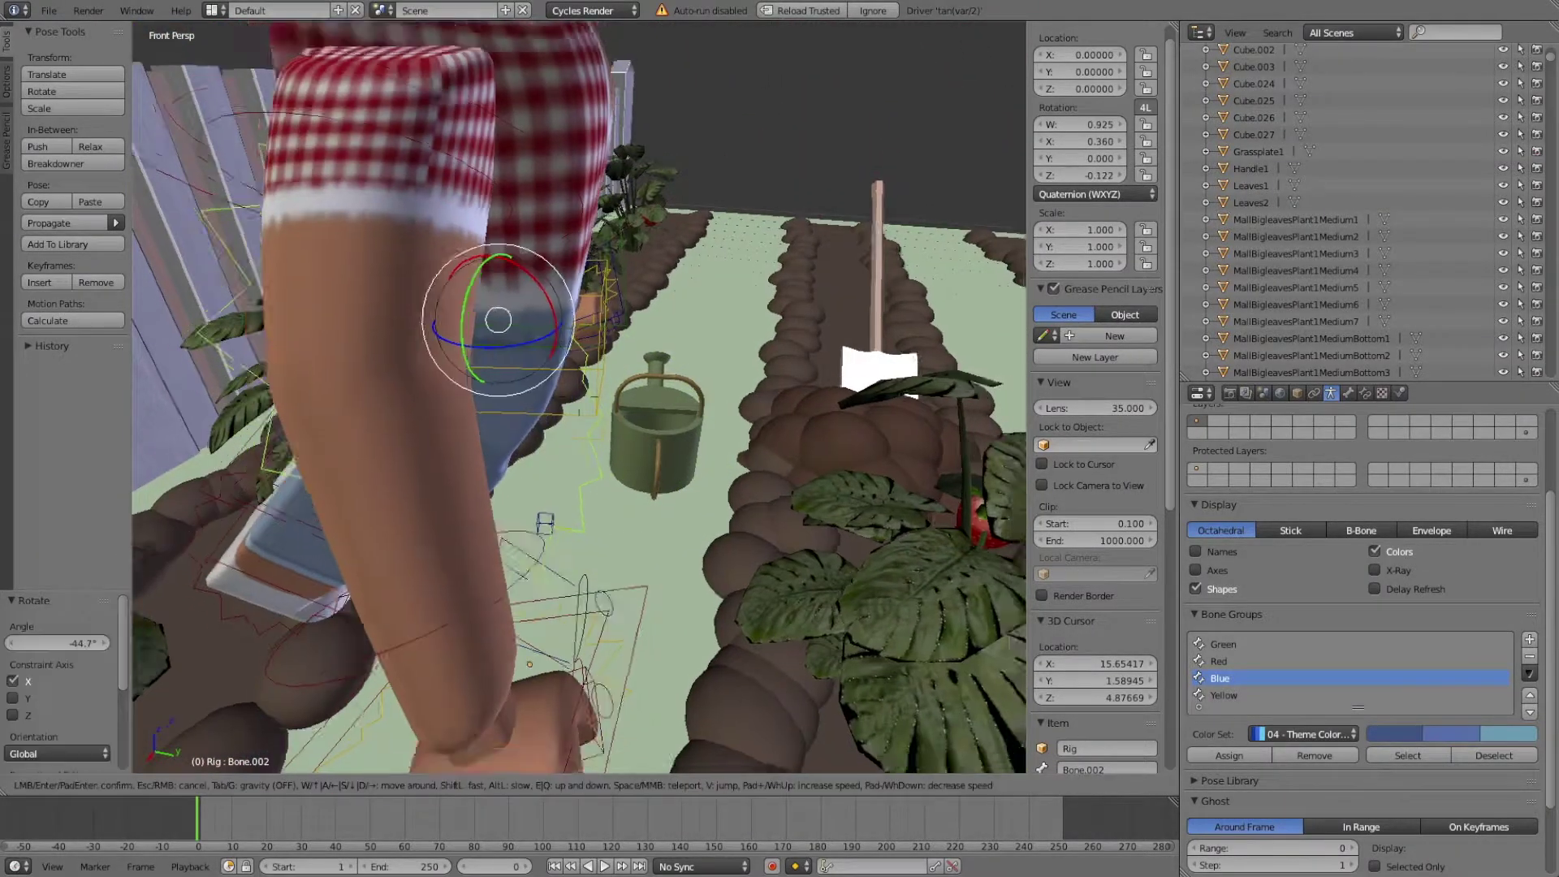
left_click(591, 488)
scroll(591, 482, "down", 3)
key("ctrl+z")
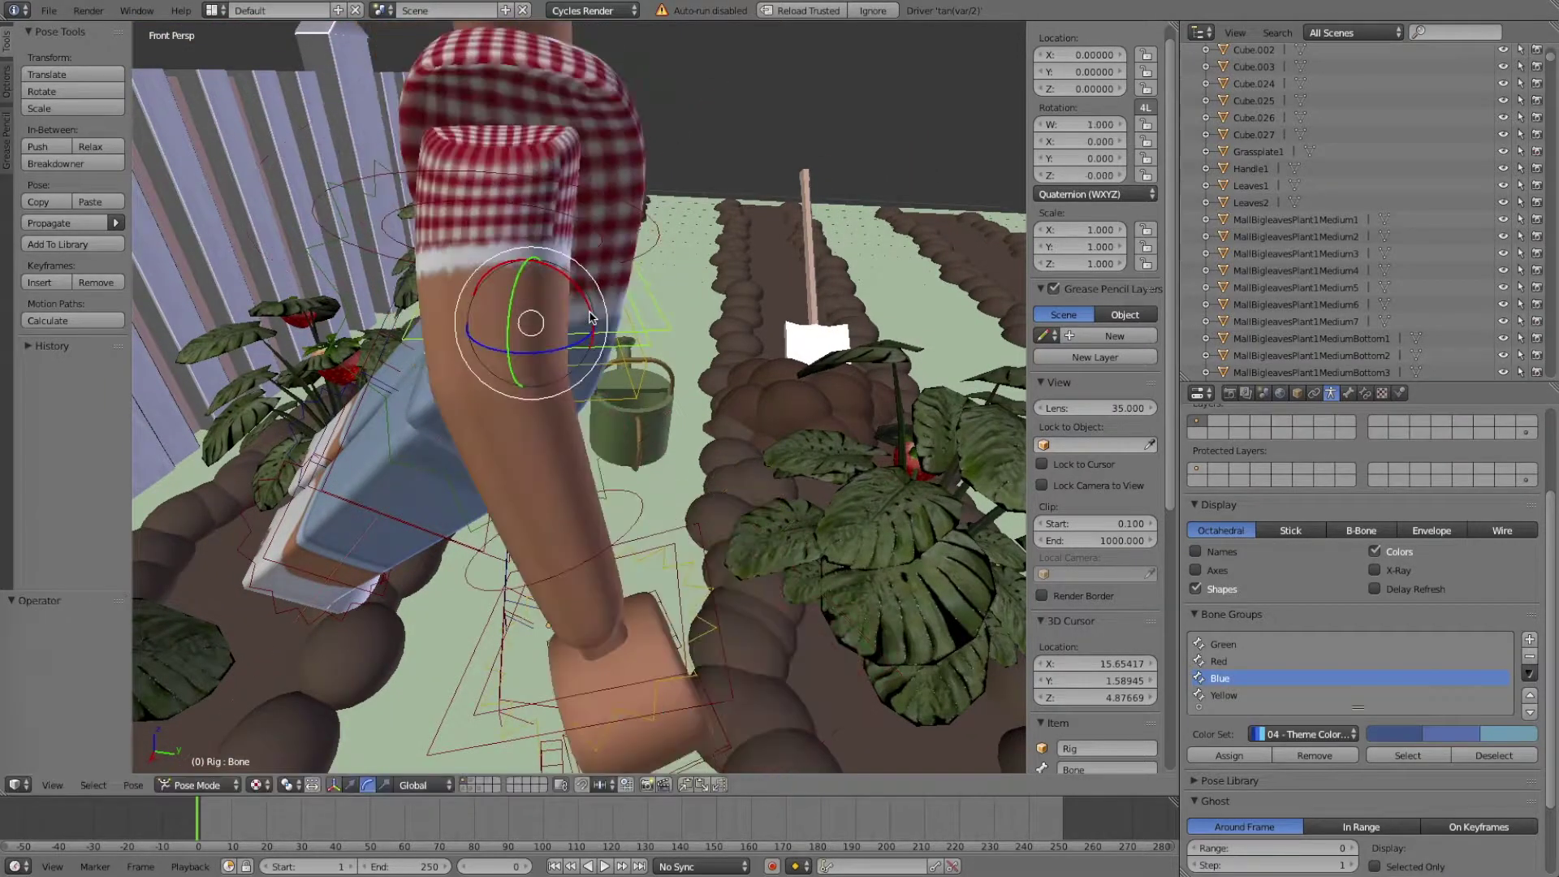
Rotate the upper arm and leg bones on X to bend her into a crouch.
key("r")
key("x")
left_click(671, 305)
scroll(671, 305, "up", 2)
key("Escape")
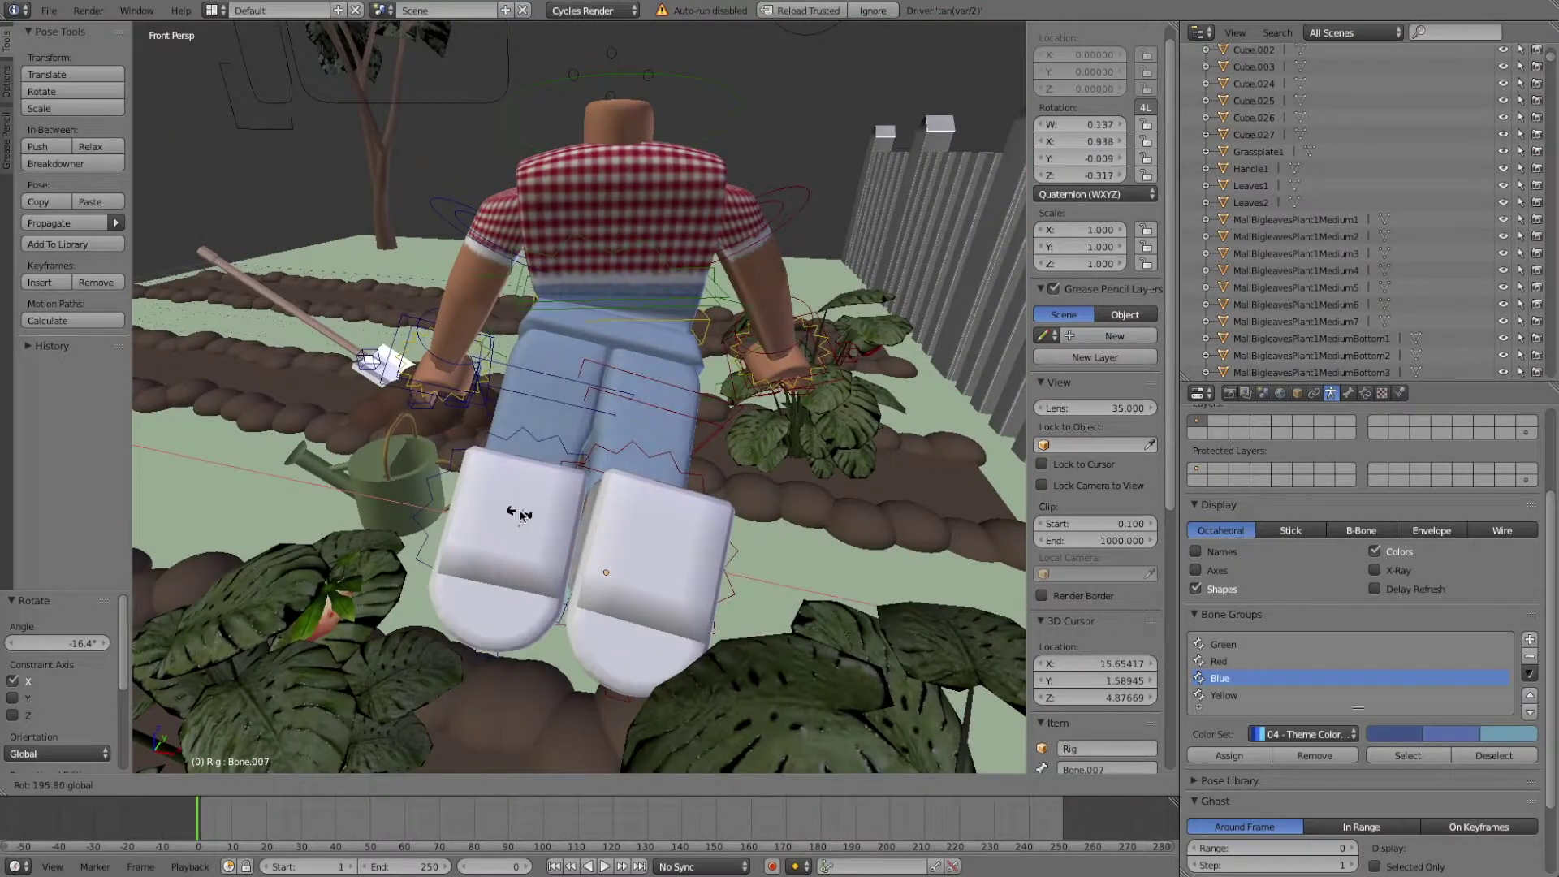
left_click(521, 515)
scroll(551, 358, "up", 3)
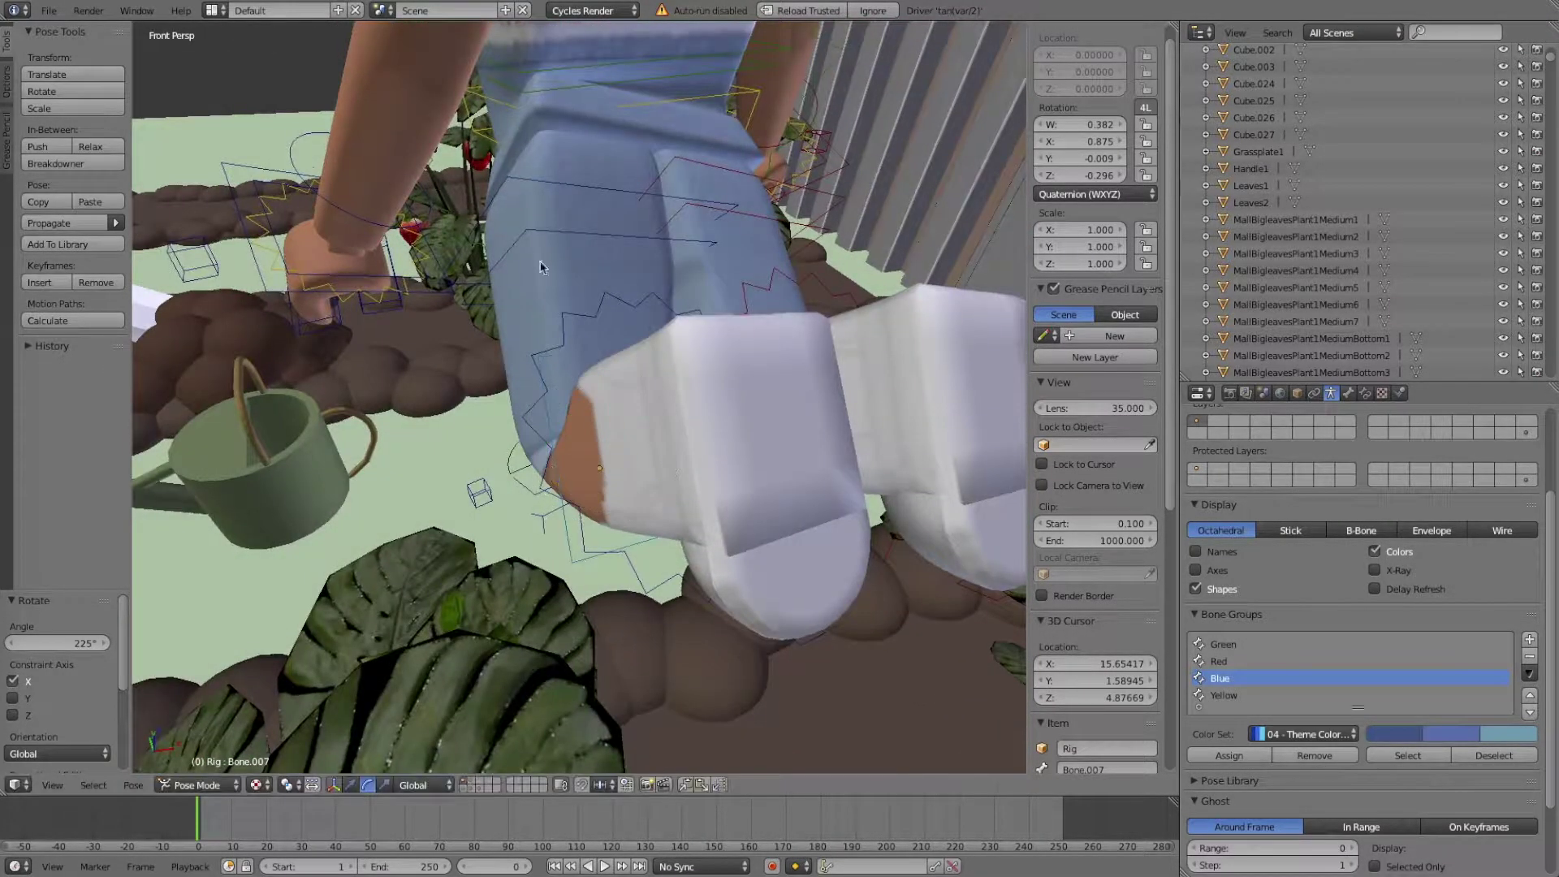
In Object Mode, move the rig along Y and X to lower her into the garden bed.
left_click(207, 765)
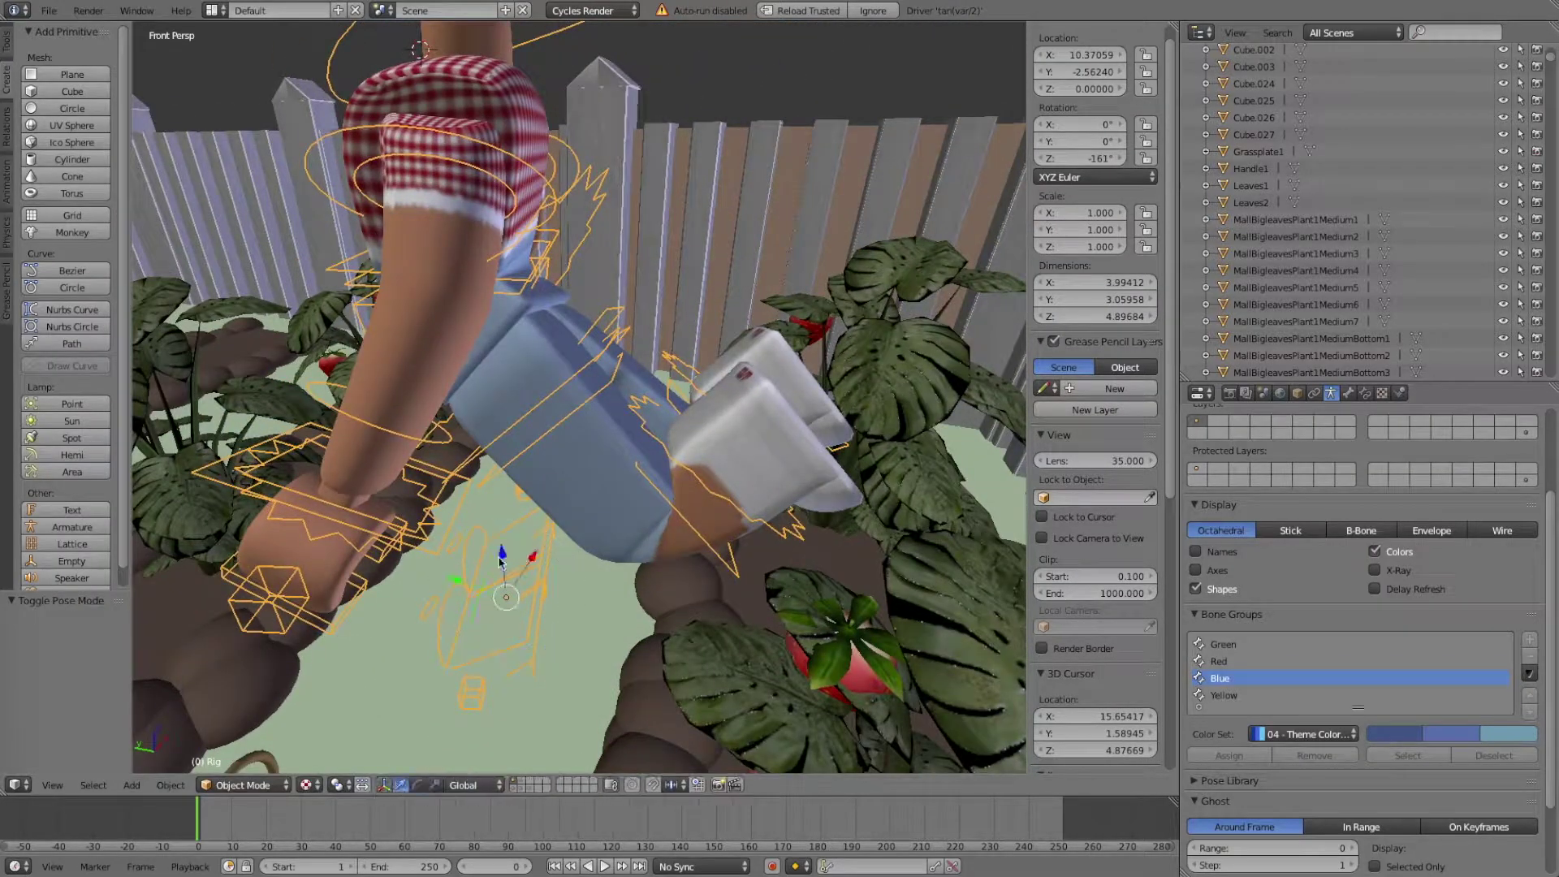
key("g")
key("y")
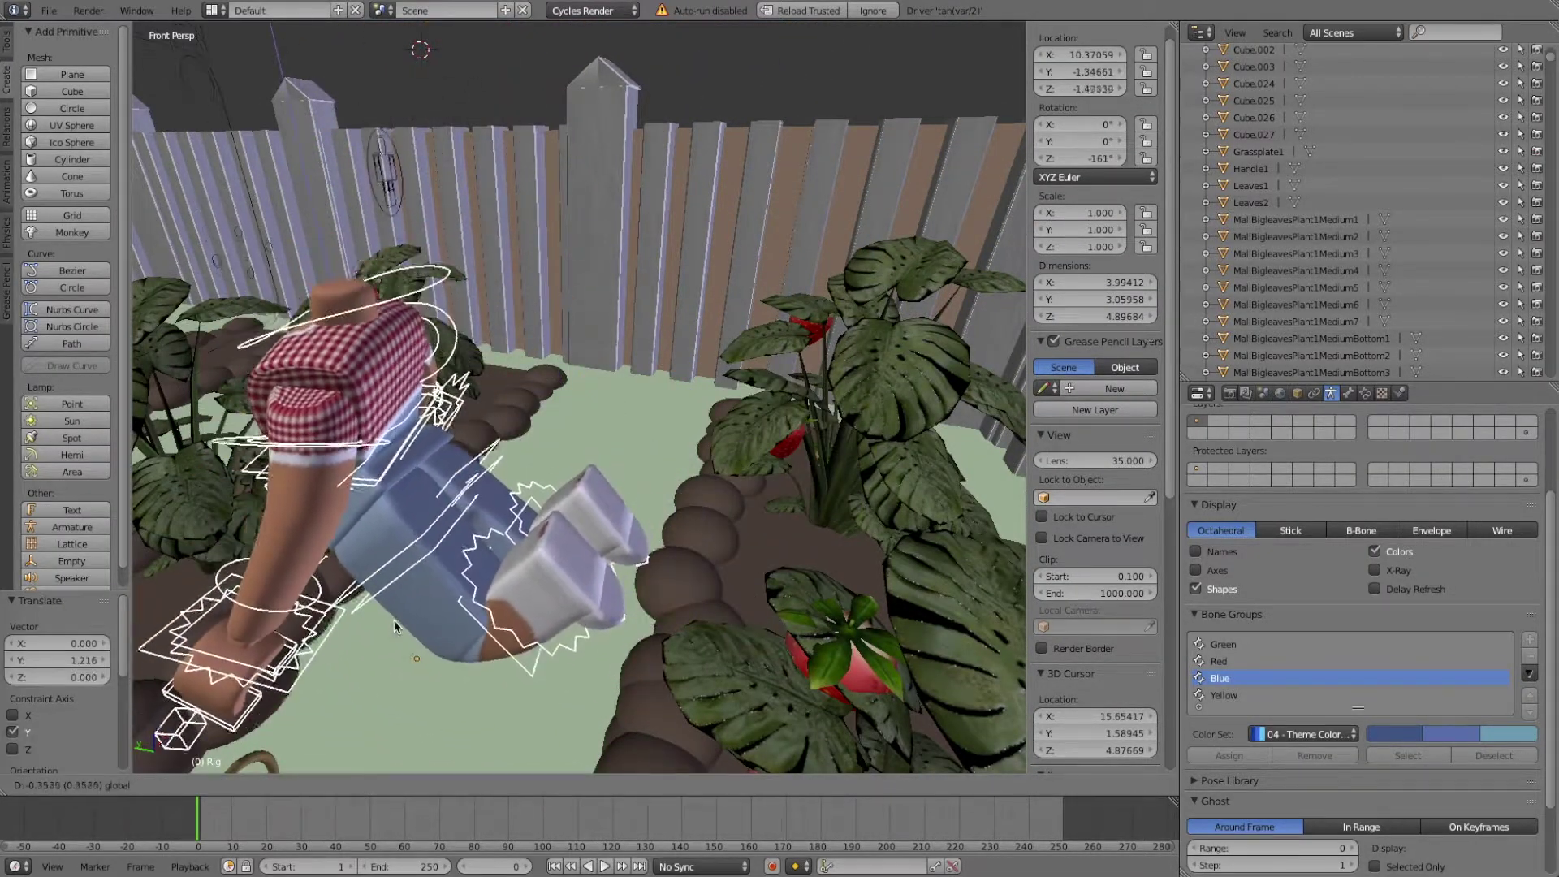
left_click(393, 621)
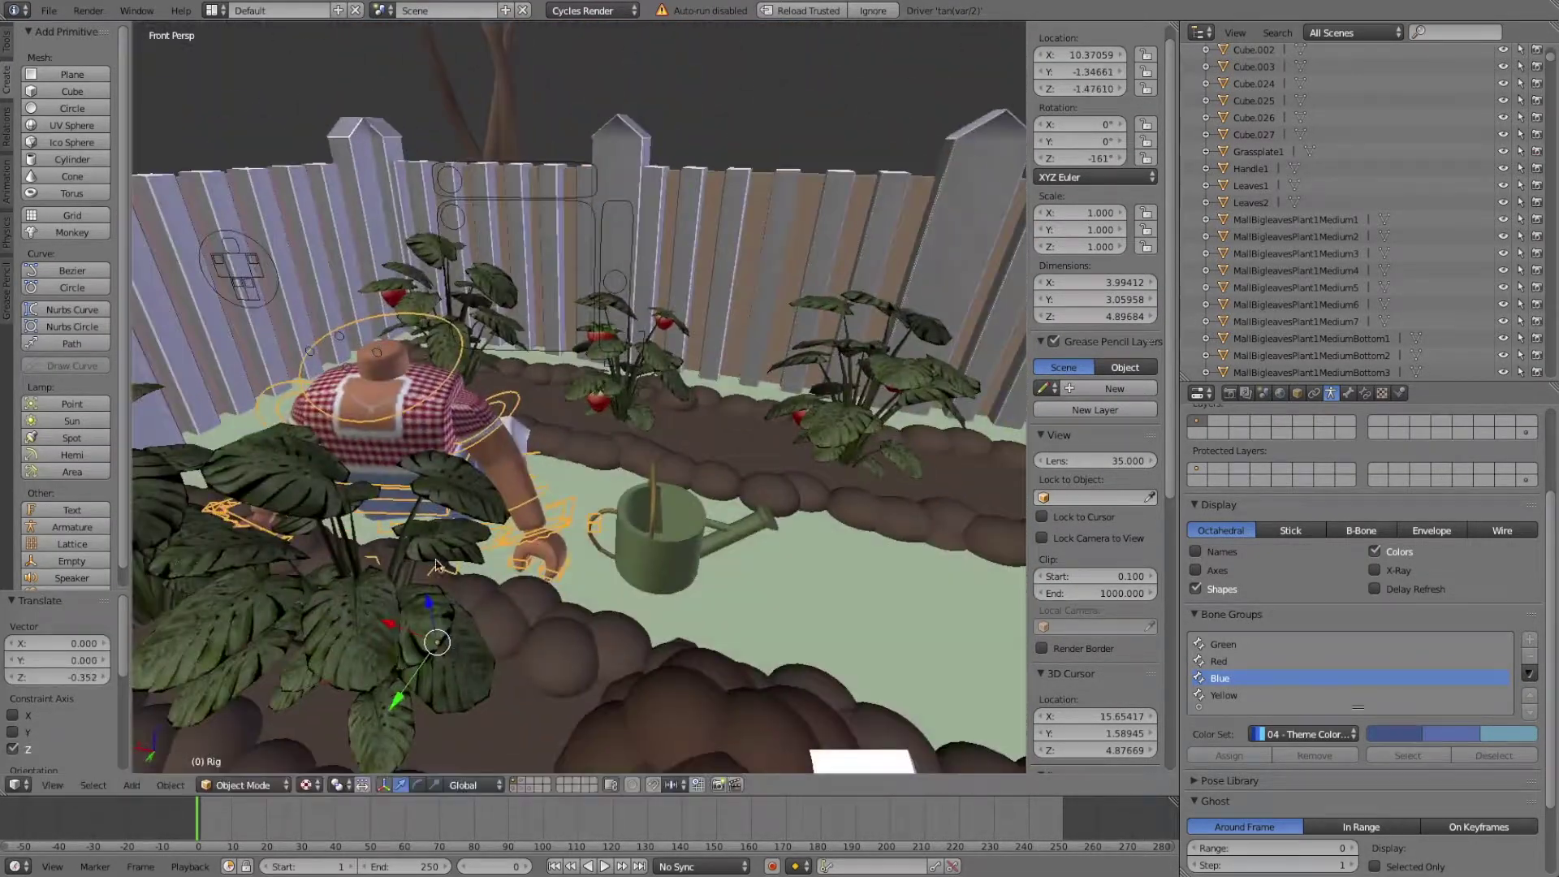
key("g")
key("y")
left_click(452, 652)
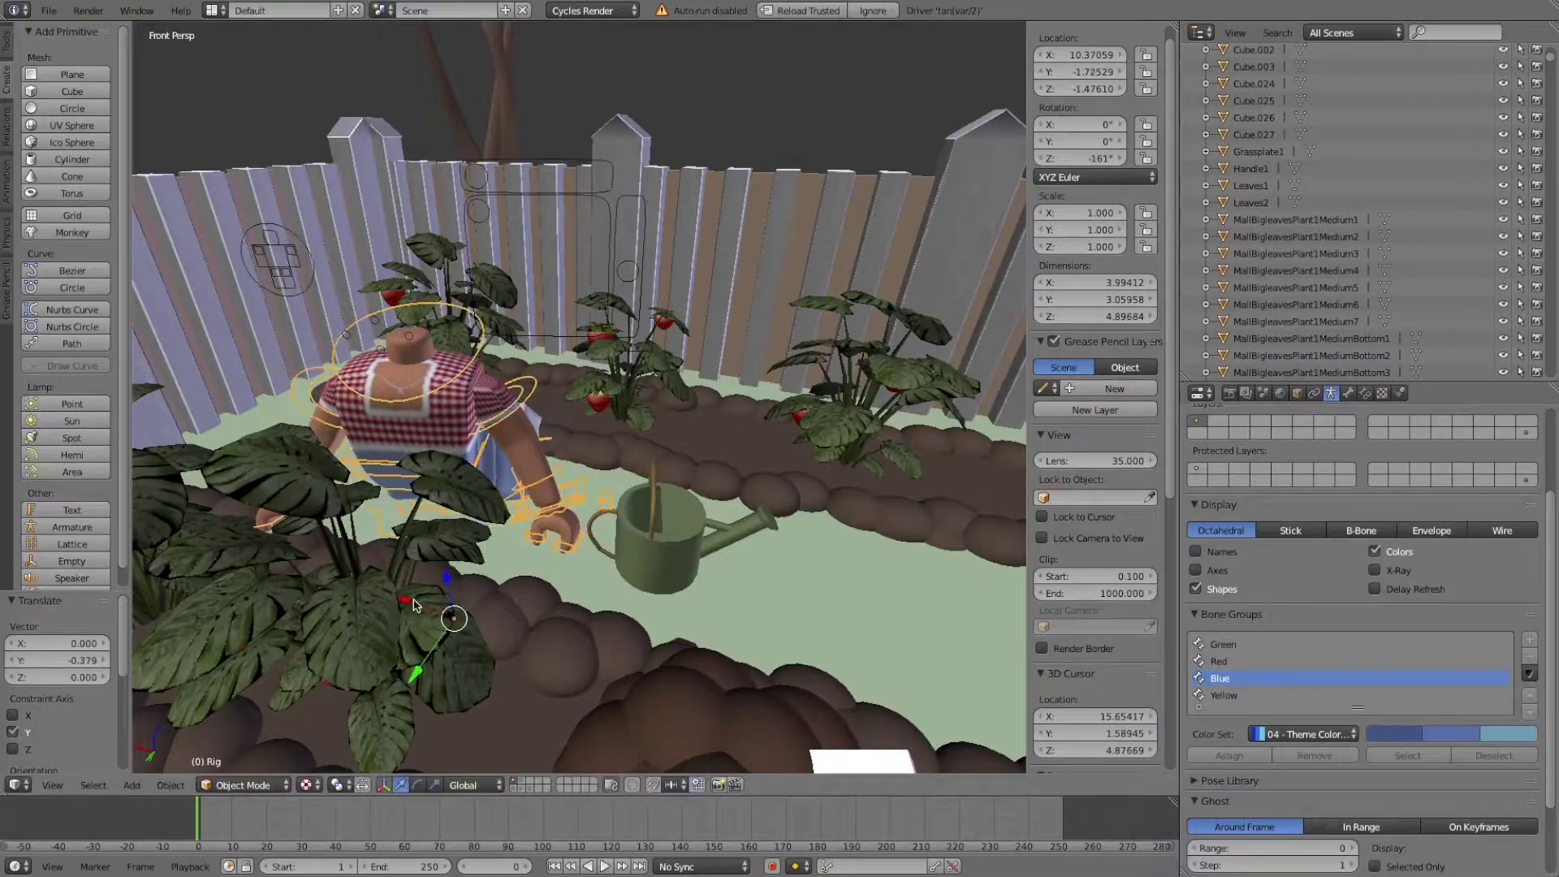
key("g")
key("x")
left_click(578, 400)
left_click(240, 727)
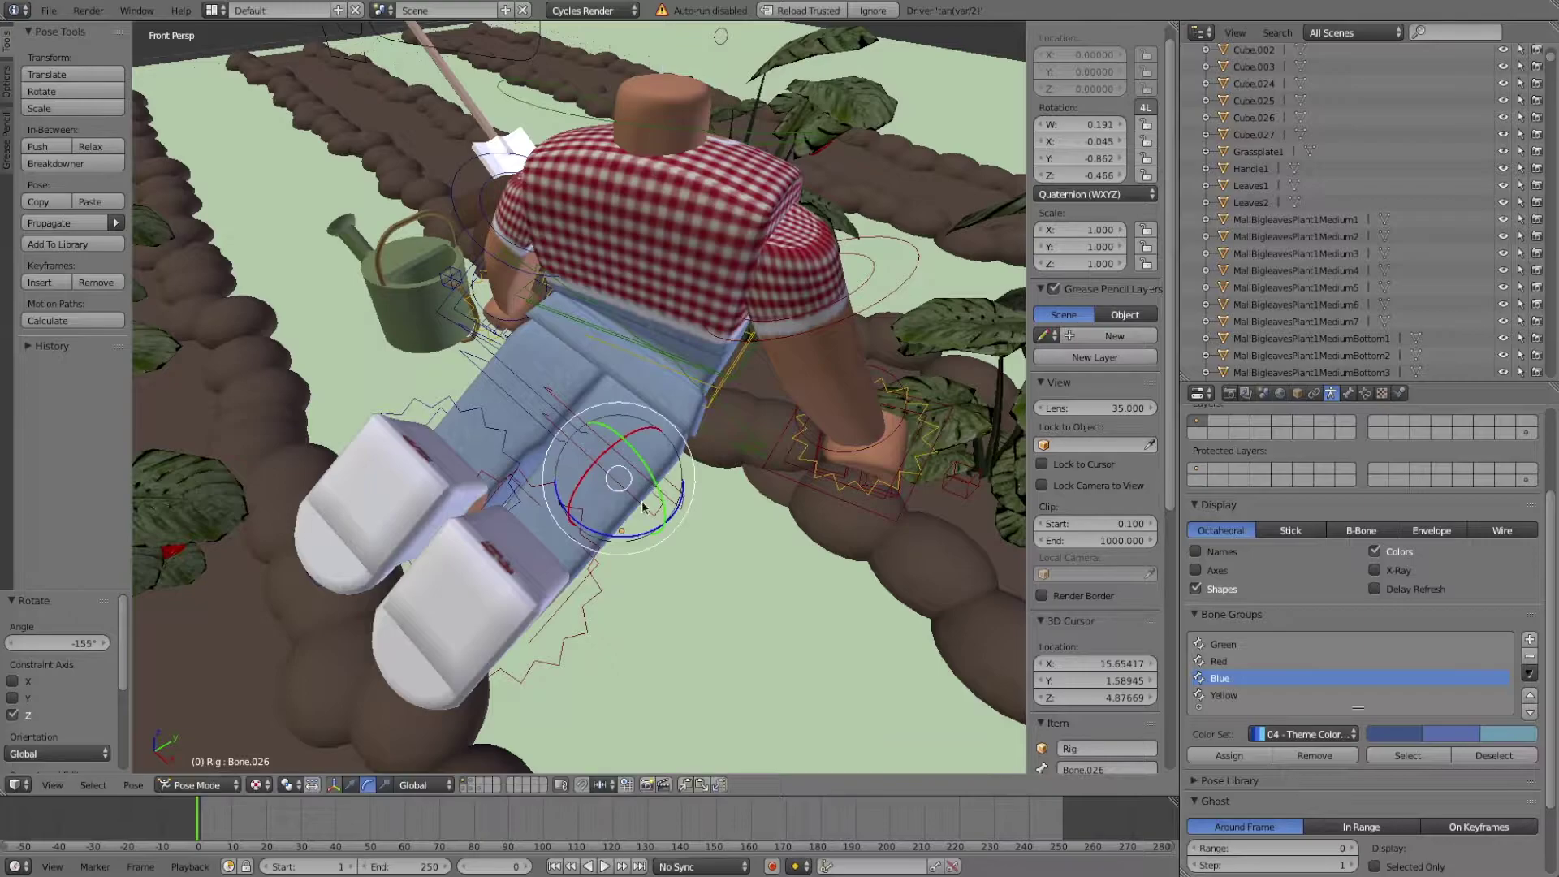
Rotate the hip and leg bones on Z so her legs fold sideways into a kneel.
key("shift+f")
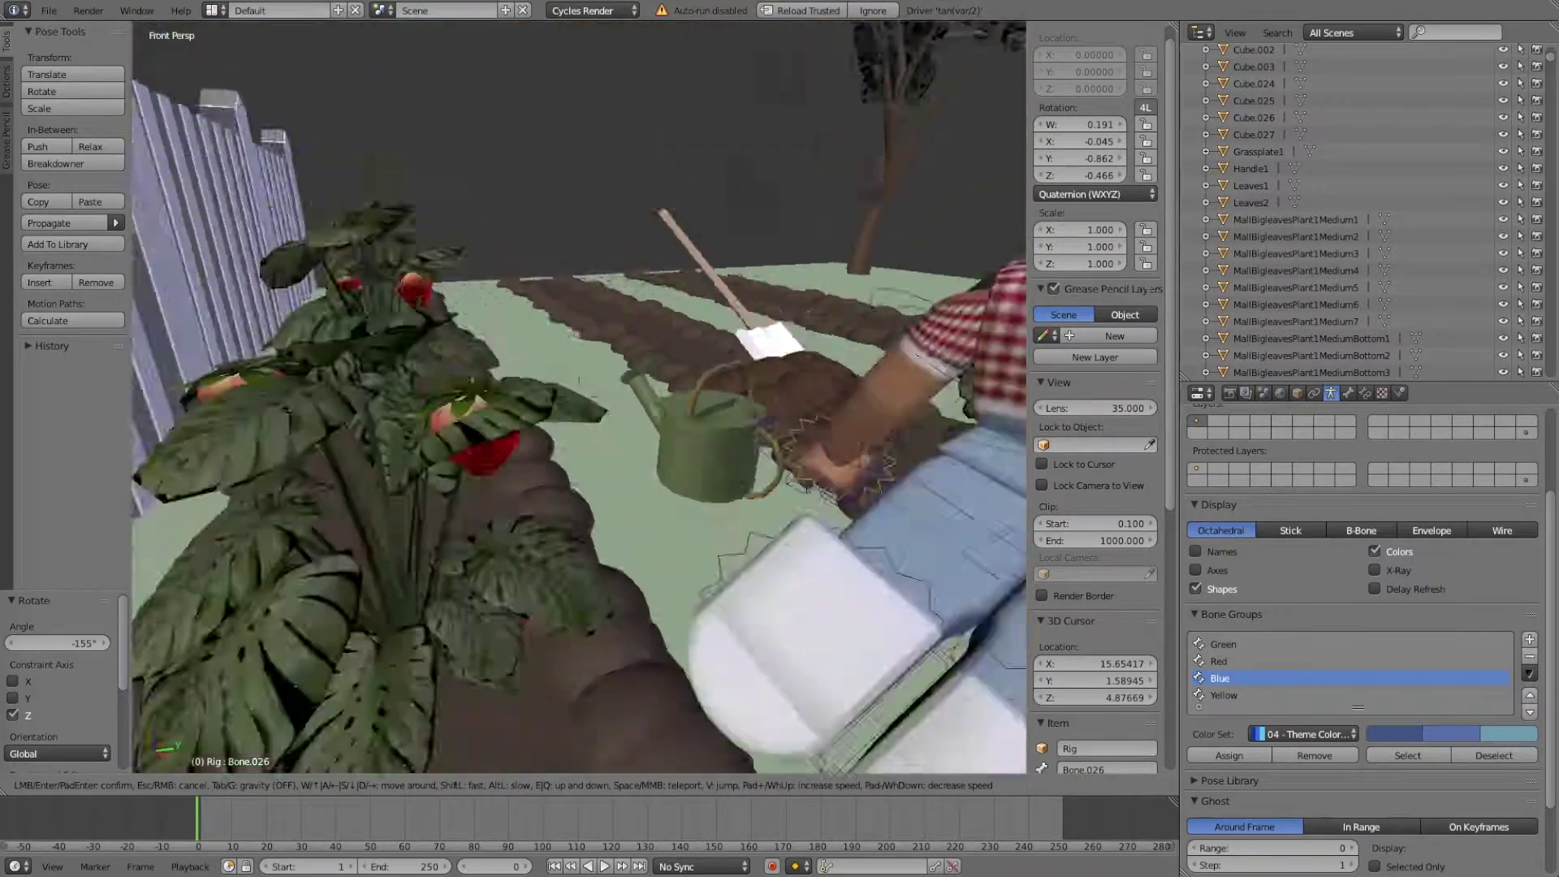
key("r")
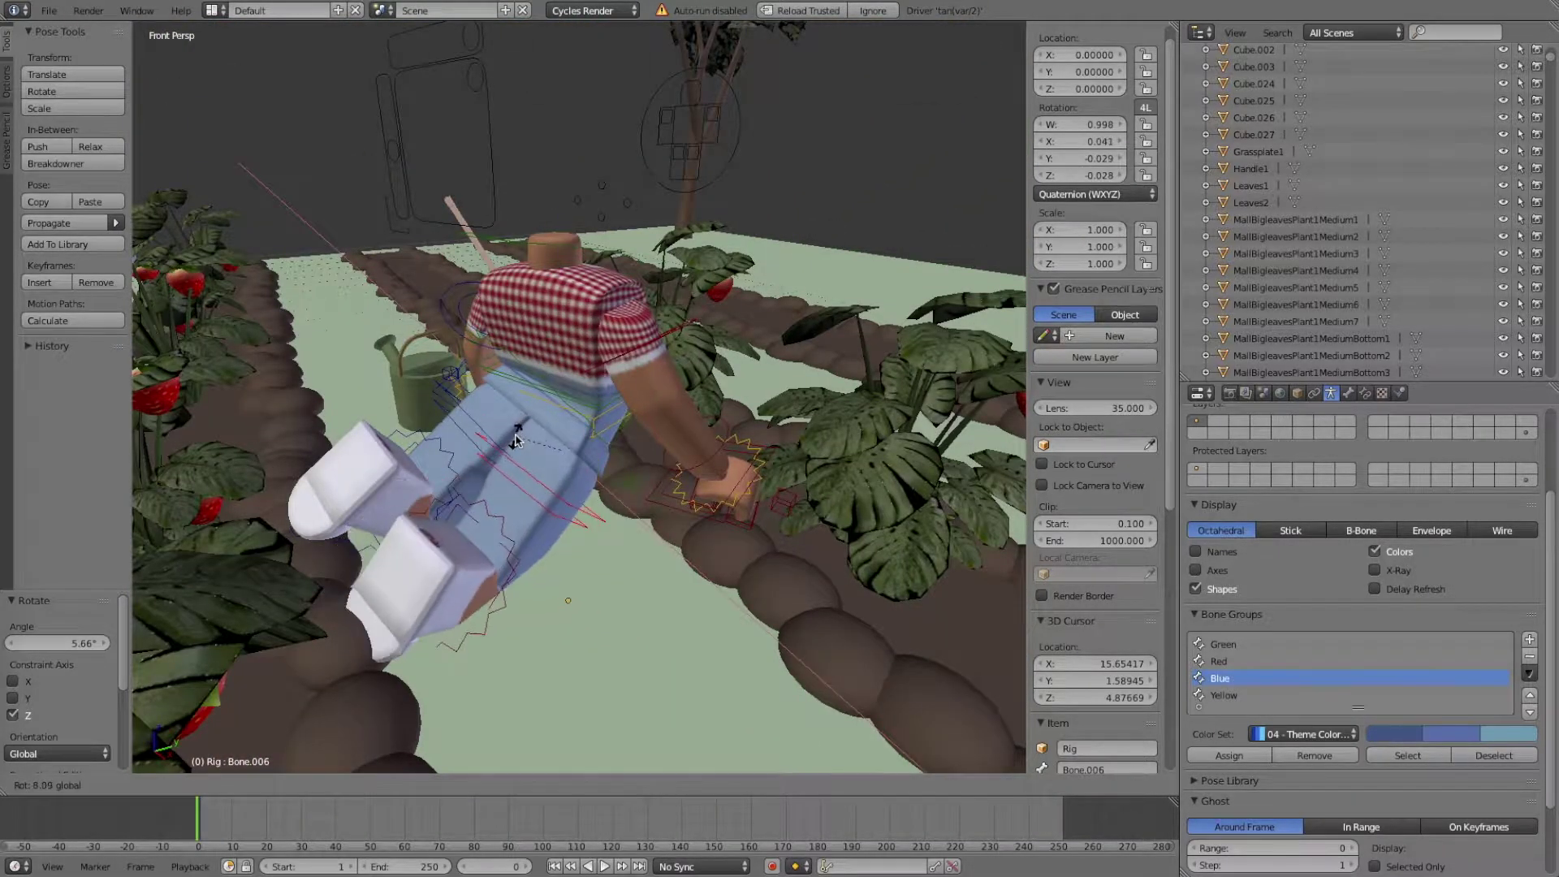
key("r")
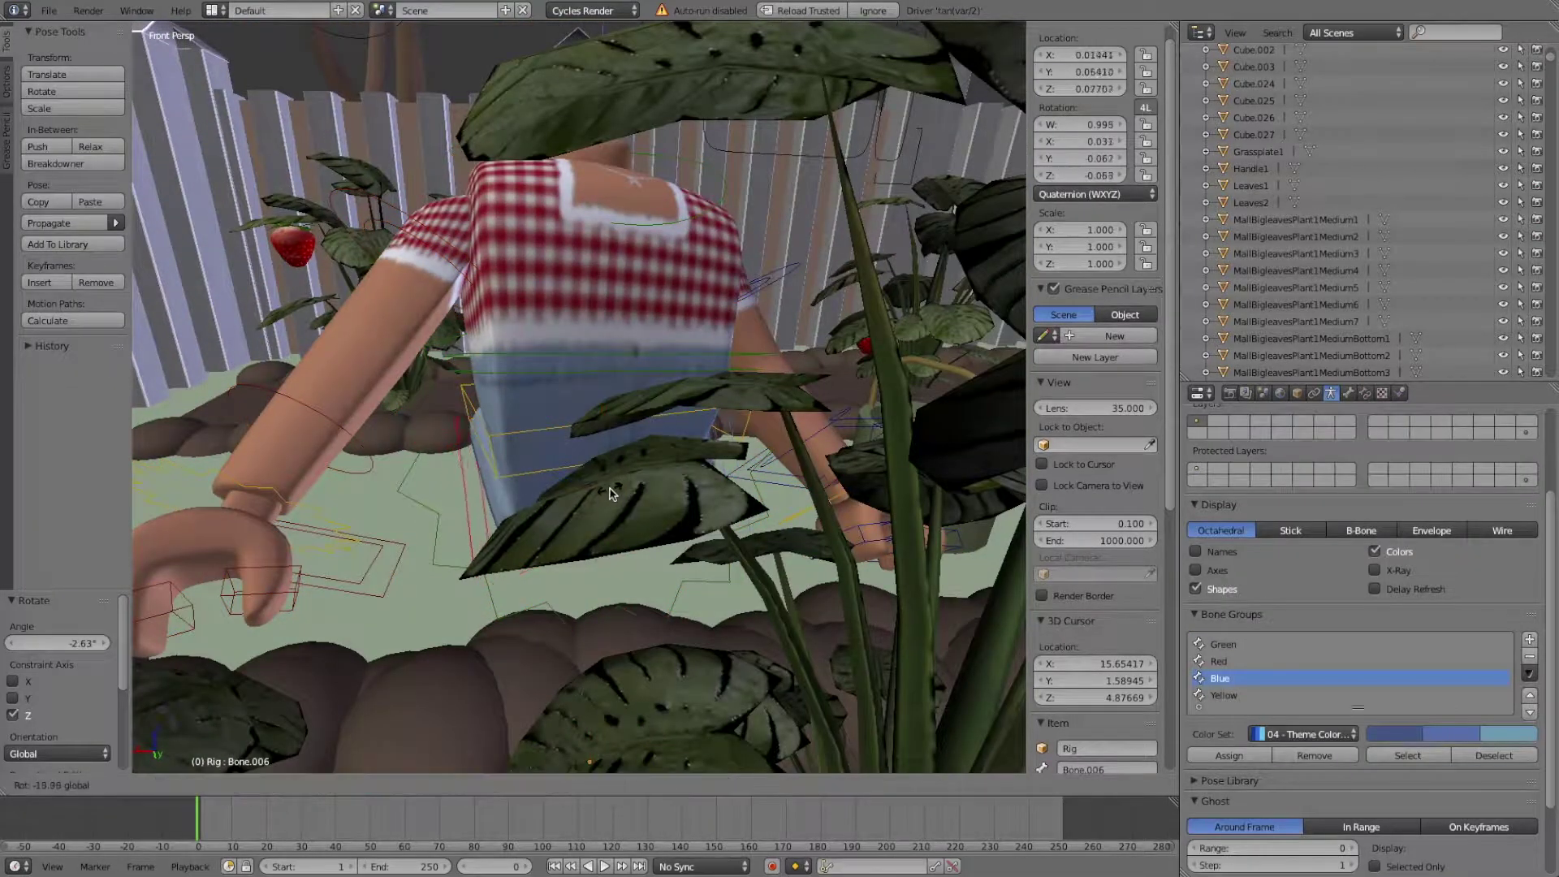
key("Return")
key("r")
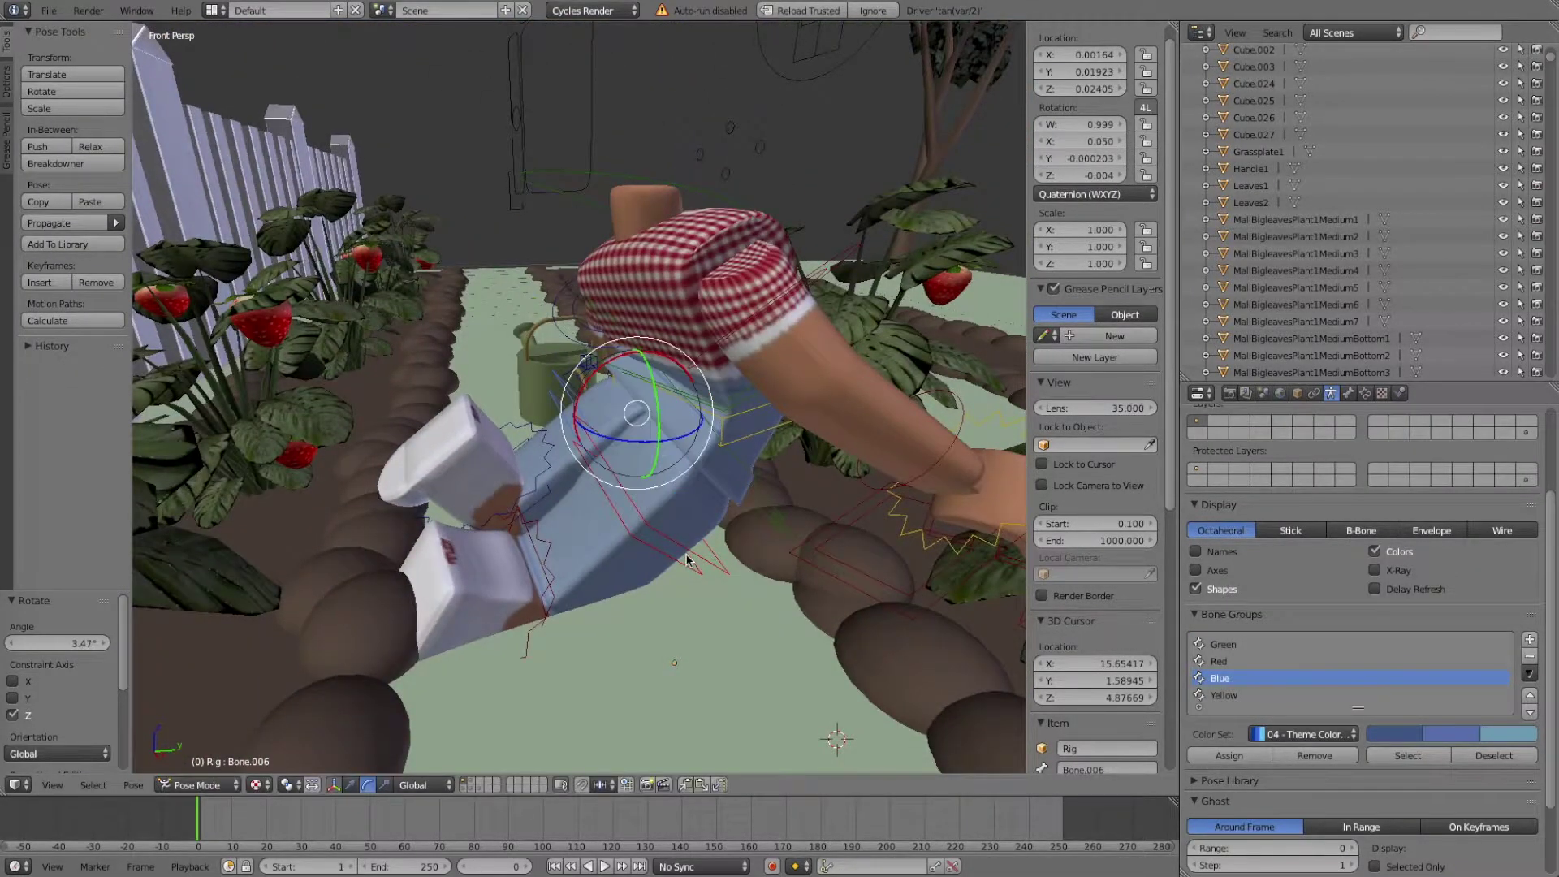
key("shift+f")
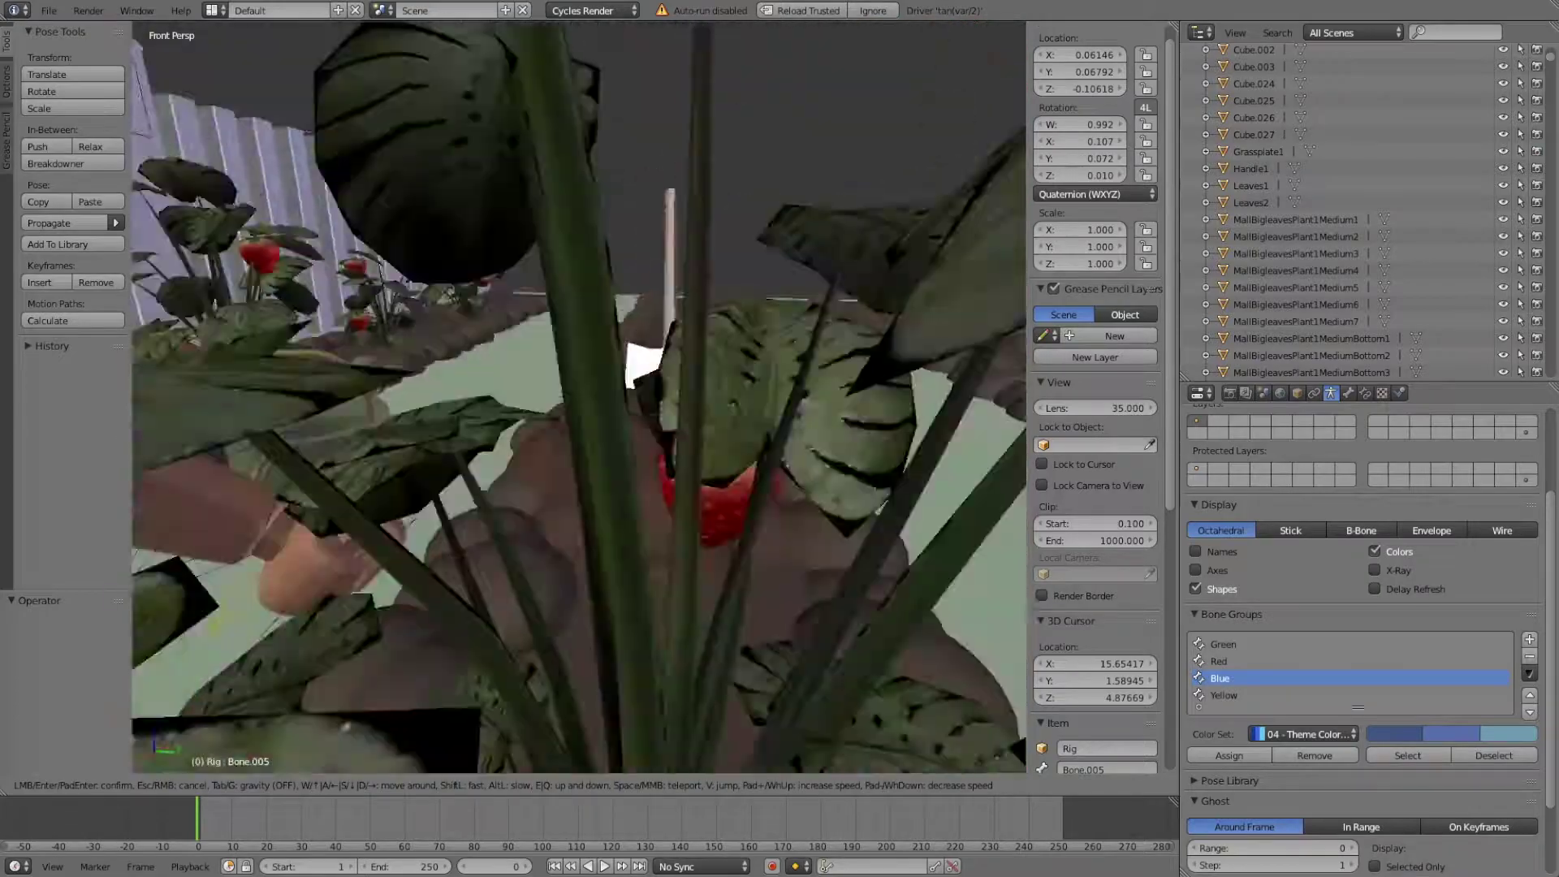
Confirm the bone rotation and select the head object, leaving Pose Mode.
key("Return")
left_click(368, 552)
right_click(529, 518)
left_click(243, 785)
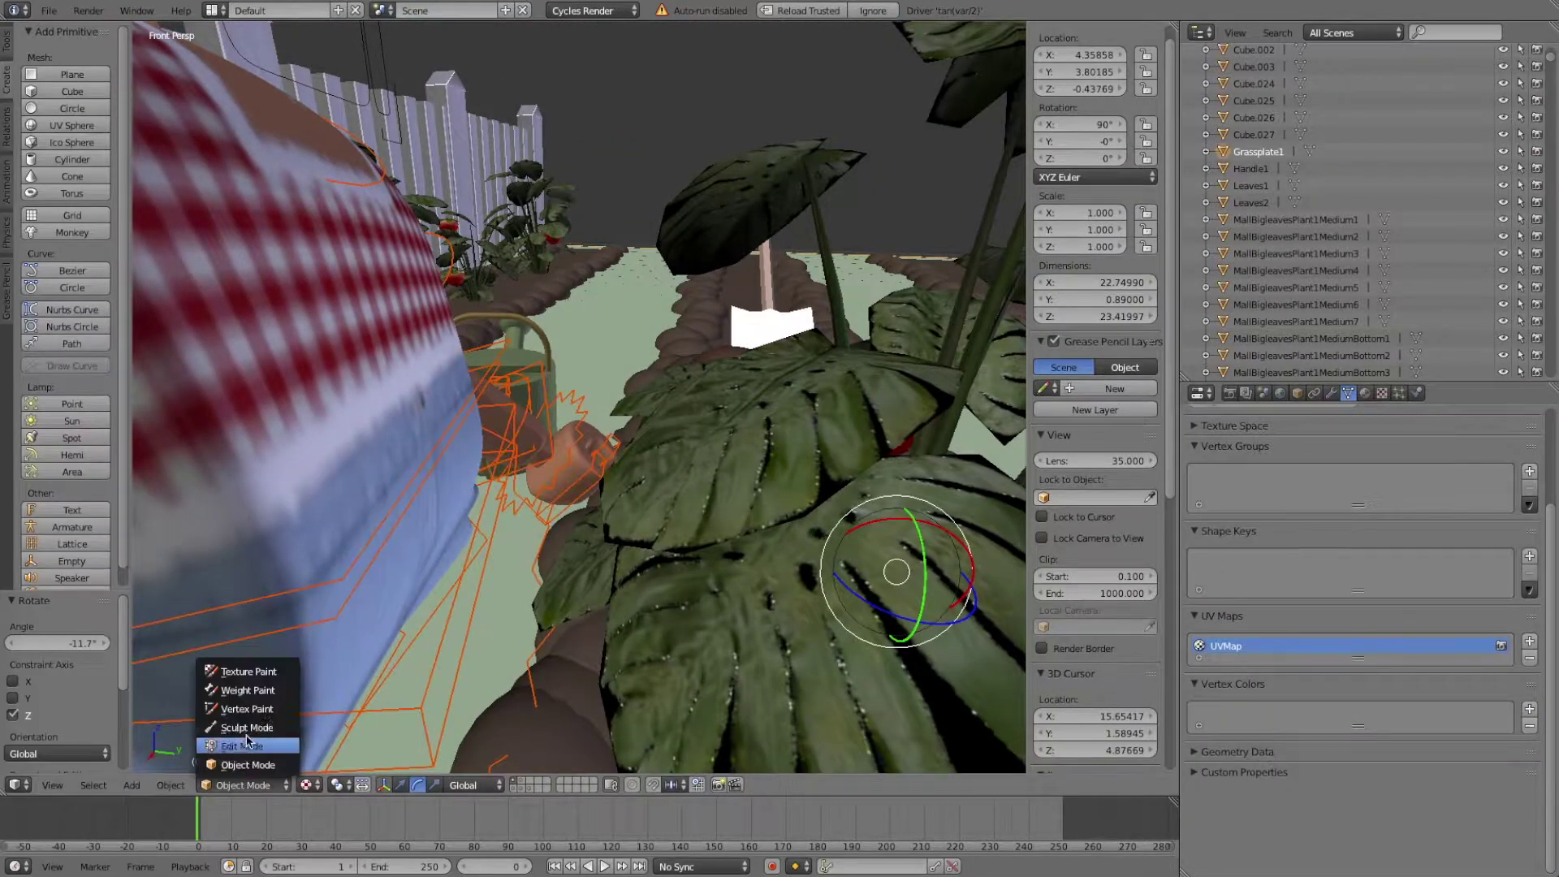
key("ctrl+z")
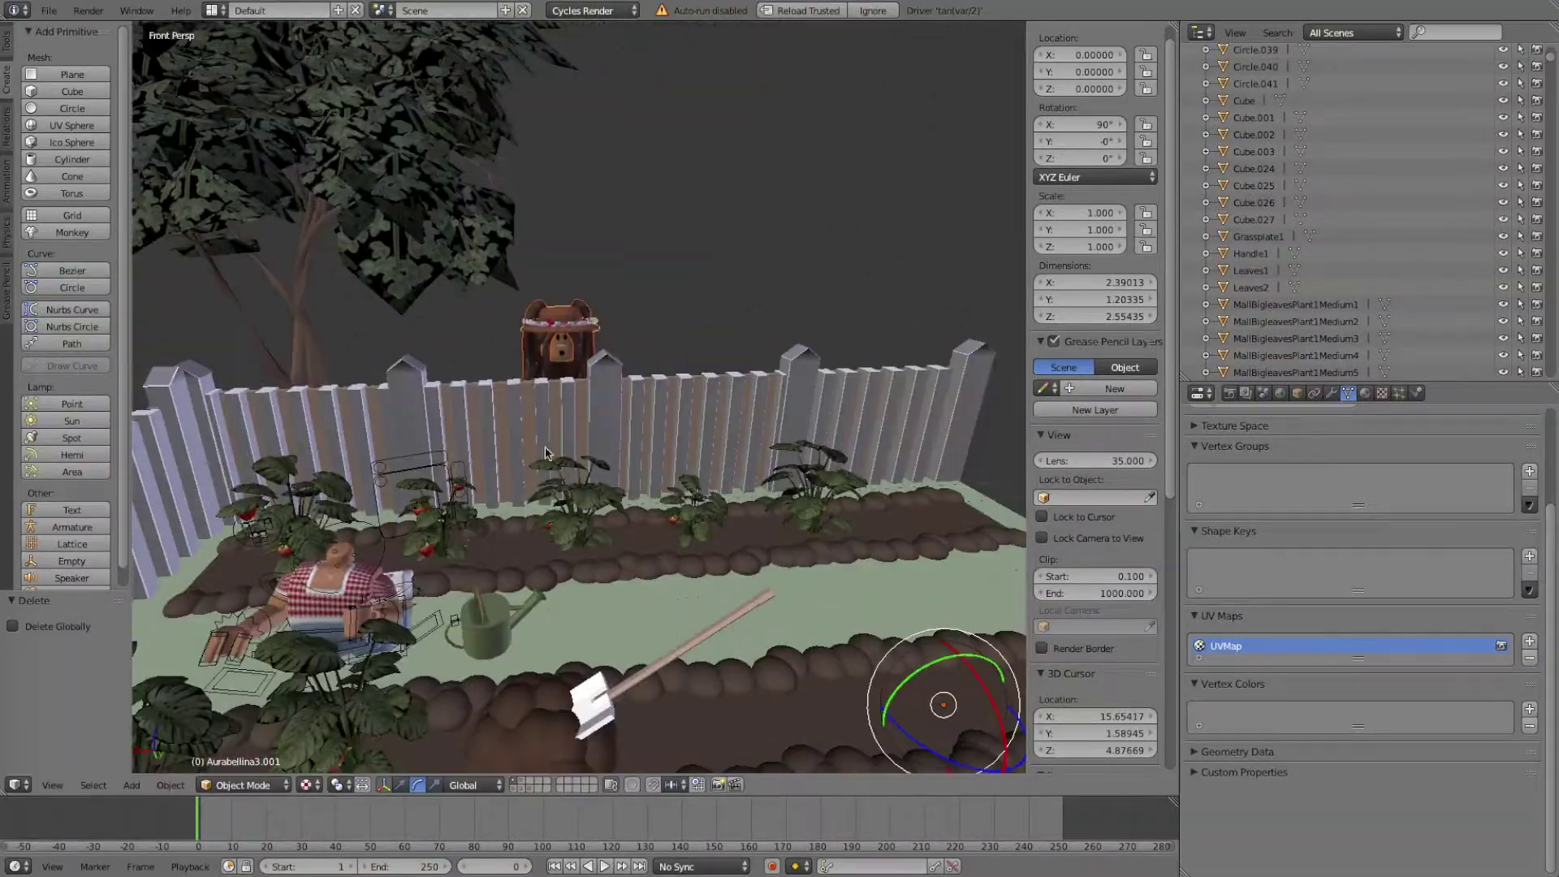
Set the head's origin to its geometry and move it along X toward the girl.
left_click(171, 785)
left_click(404, 617)
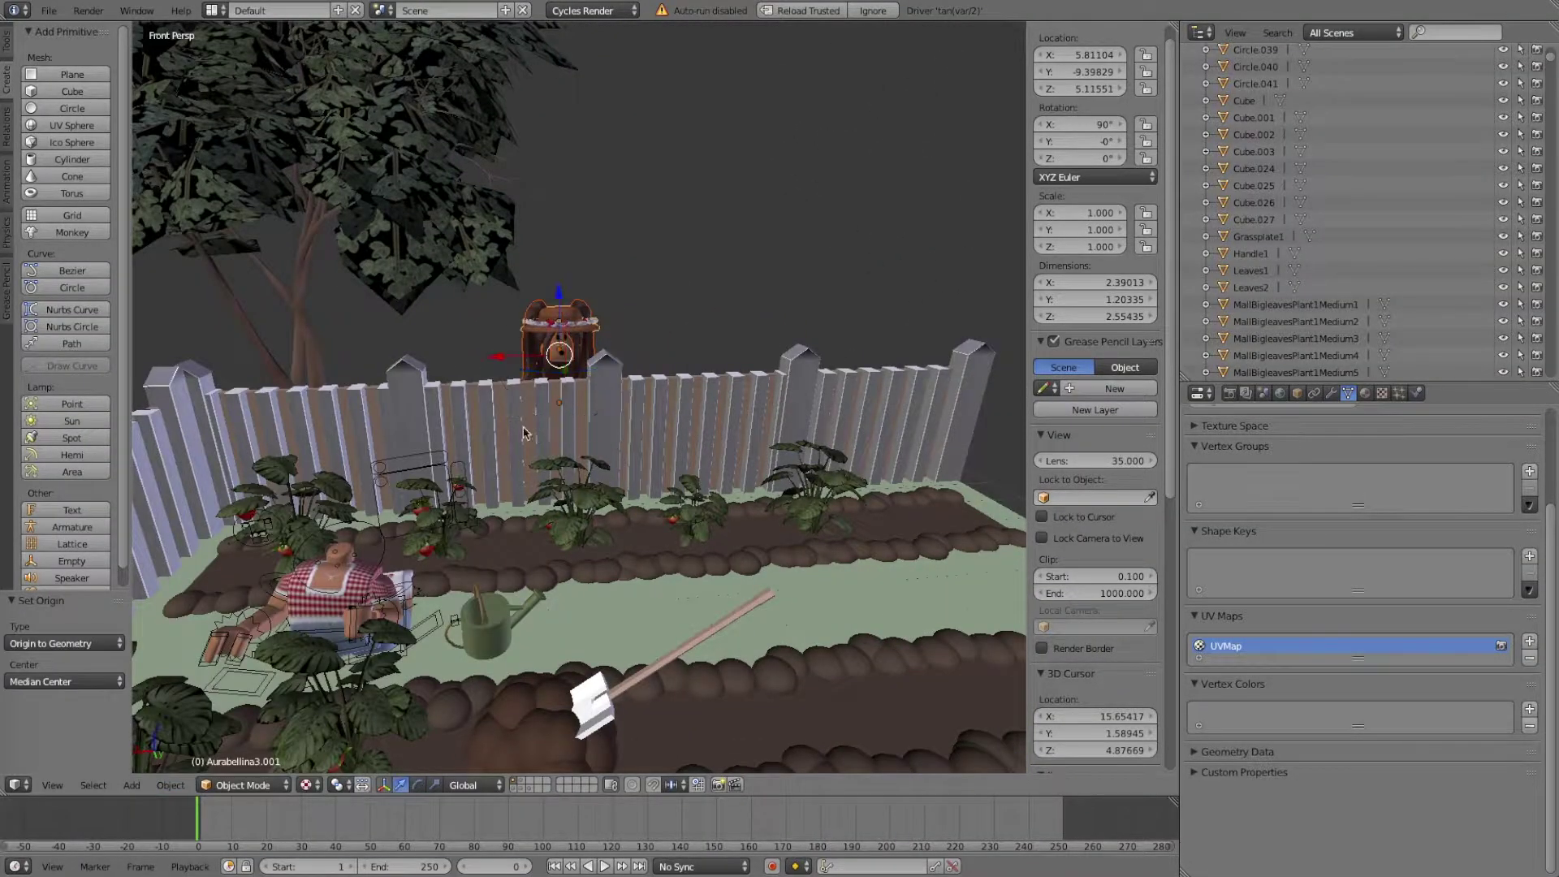
left_click(599, 595)
scroll(591, 526, "up", 5)
key("g")
key("x")
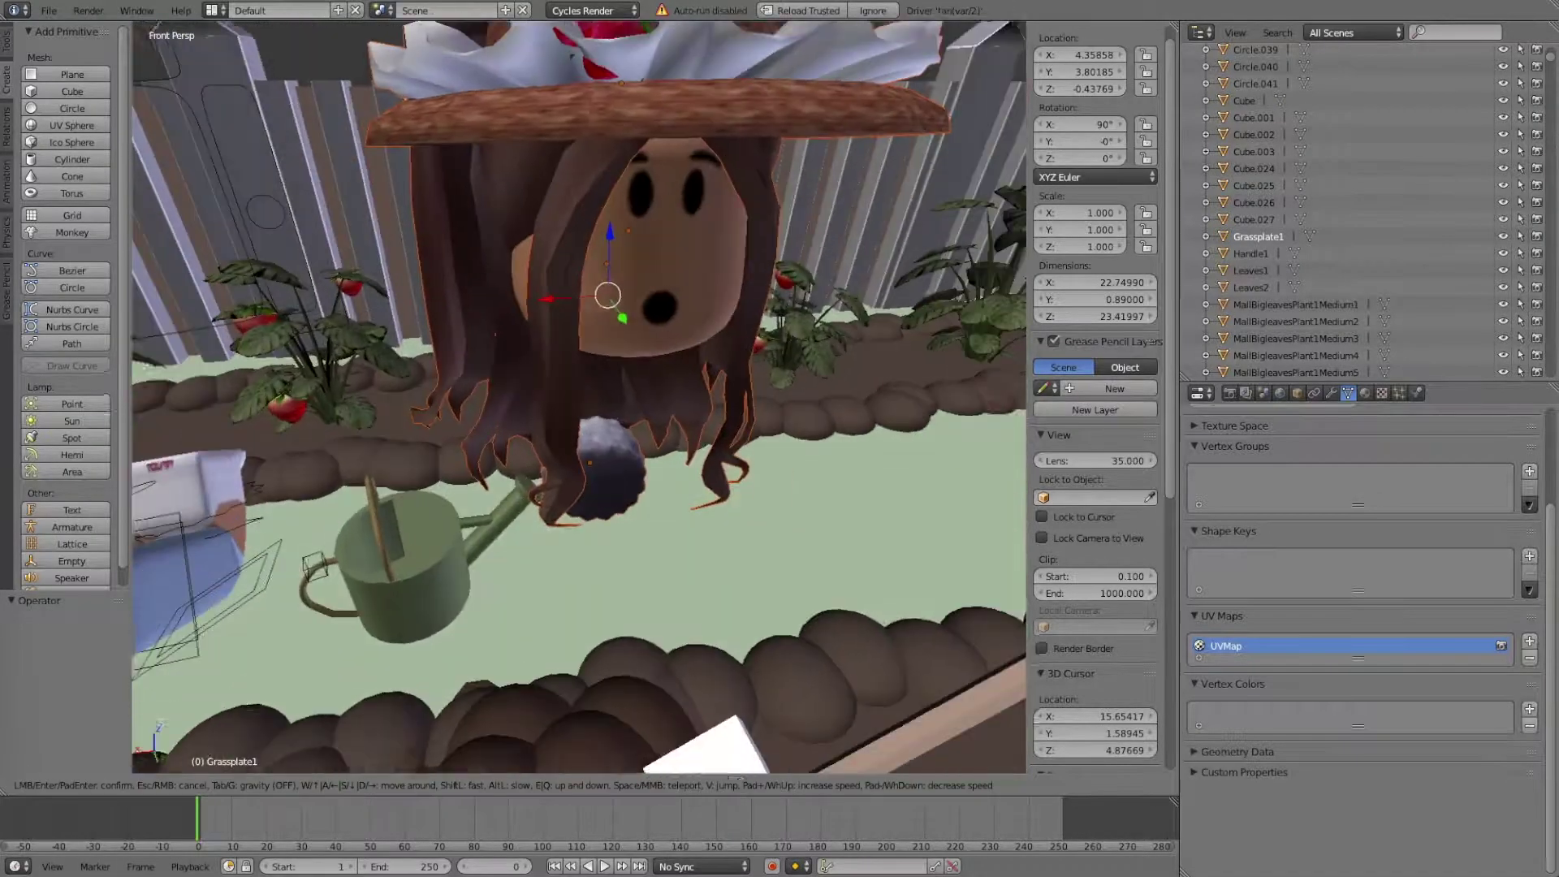
left_click(541, 623)
scroll(542, 623, "down", 2)
Nudge the head further along X and delete the extra object.
key("g")
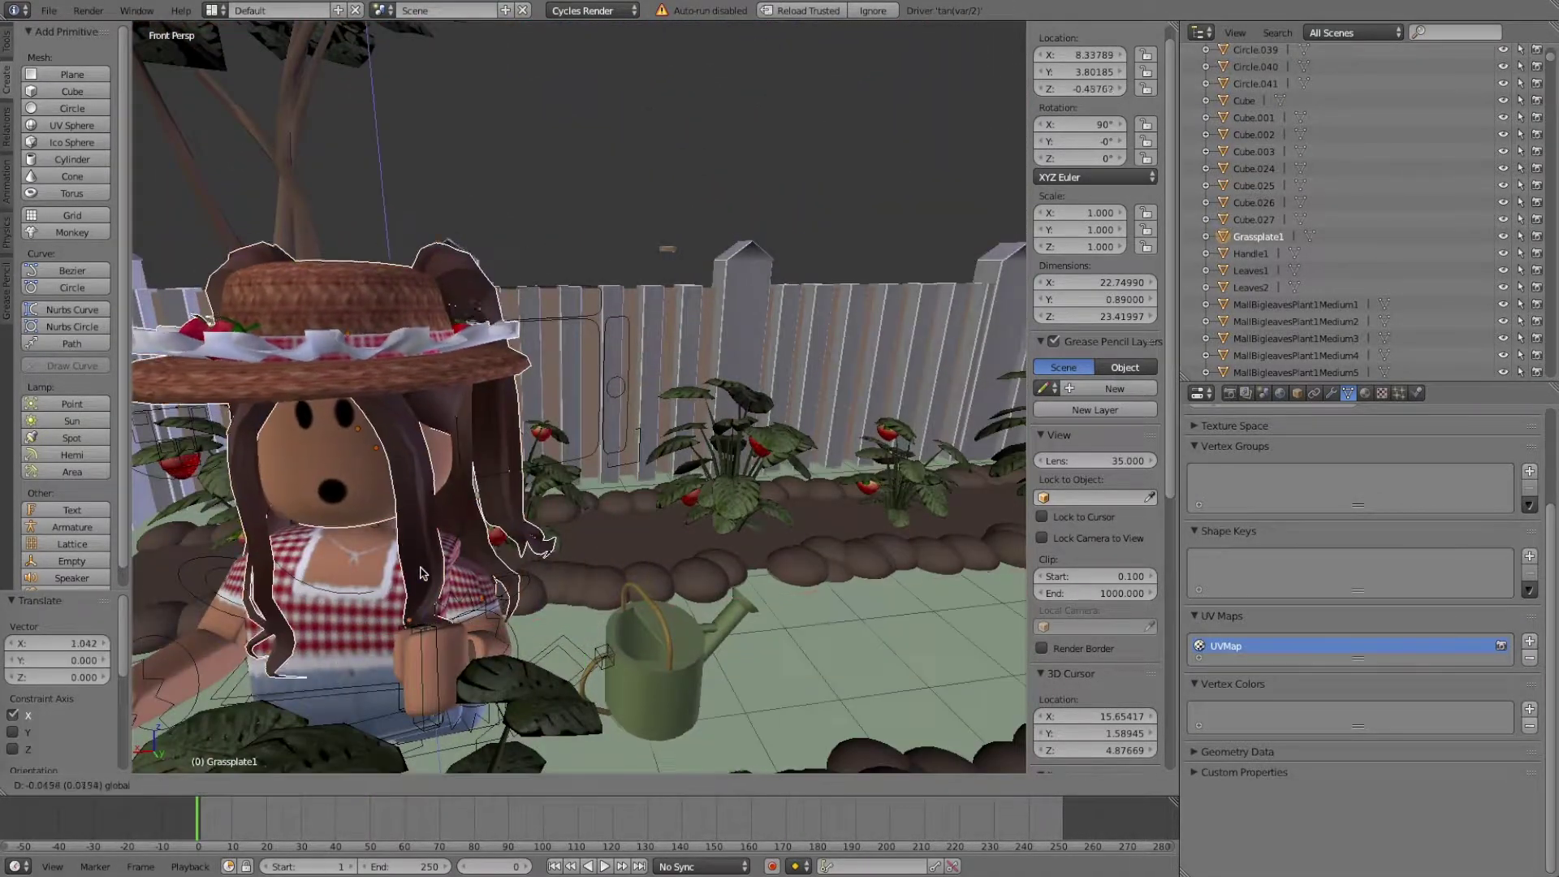
key("g")
key("x")
left_click(354, 810)
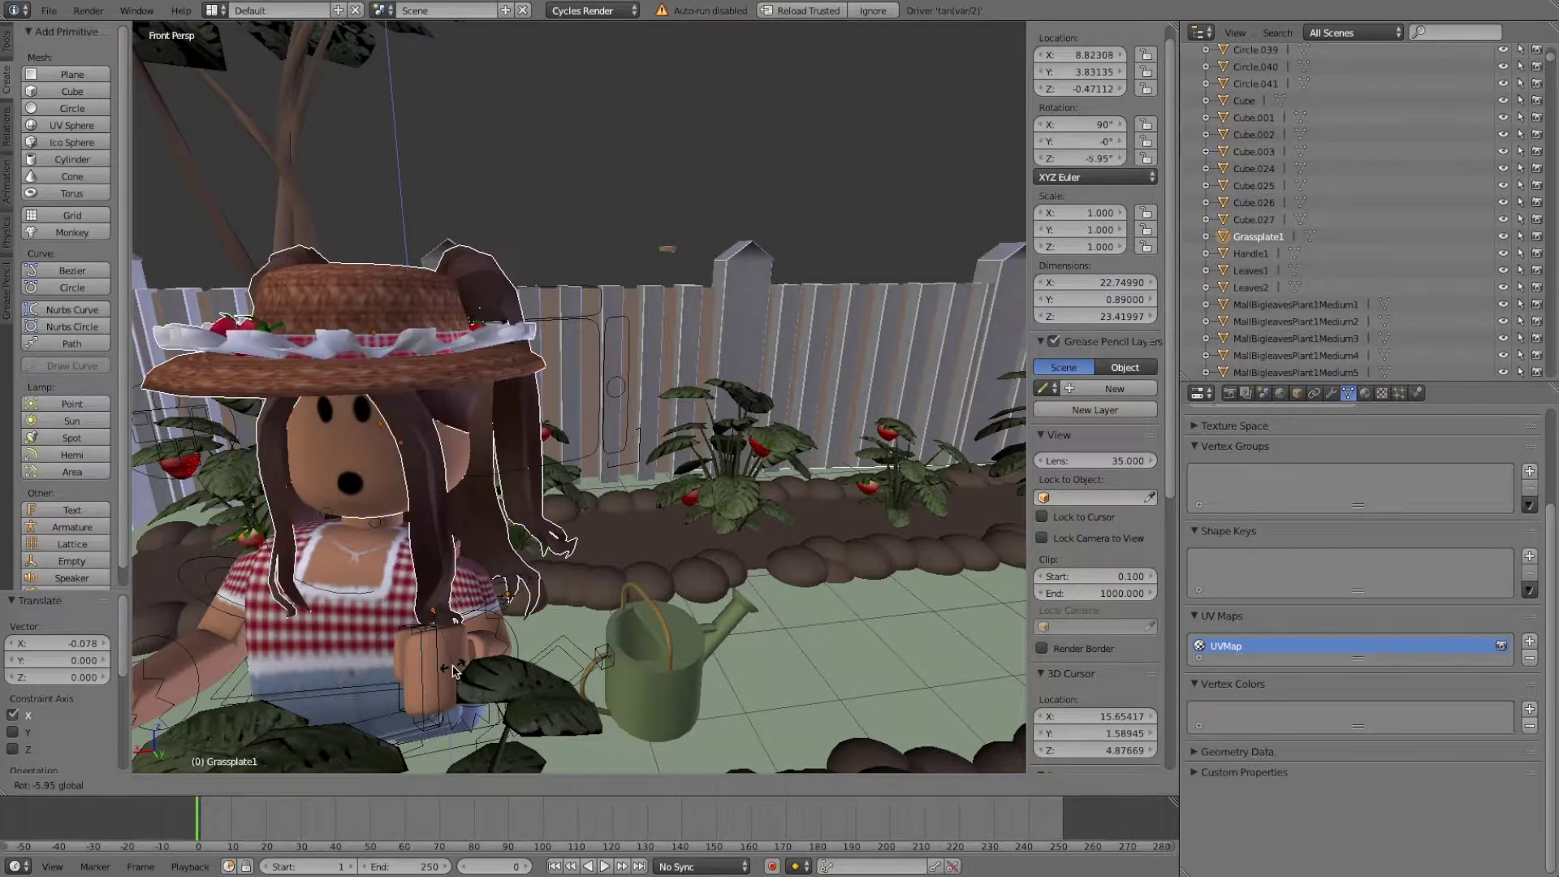
key("Delete")
Select the head-and-hat piece in front view and move it along Z.
key("shift+f")
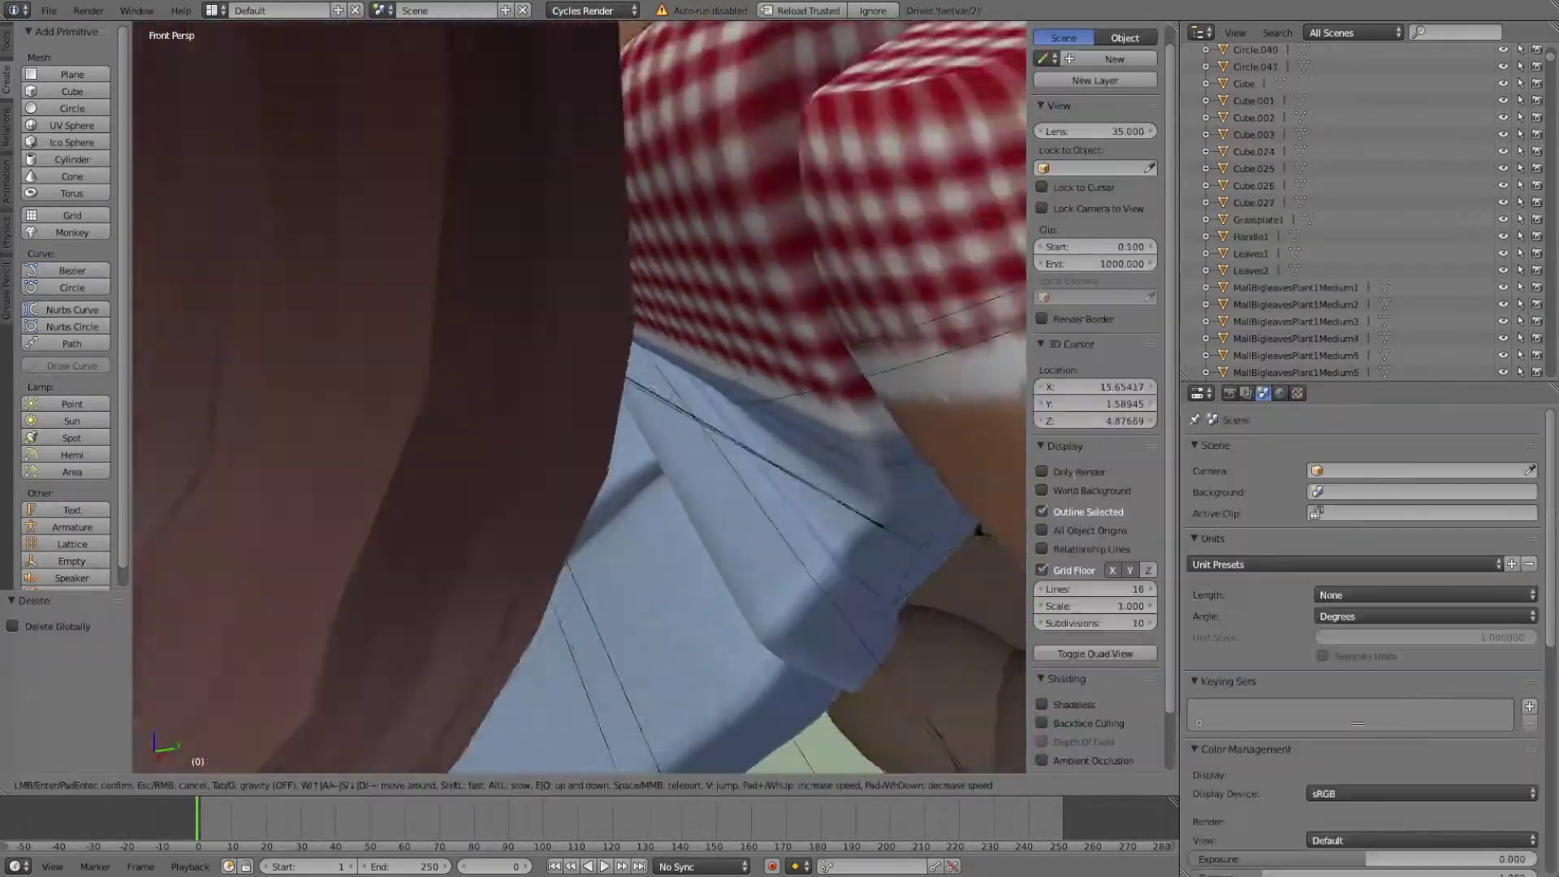
left_click(579, 403)
right_click(579, 404)
scroll(579, 404, "up", 2)
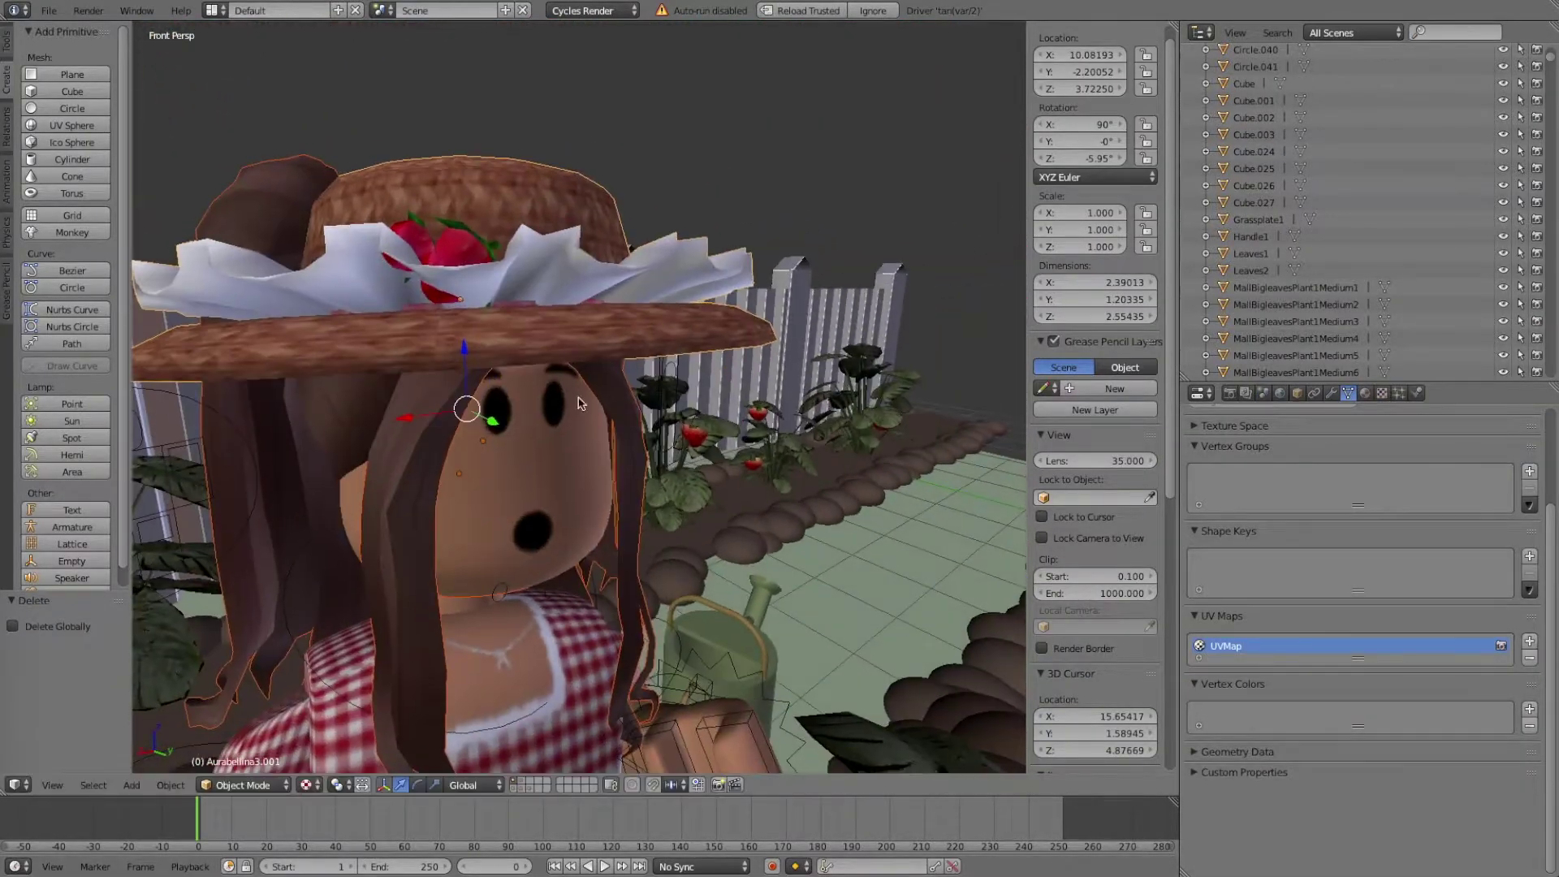
key("KP_1")
key("g")
key("z")
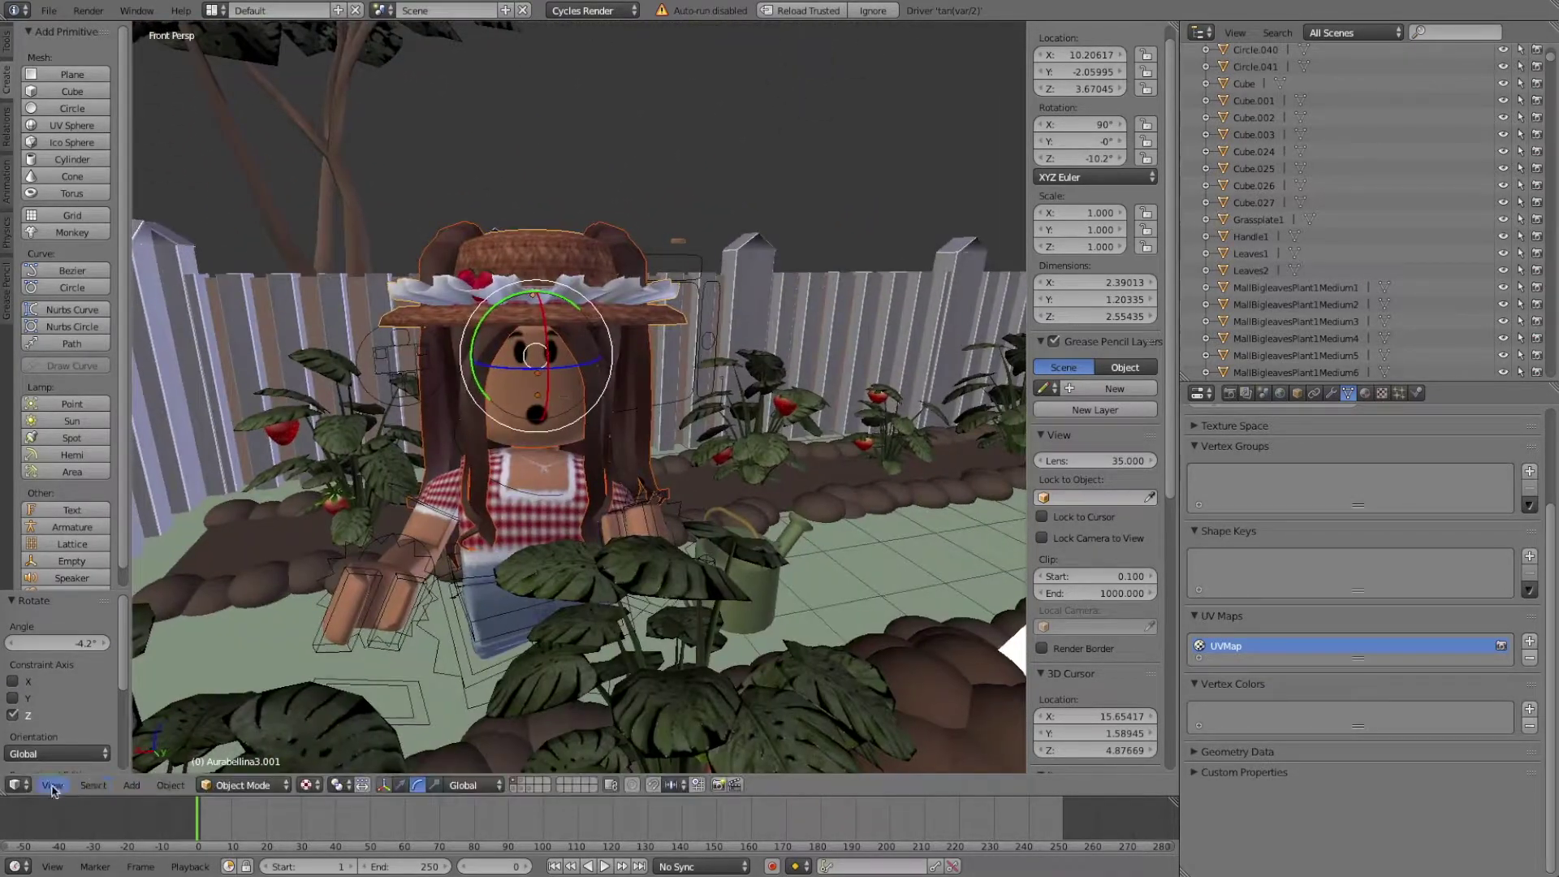
Add a camera and fly it to frame the girl among the plants.
key("shift+a")
left_click(171, 617)
key("ctrl+KP_0")
key("shift+f")
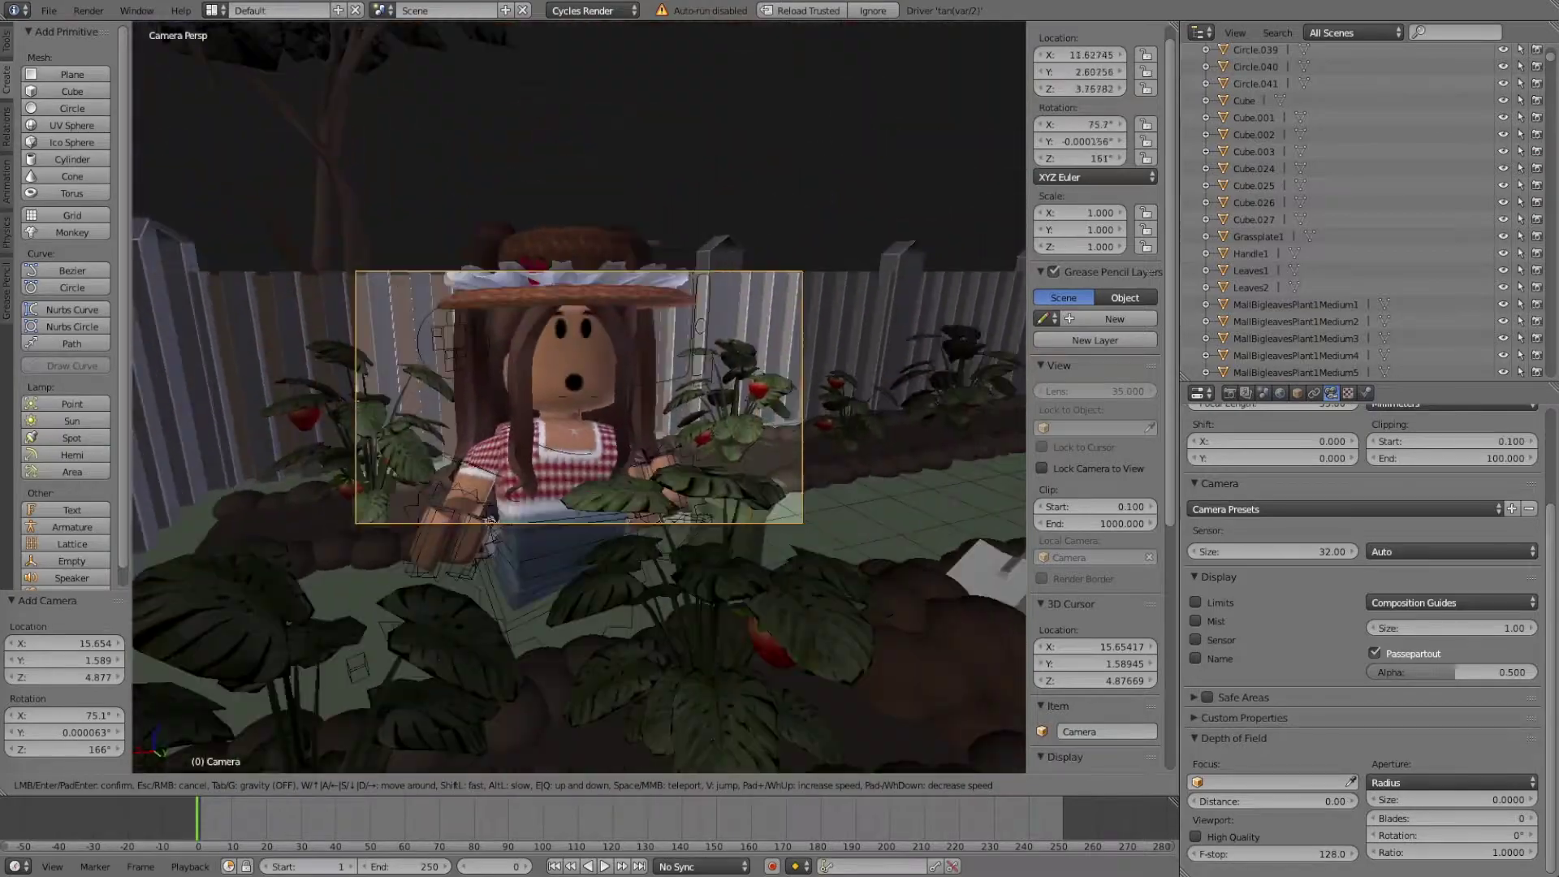
key("Return")
Review world and render settings, refine the camera framing, and switch to Material shading.
left_click(1281, 394)
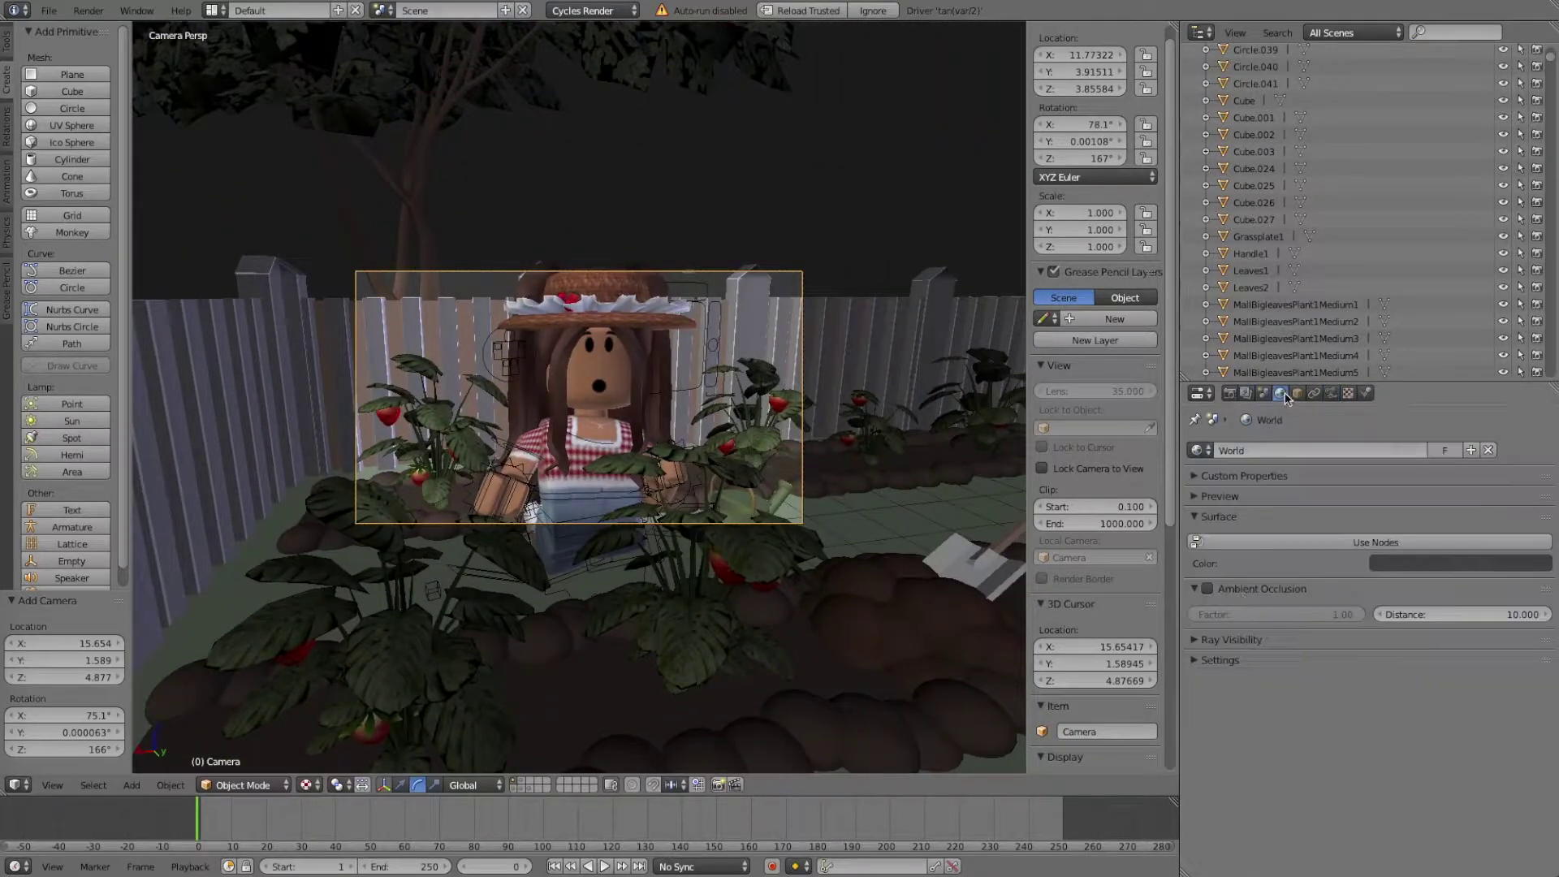
left_click(1230, 393)
type("1080")
key("shift+f")
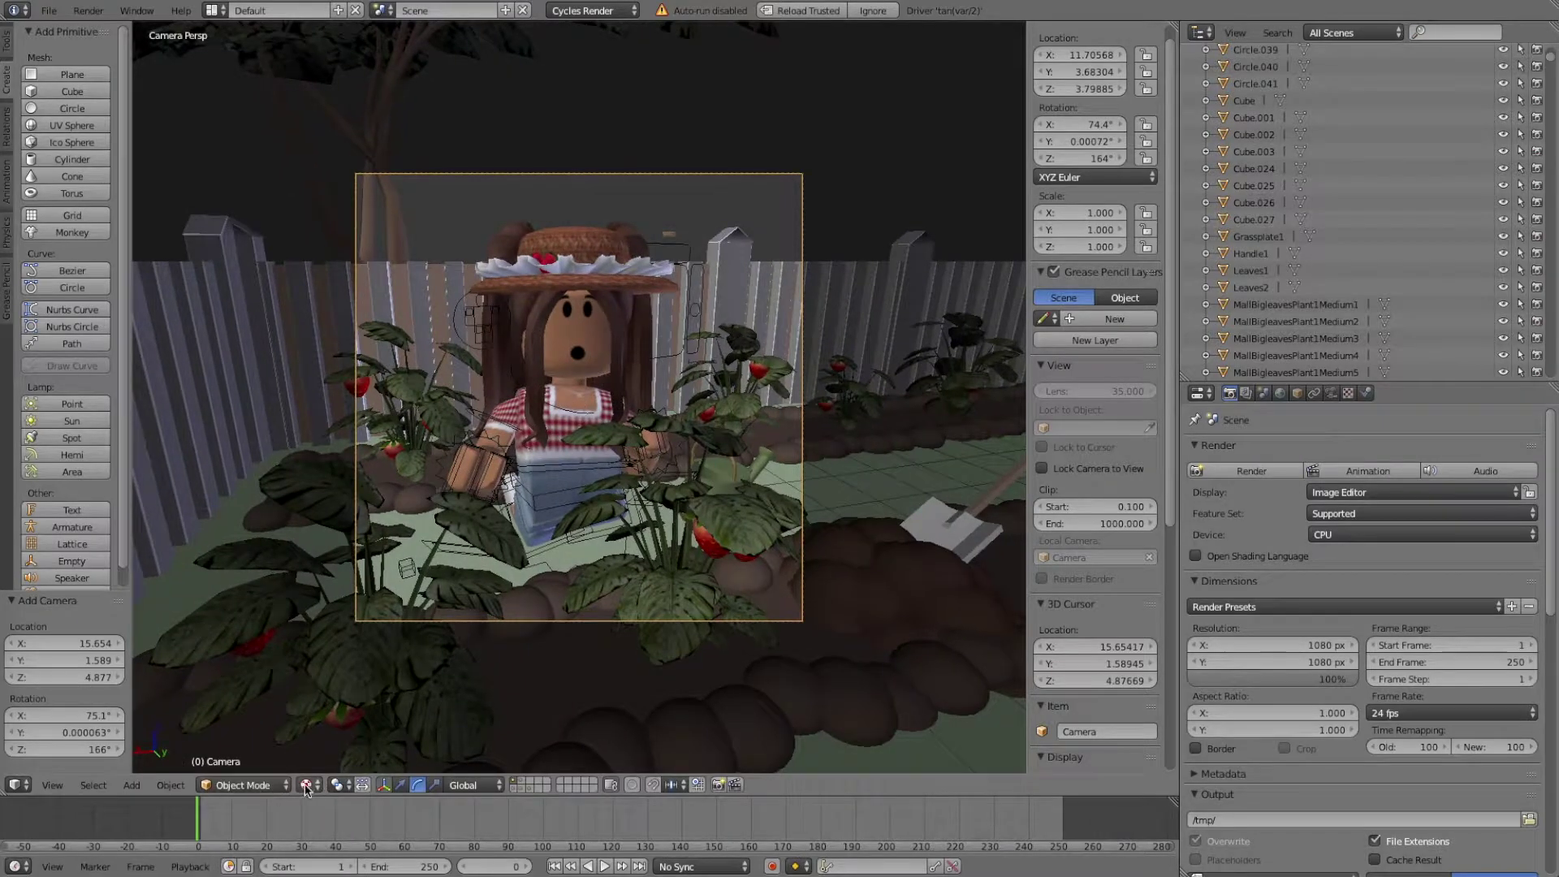
left_click(331, 690)
left_click(52, 785)
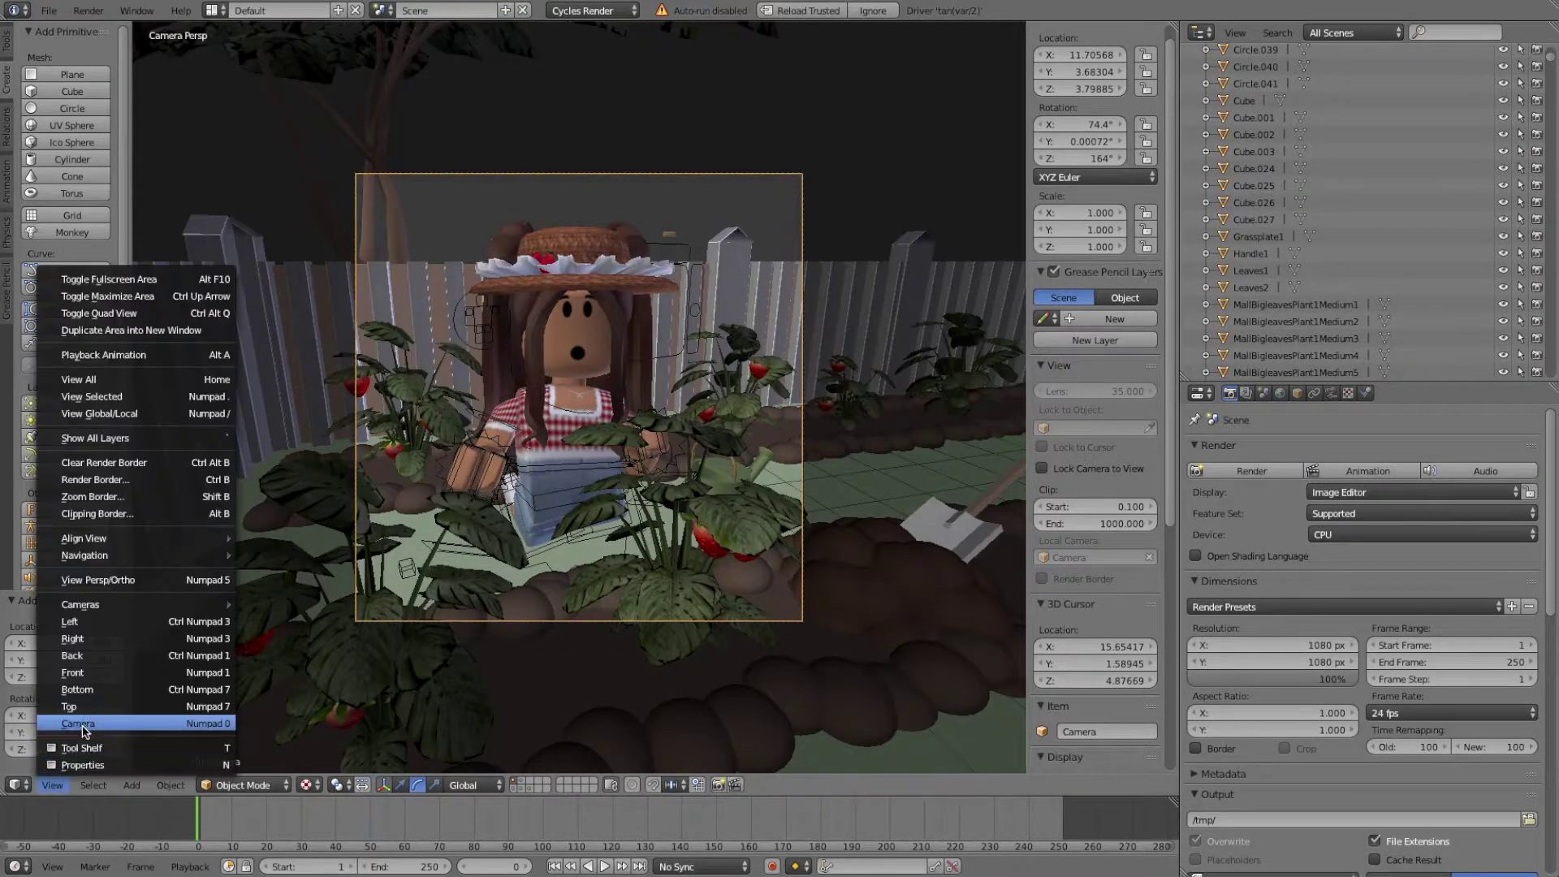
key("shift+f")
Fly up close to the girl's face and move her head slightly into place.
key("w")
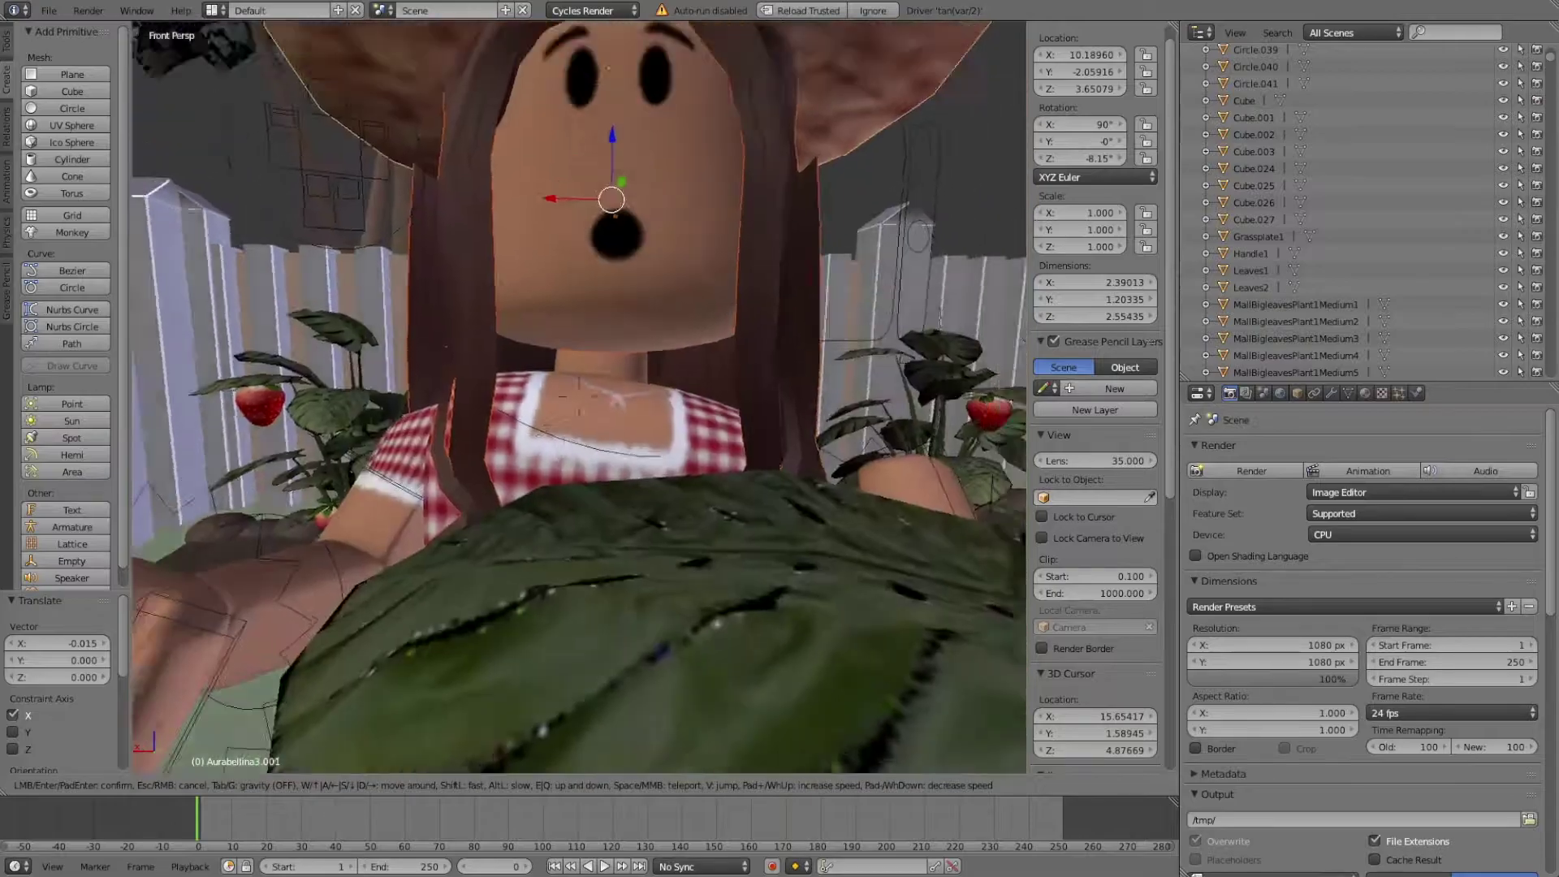
left_click(783, 266)
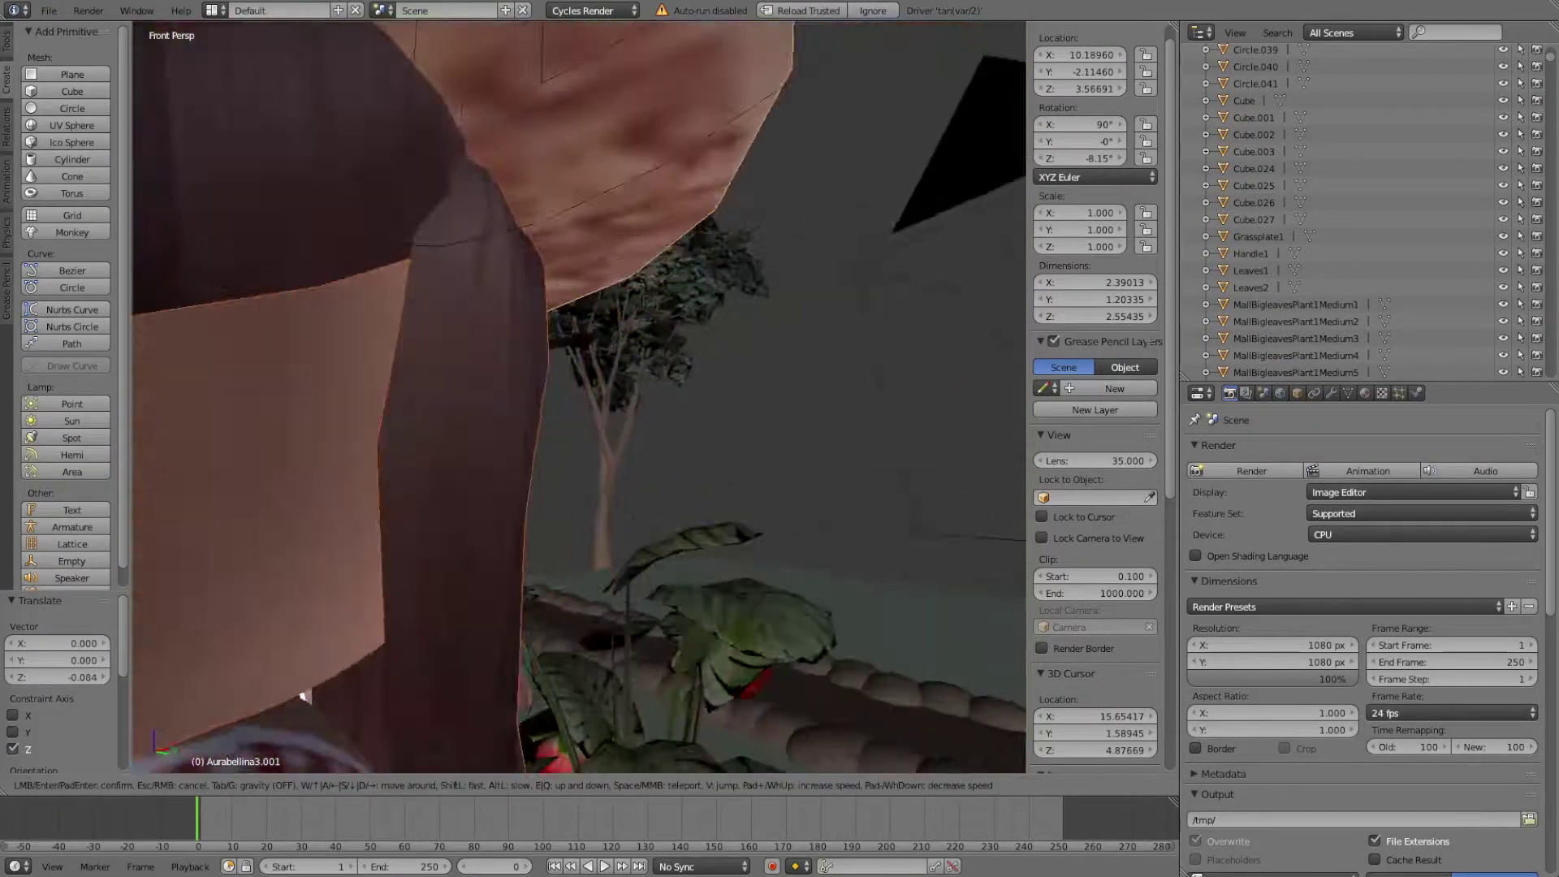
left_click(415, 786)
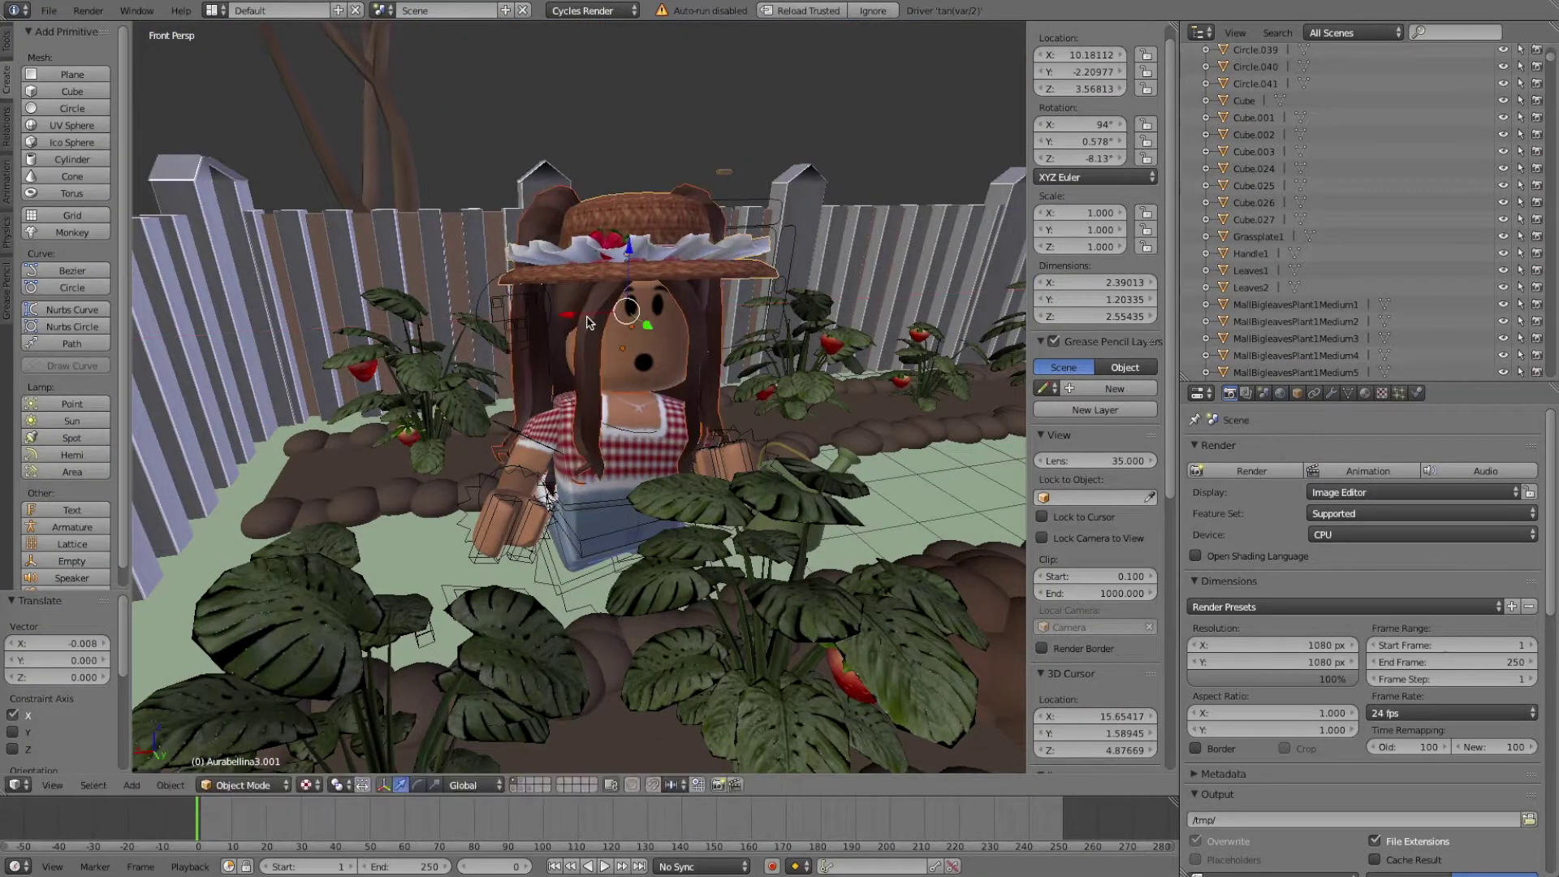
key("g")
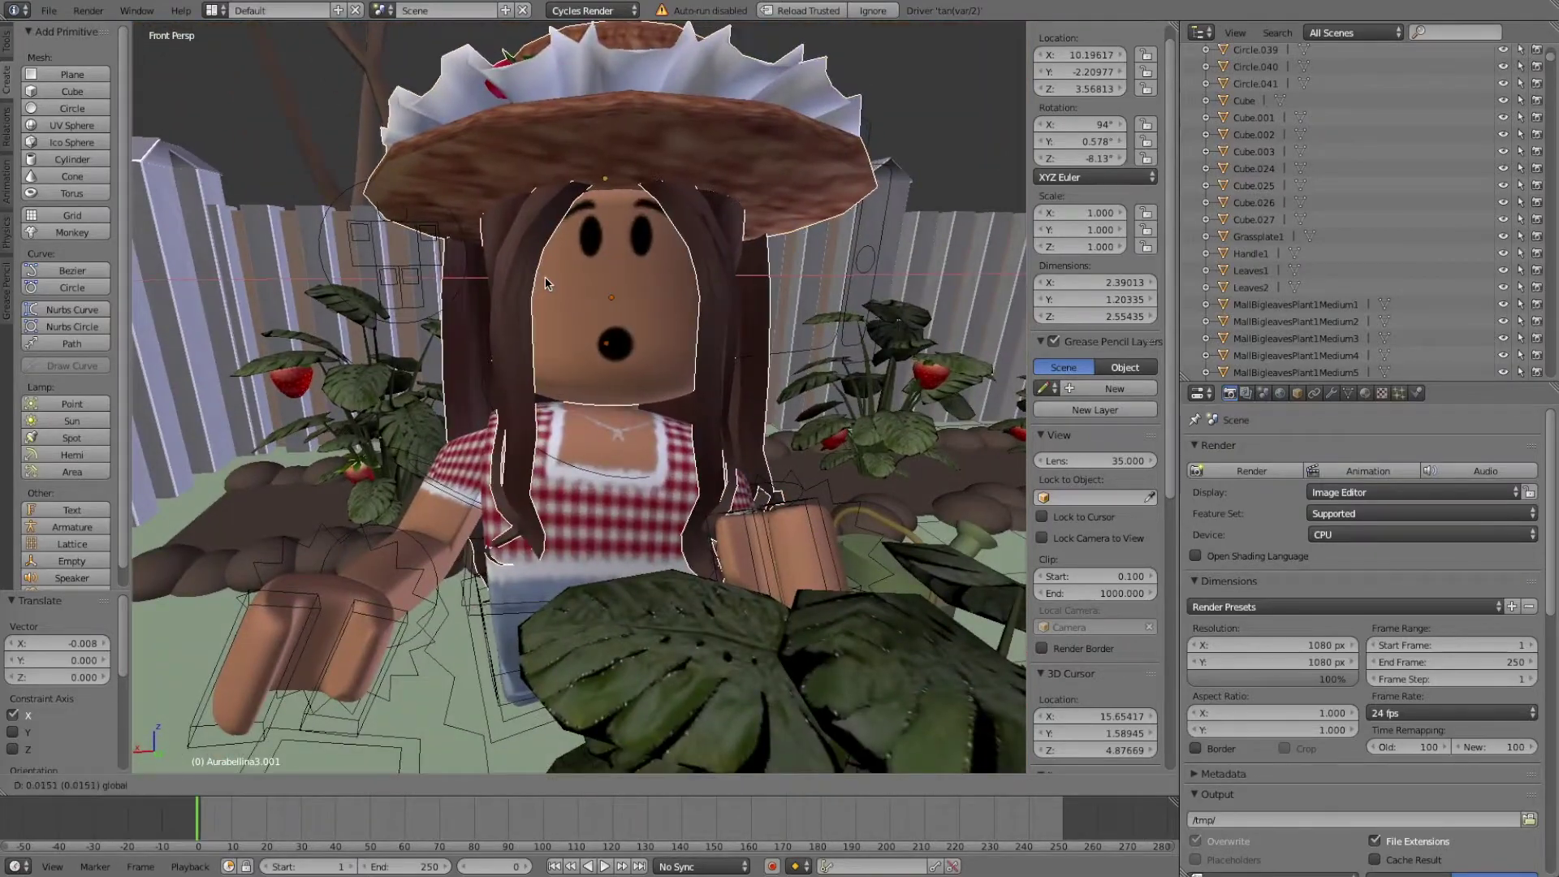
key("g")
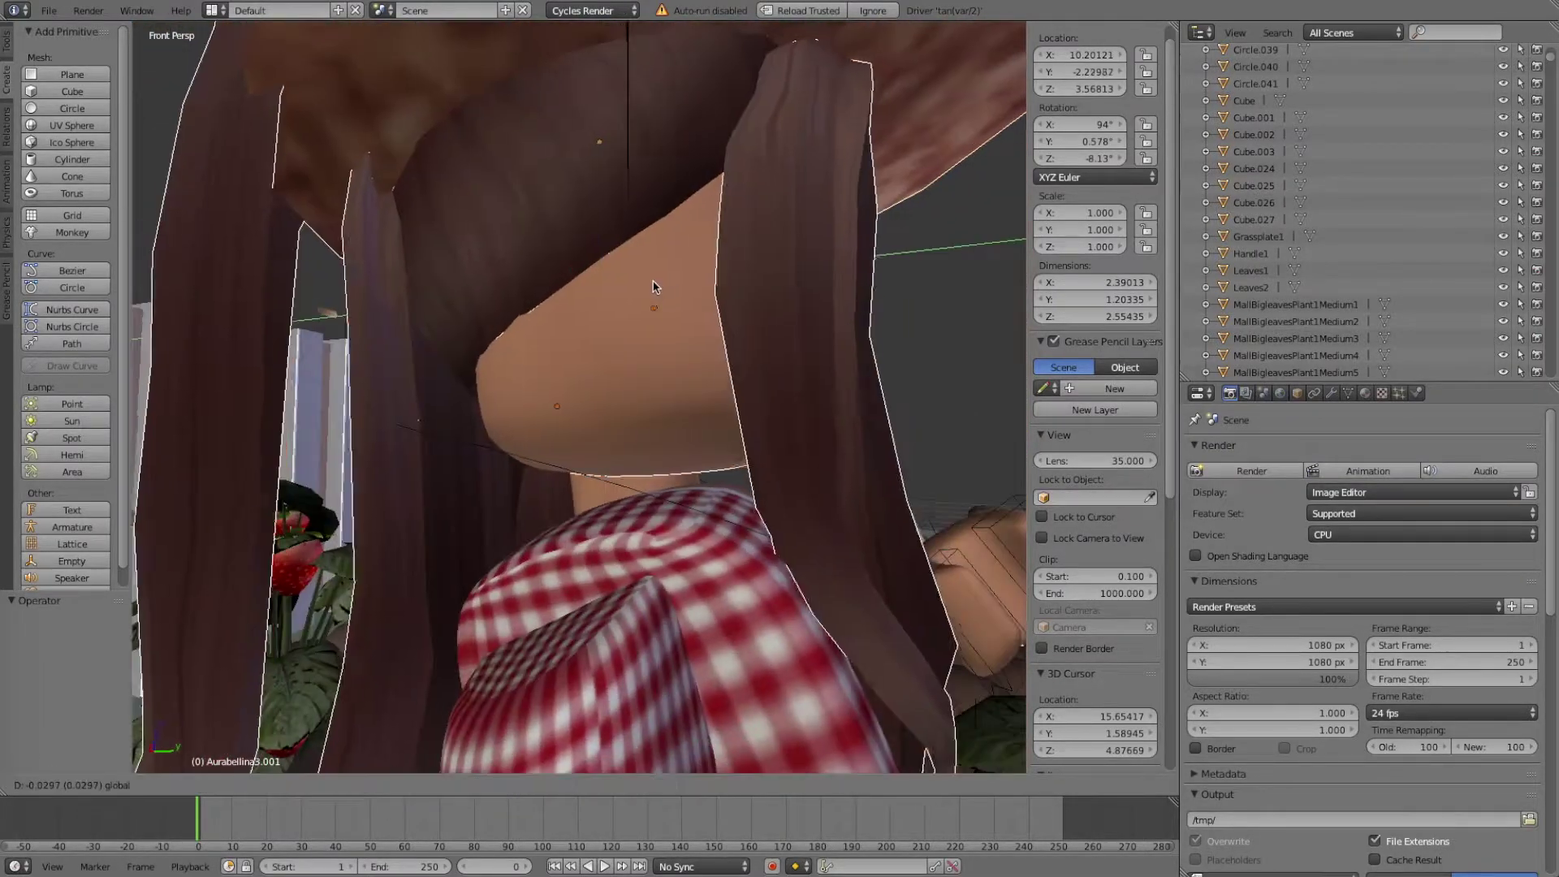
left_click(592, 471)
Tilt the head to 99.4° on X, then return to the camera view with rendered preview.
key("shift+f")
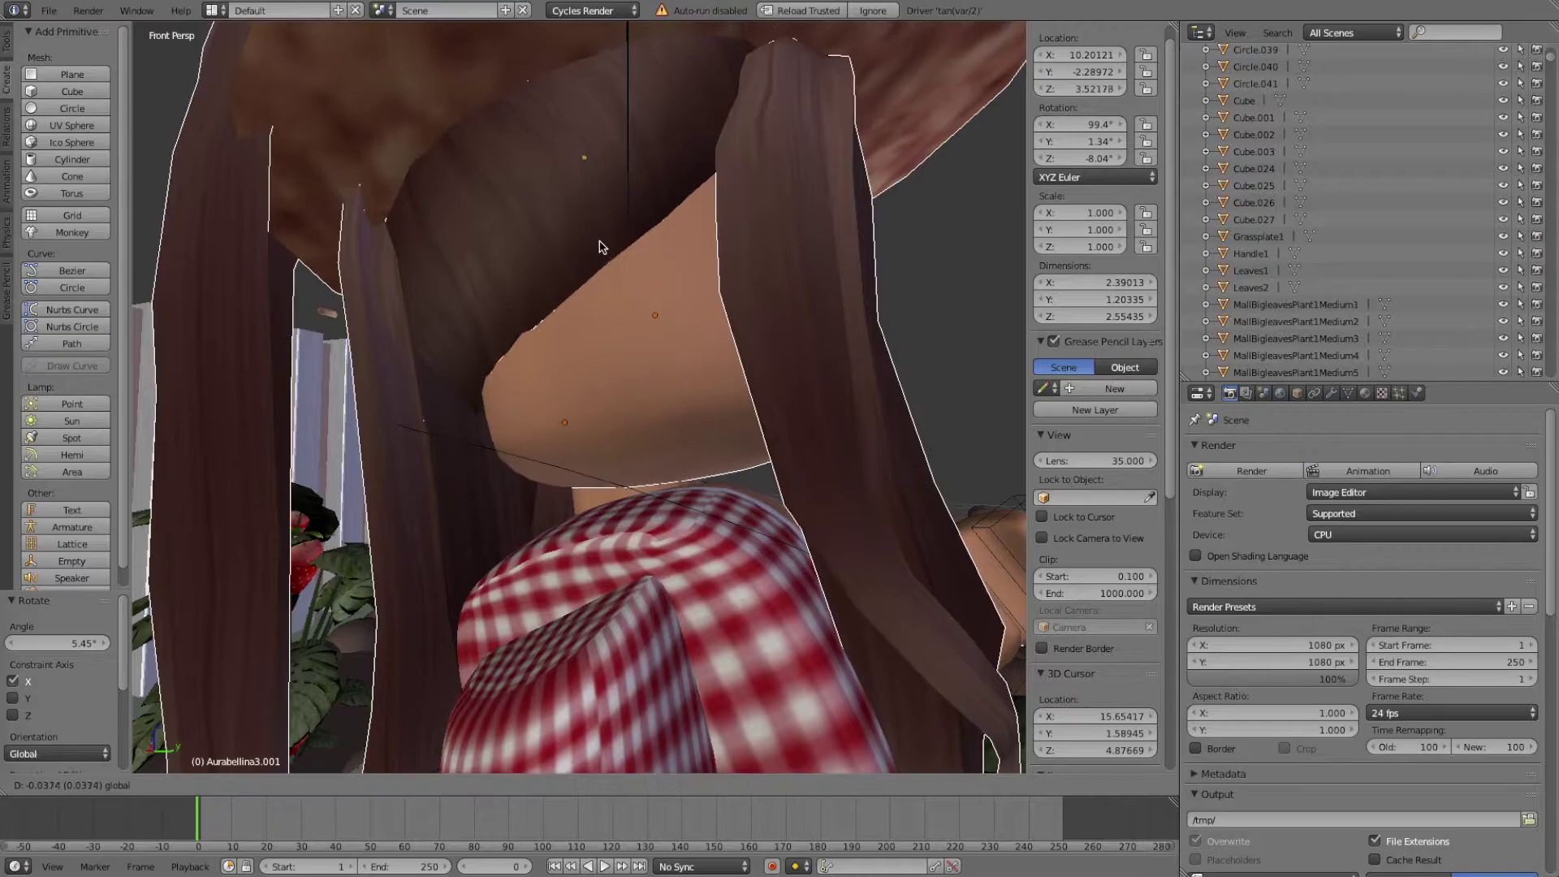
key("s")
left_click(150, 785)
left_click(97, 706)
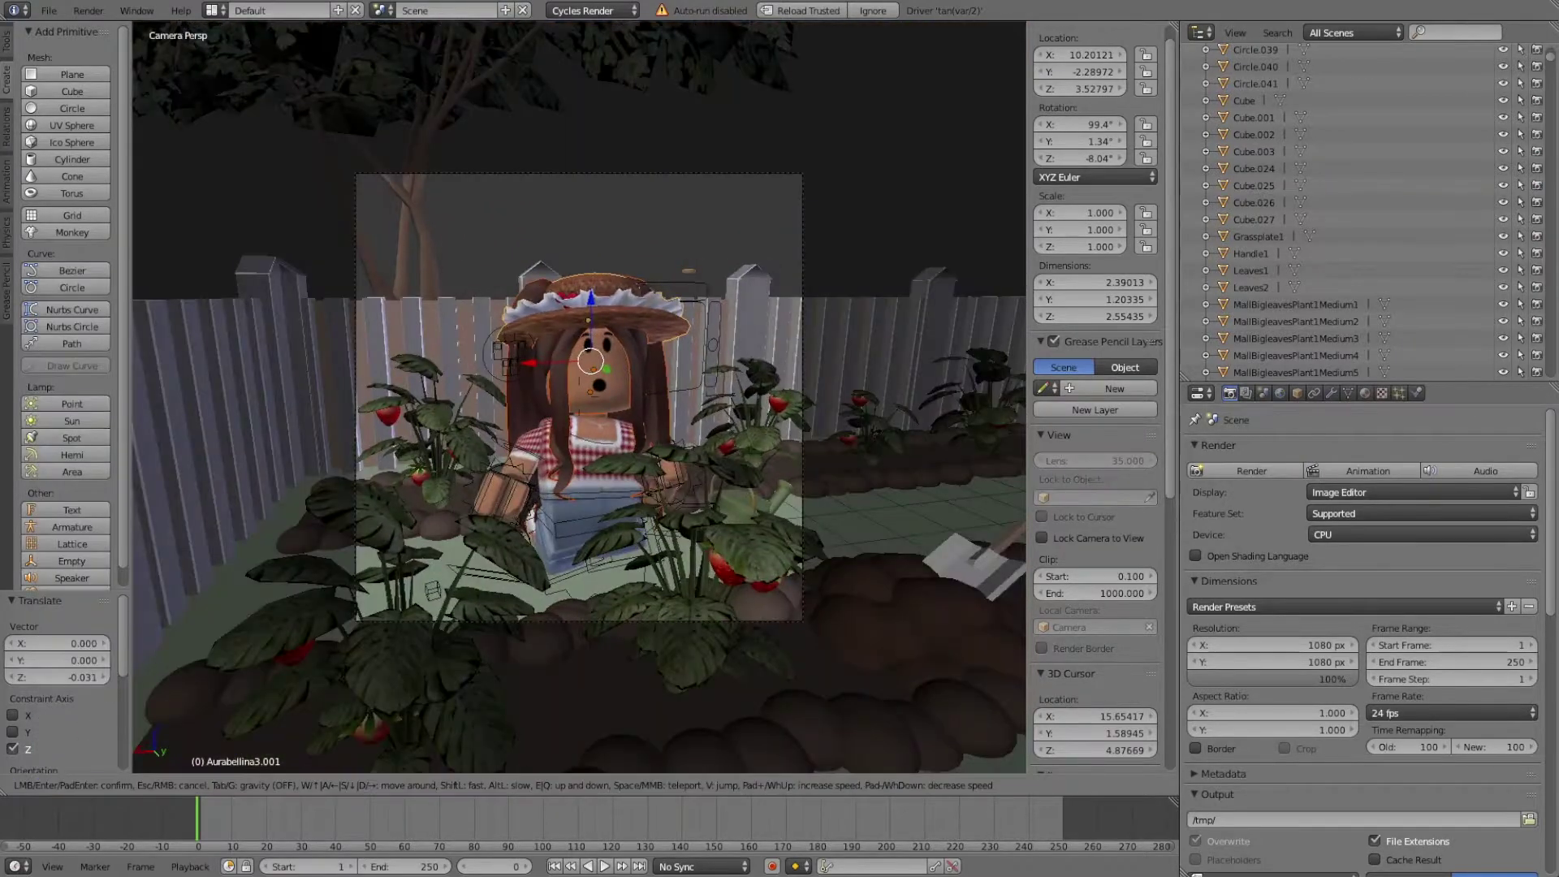
left_click(582, 401)
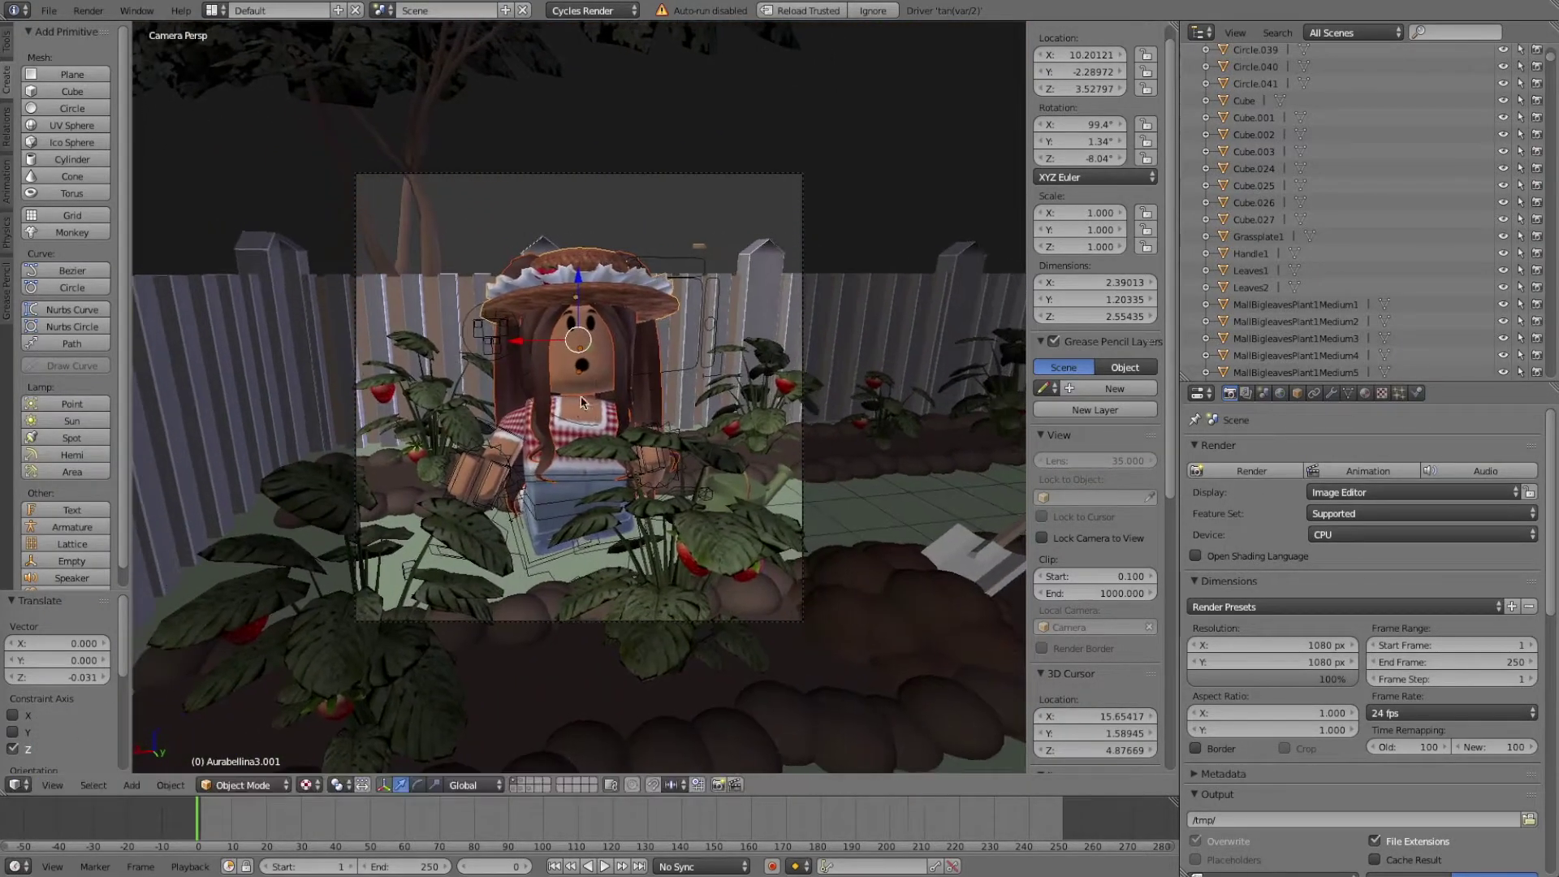
key("shift+z")
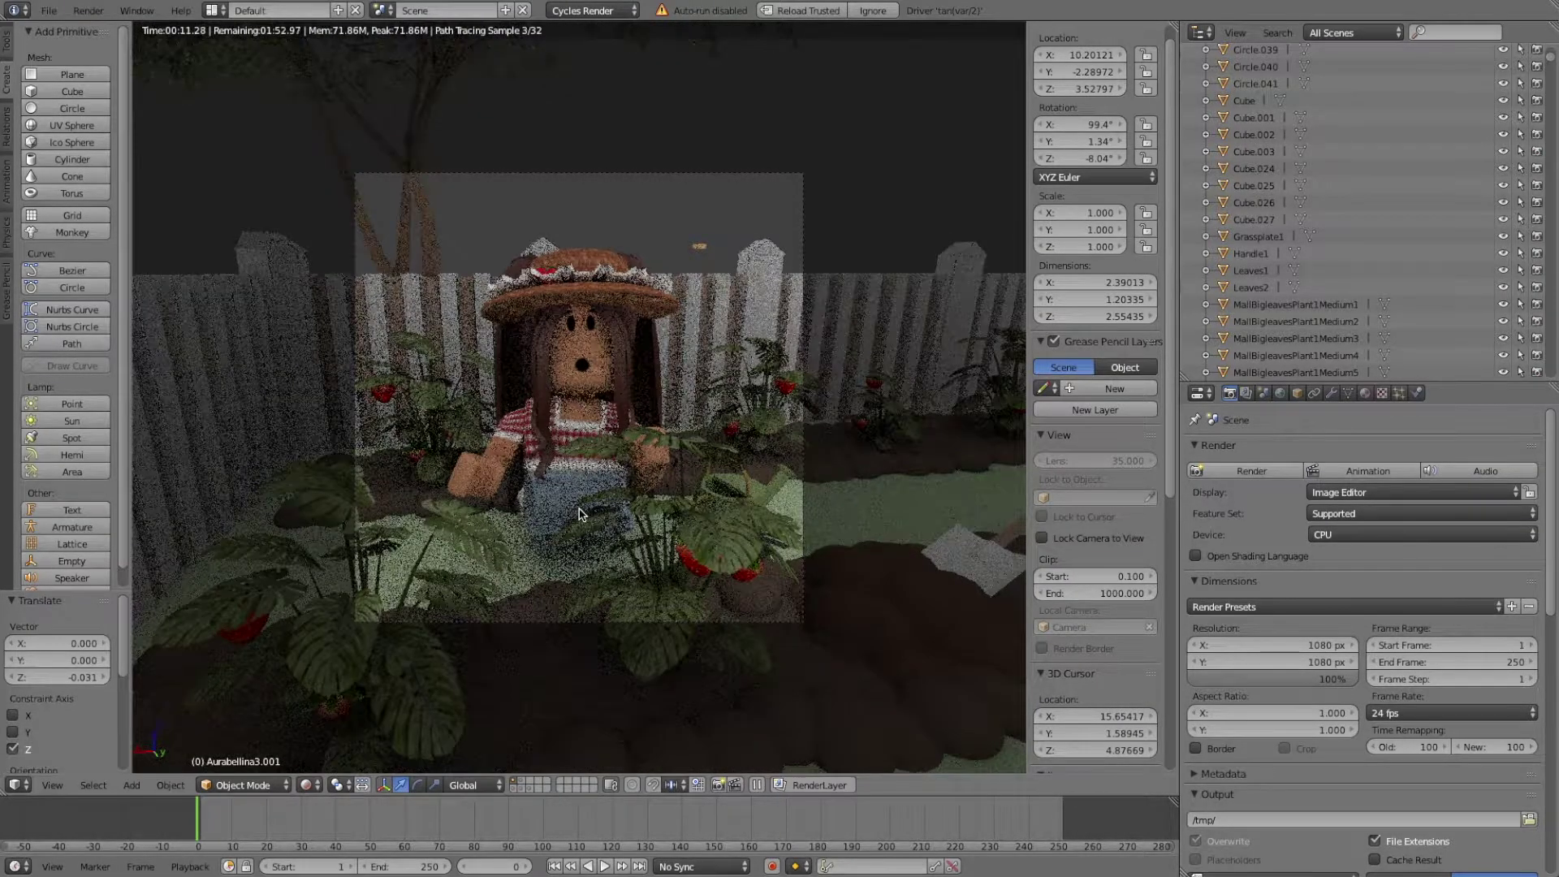
Return to Rendered shading, enable Film > Transparent, and start the F12 render.
left_click(323, 718)
key("shift+f")
left_click(332, 673)
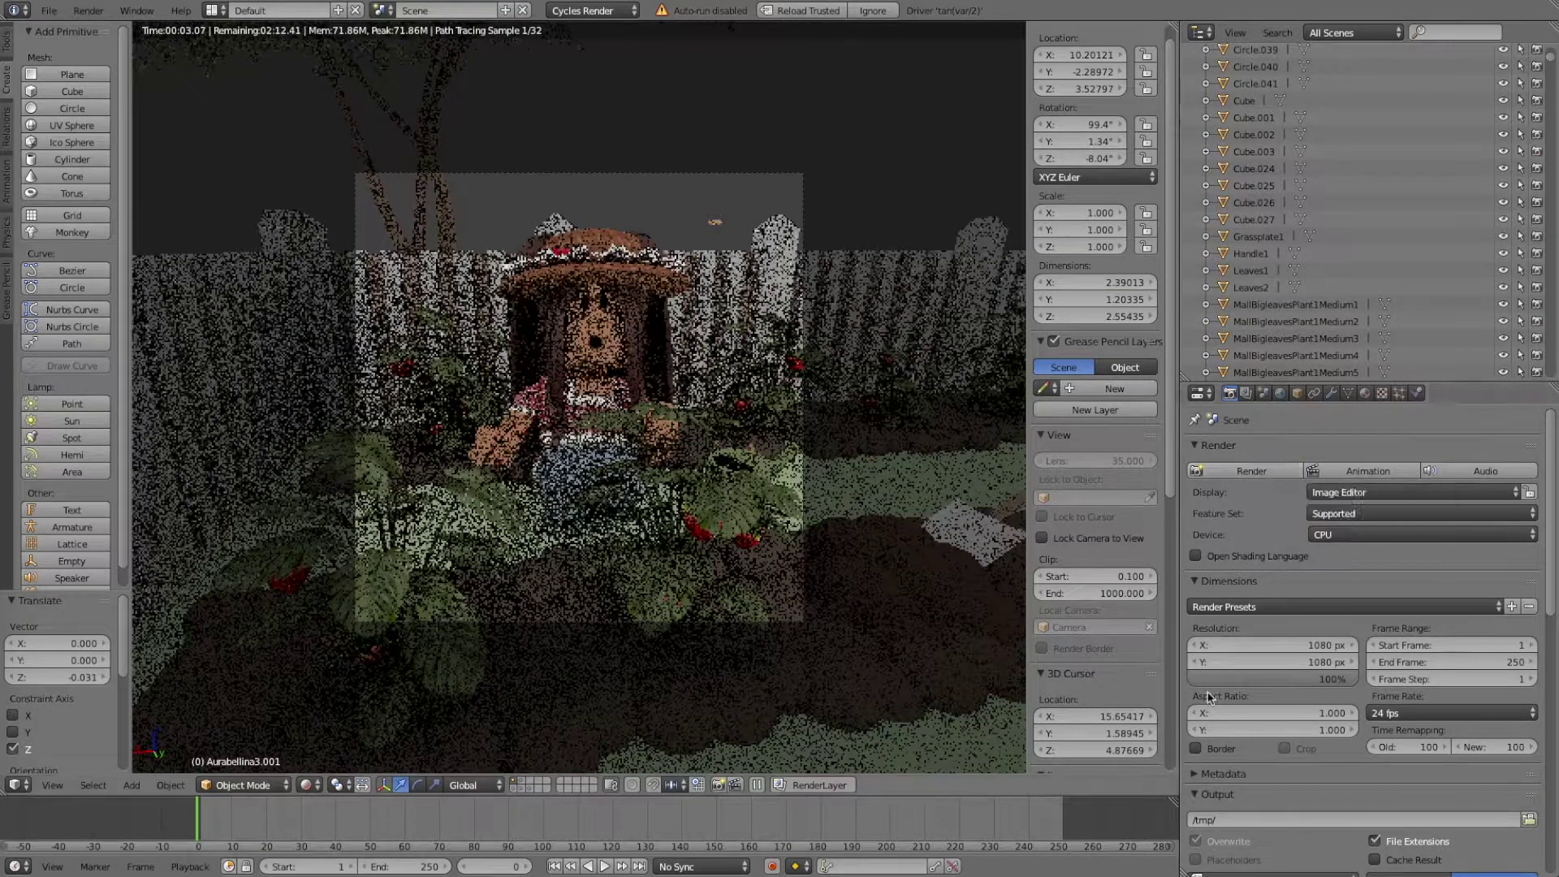
scroll(1281, 731, "down", 3)
left_click(1281, 806)
scroll(1281, 807, "up", 3)
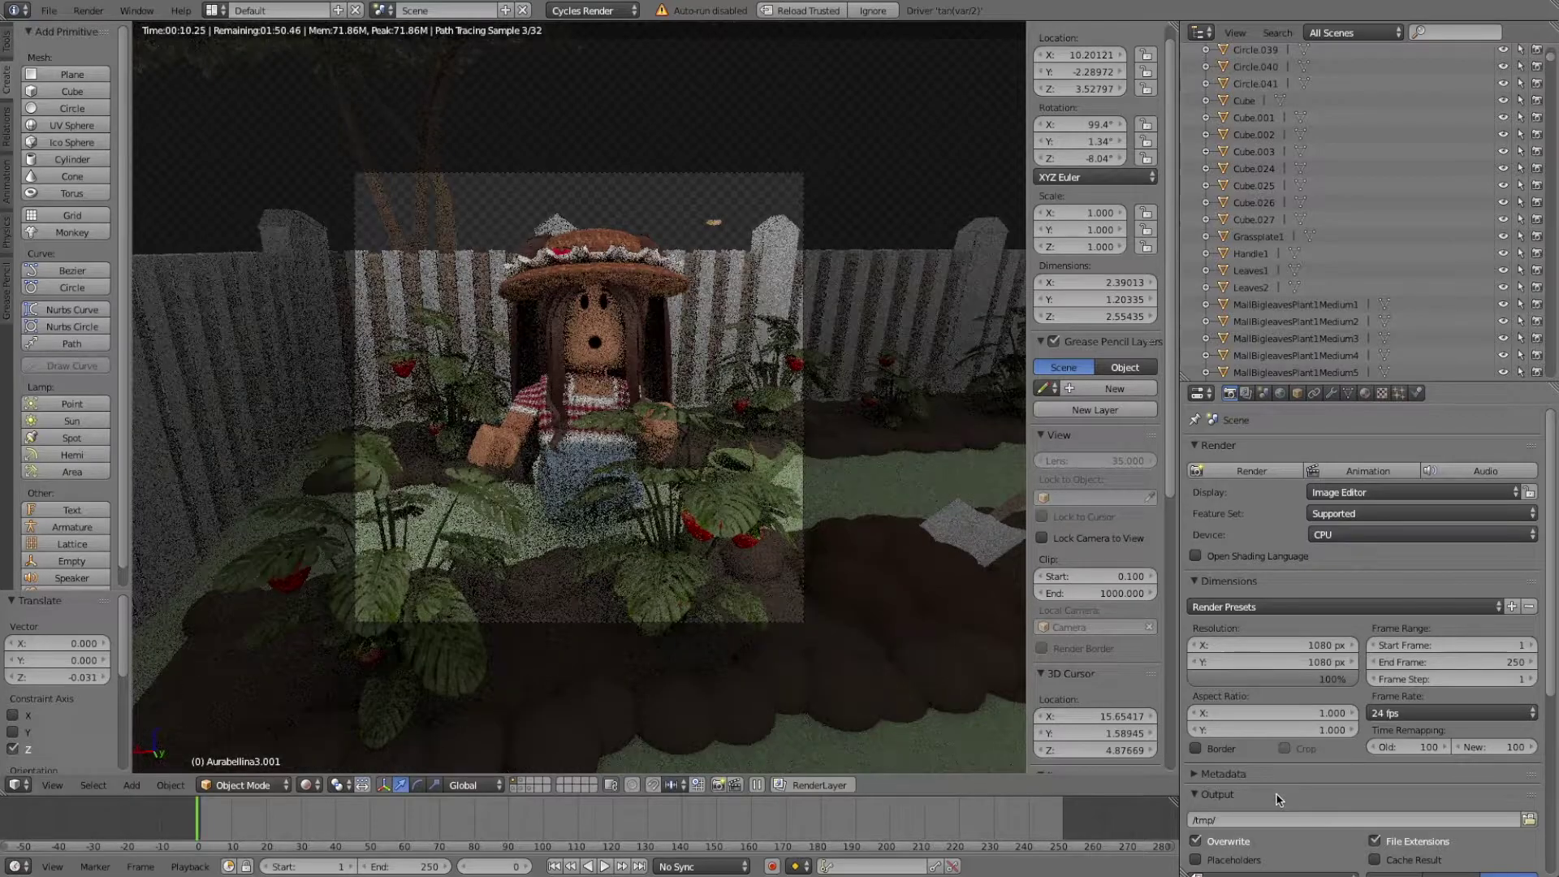
left_click(1255, 472)
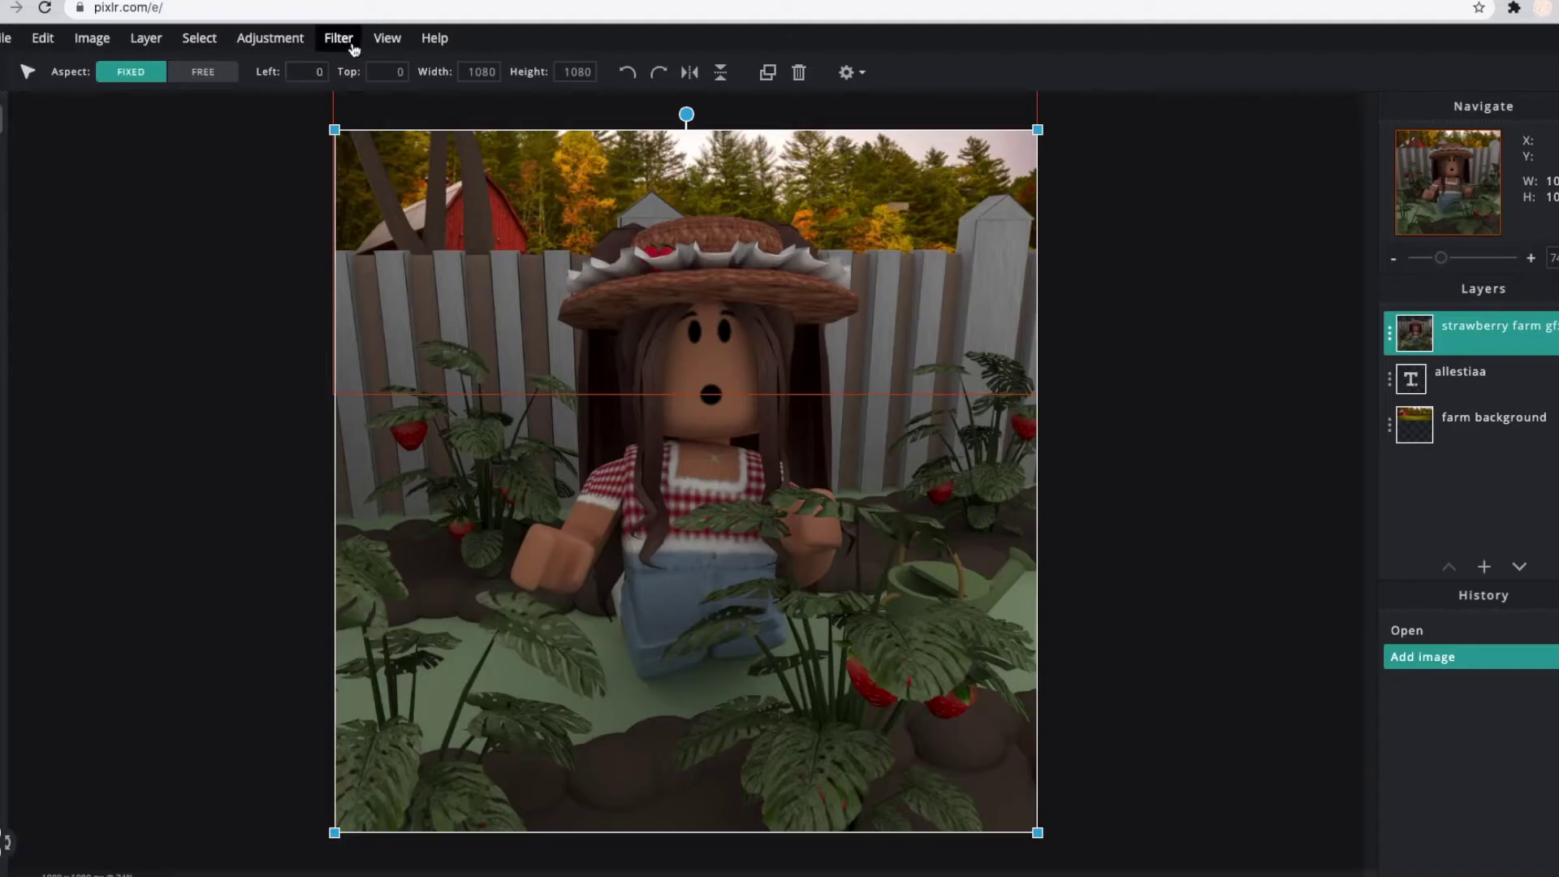
Apply a library effect to the render and raise its brightness to 19.
left_click(351, 47)
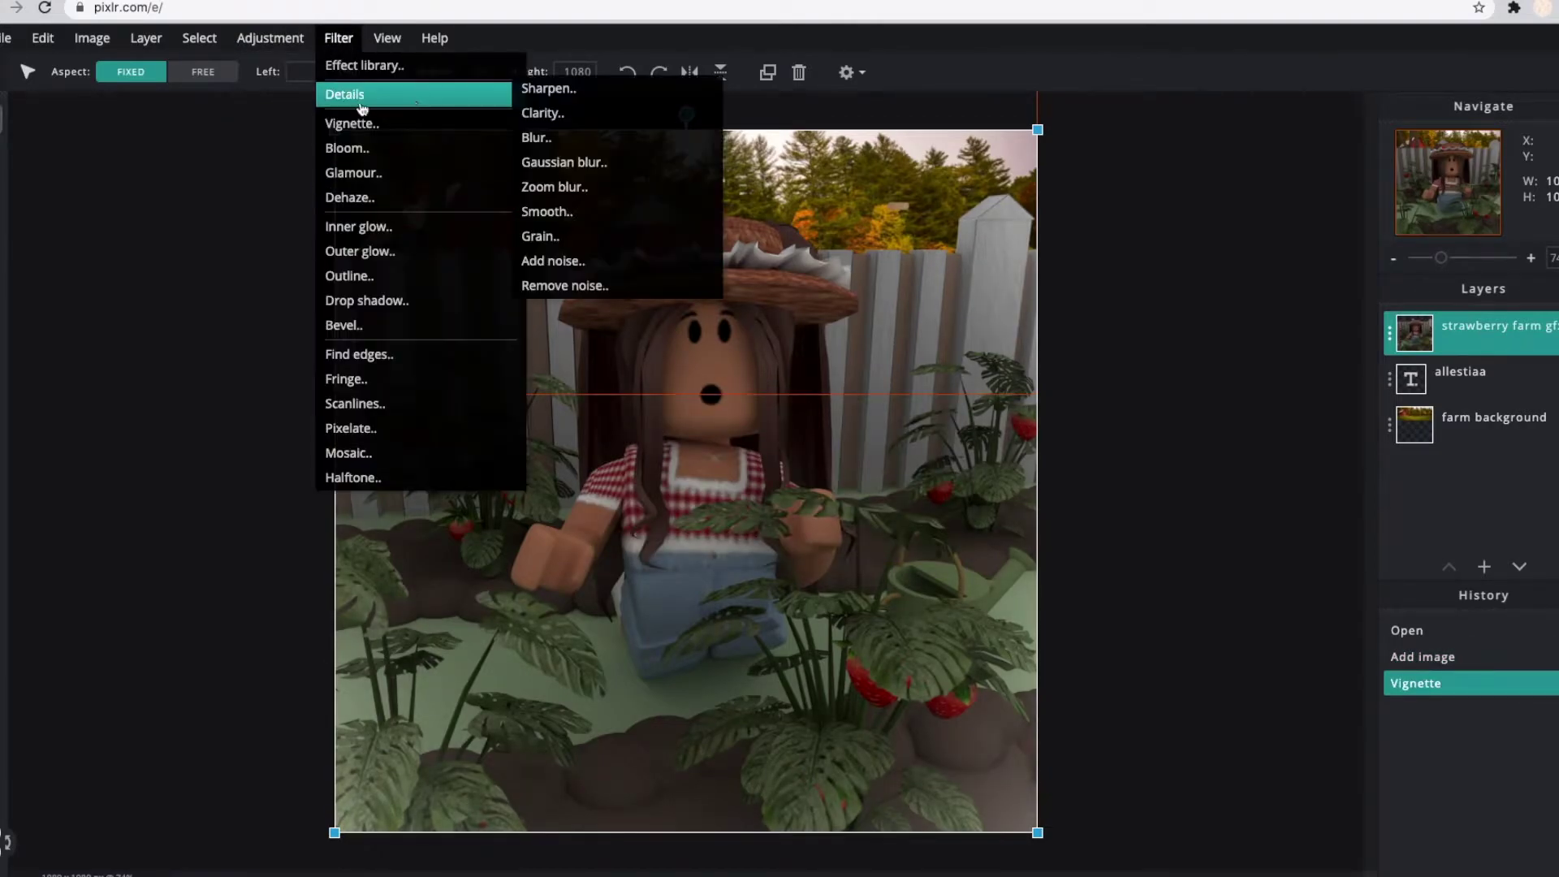
left_click(888, 329)
left_click(922, 653)
left_click(300, 91)
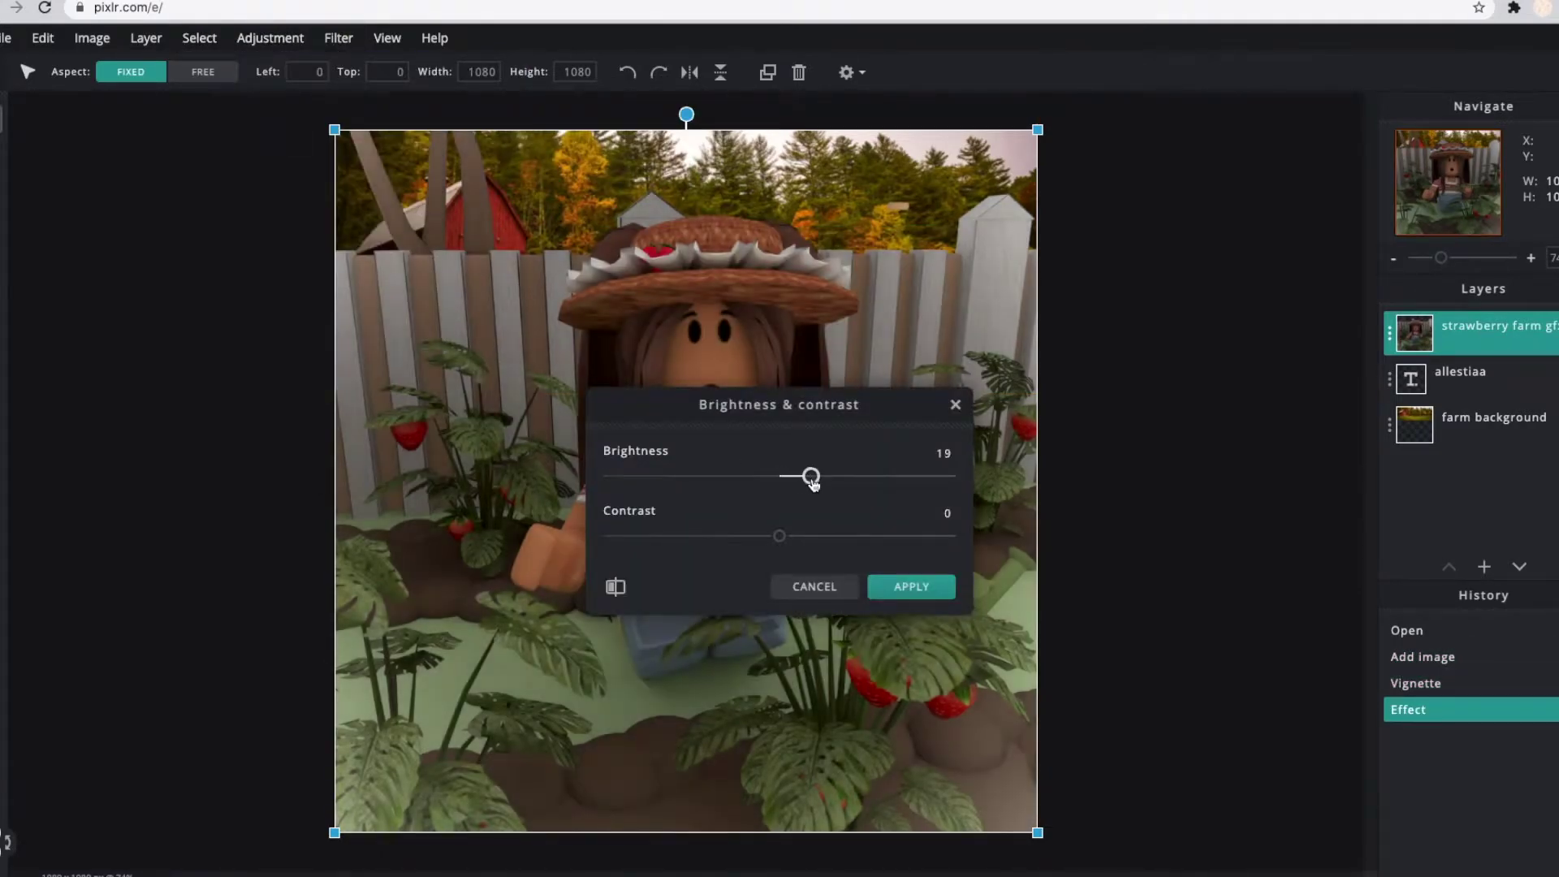
left_click(912, 585)
left_click(338, 38)
Try out and apply several effect-library presets on the render.
left_click(363, 65)
left_click(918, 654)
left_click(338, 38)
left_click(385, 68)
left_click(226, 400)
left_click(184, 272)
left_click(421, 605)
left_click(338, 38)
left_click(363, 65)
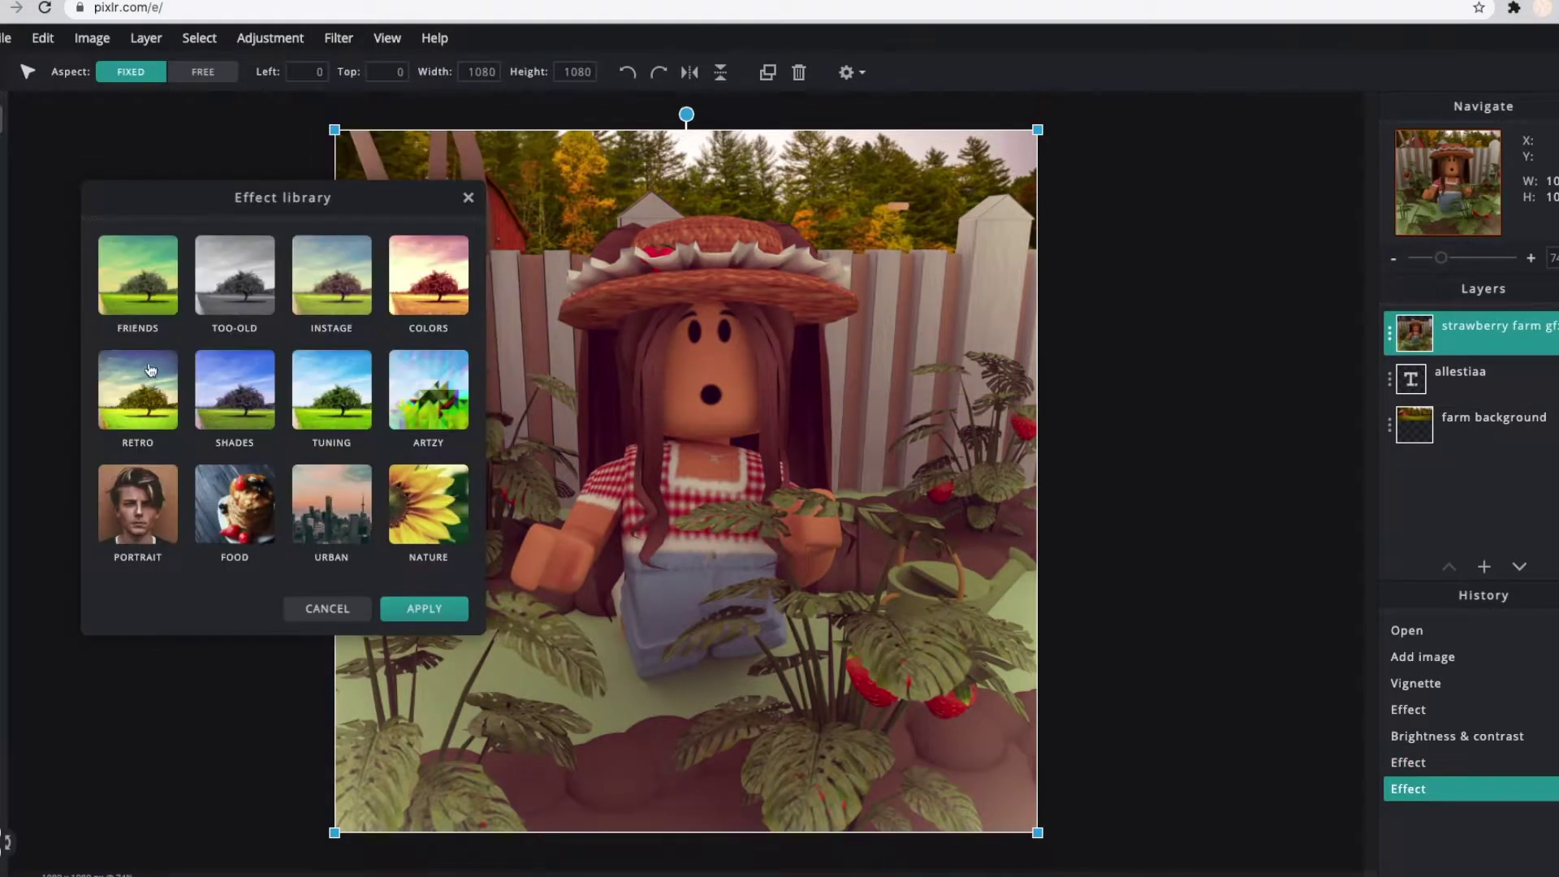
left_click(226, 400)
left_click(184, 272)
left_click(423, 607)
Apply the DRAGON colour preset at low strength.
left_click(338, 39)
left_click(363, 65)
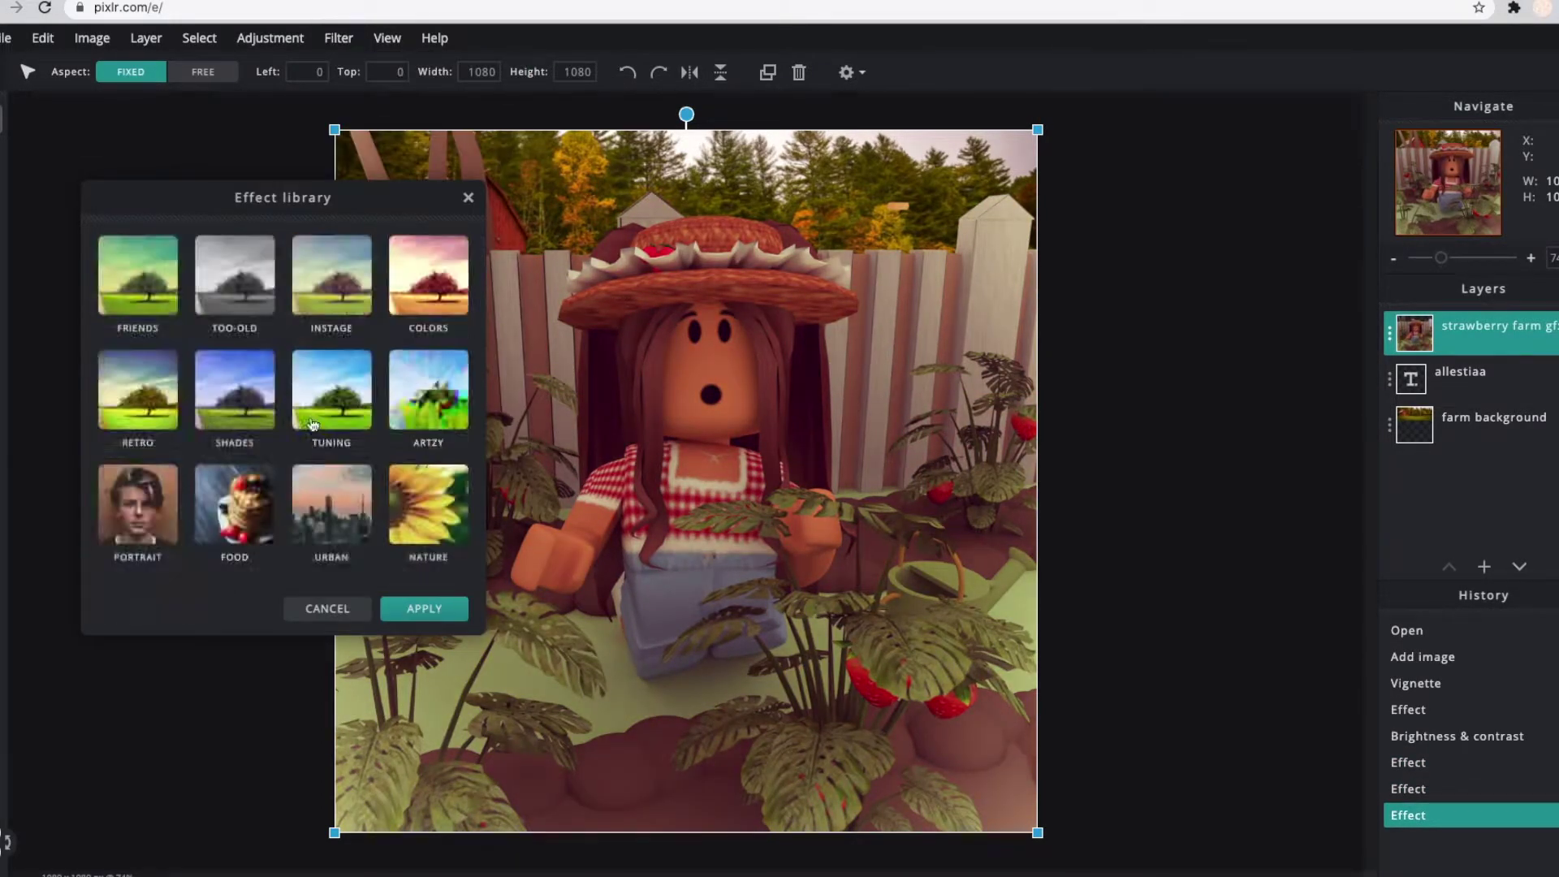
left_click(227, 401)
left_click(186, 491)
left_click_drag(240, 566, 141, 582)
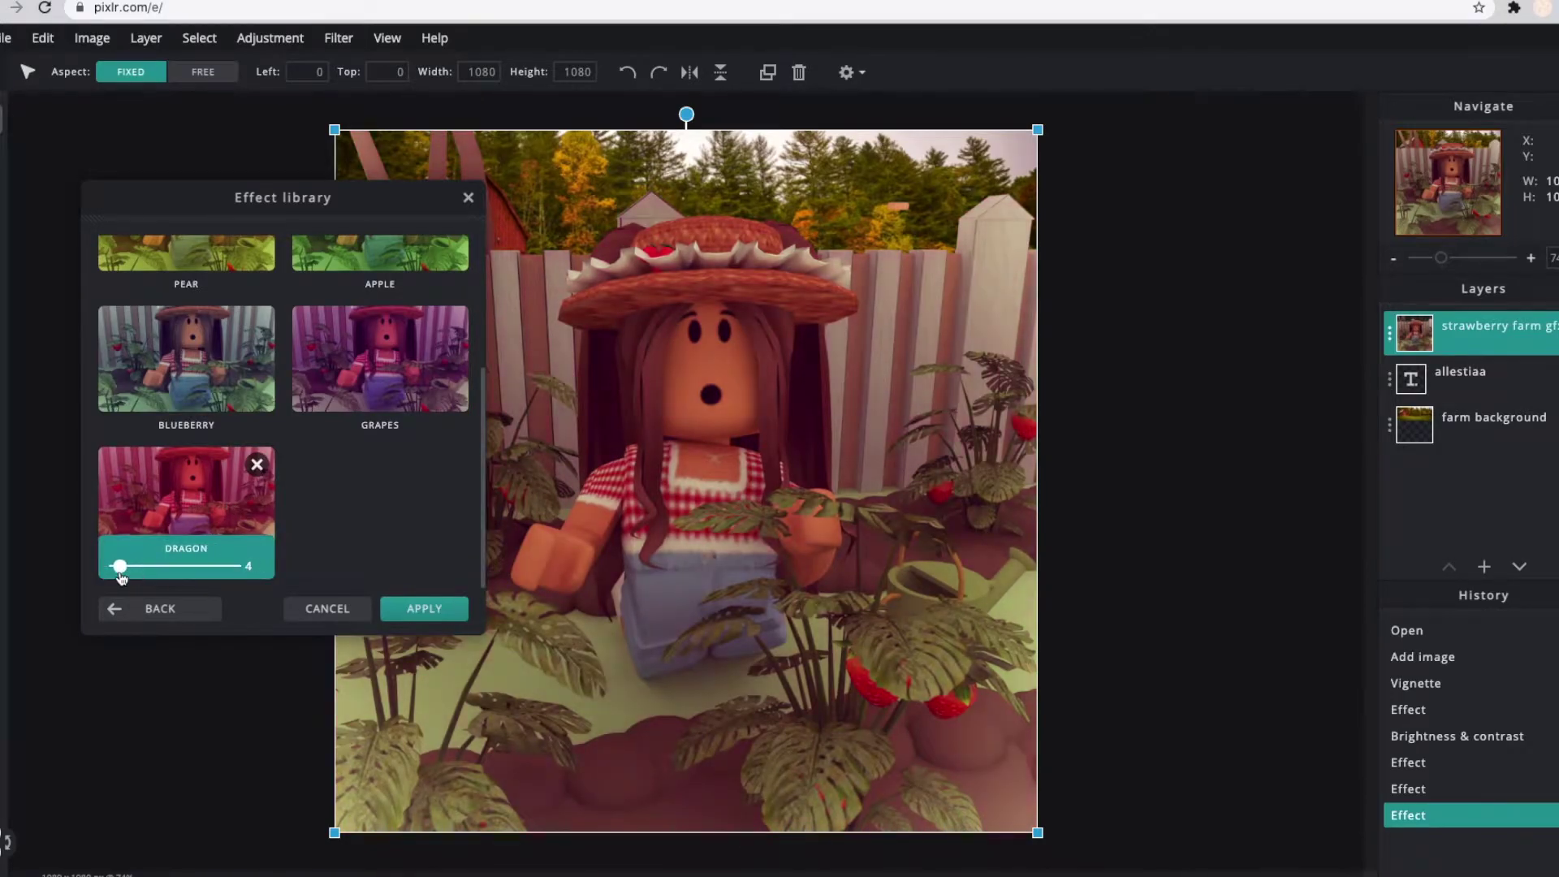
left_click(424, 608)
Apply the ALEX colour preset from the effects library.
left_click(338, 38)
left_click(363, 65)
left_click(226, 400)
left_click(380, 280)
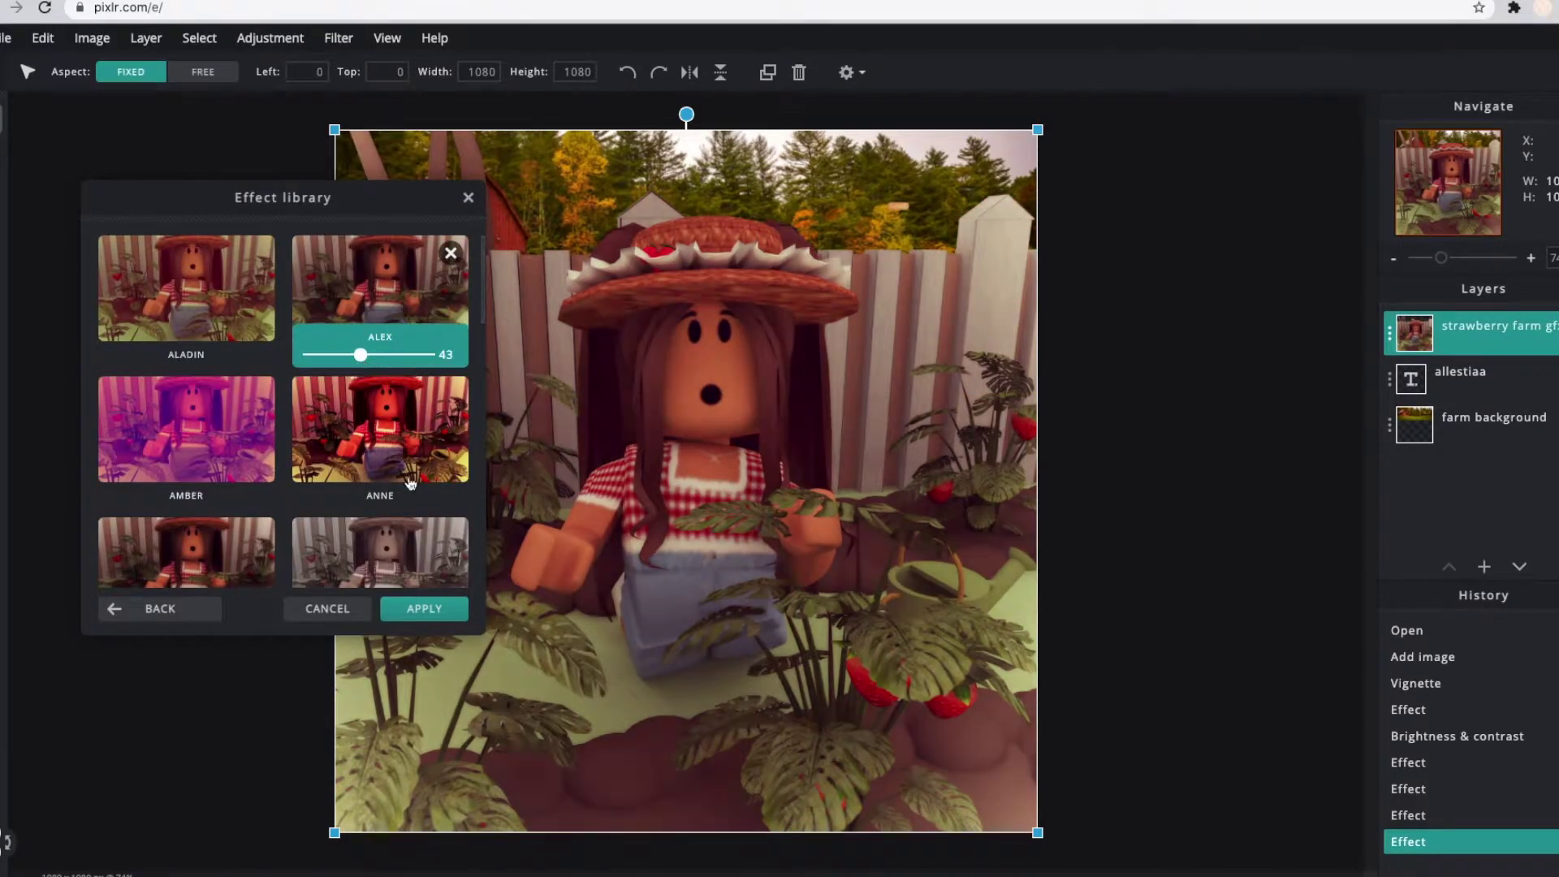
left_click(423, 607)
Apply one more colour preset further down the same category.
left_click(339, 38)
left_click(363, 65)
left_click(226, 401)
scroll(309, 421, "down", 3)
scroll(309, 421, "down", 3)
left_click(186, 390)
left_click(423, 608)
Apply brightness & contrast and exposure adjustments to the render.
left_click(269, 38)
left_click(302, 94)
left_click(415, 542)
left_click(269, 38)
left_click(268, 272)
left_click(414, 484)
Reshape the tone curve with a Curves adjustment.
left_click(270, 38)
left_click(260, 300)
mouse_move(348, 329)
left_mouse_down()
mouse_move(412, 418)
mouse_move(328, 339)
left_mouse_up()
left_click(389, 569)
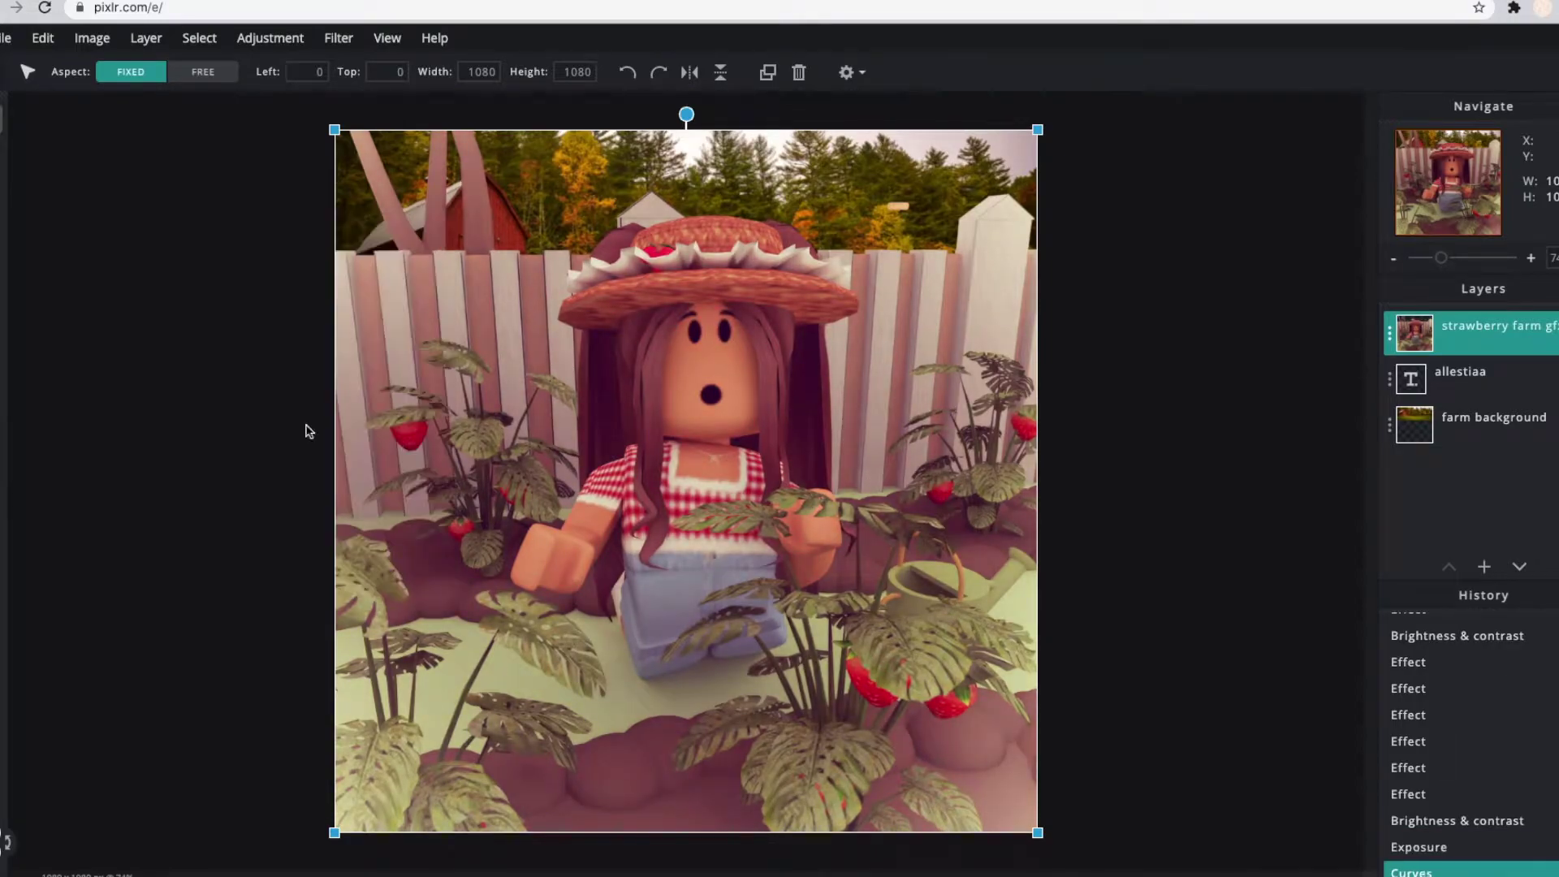
Skip the threshold adjustment and apply a temperature & tint change.
left_click(270, 38)
left_click(268, 352)
left_click(270, 38)
left_click(303, 132)
left_click(270, 38)
left_click(311, 357)
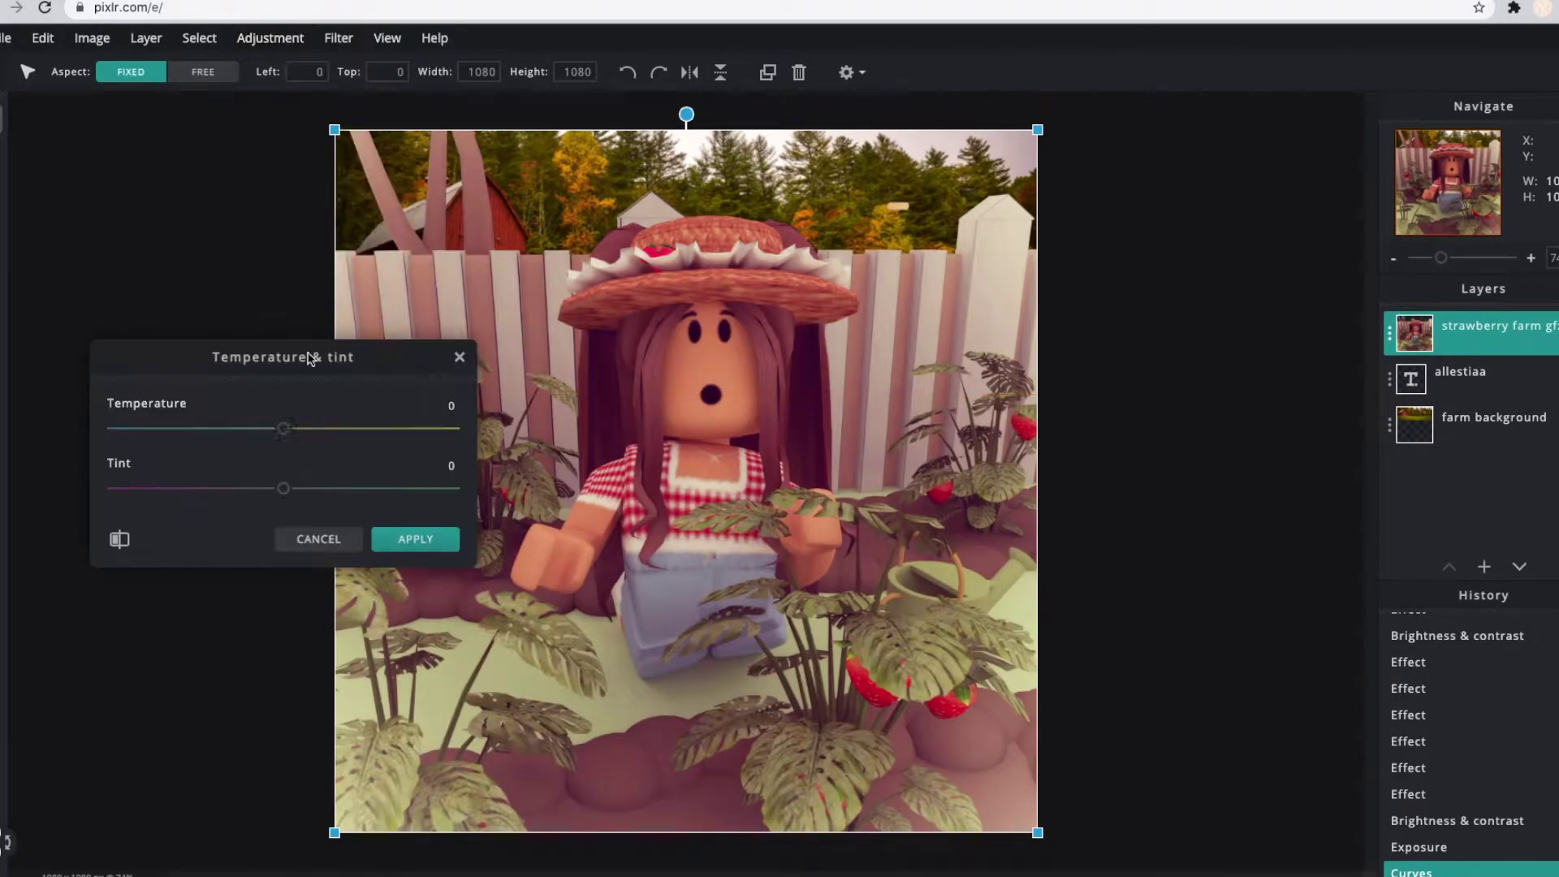
left_click(415, 538)
Apply a hue & saturation adjustment, keeping saturation roughly unchanged.
left_click(269, 38)
left_click(314, 363)
mouse_move(284, 470)
left_mouse_down()
mouse_move(138, 471)
mouse_move(276, 471)
left_mouse_up()
left_click(415, 616)
Deselect the garden render and select the farm background layer.
left_click(205, 493)
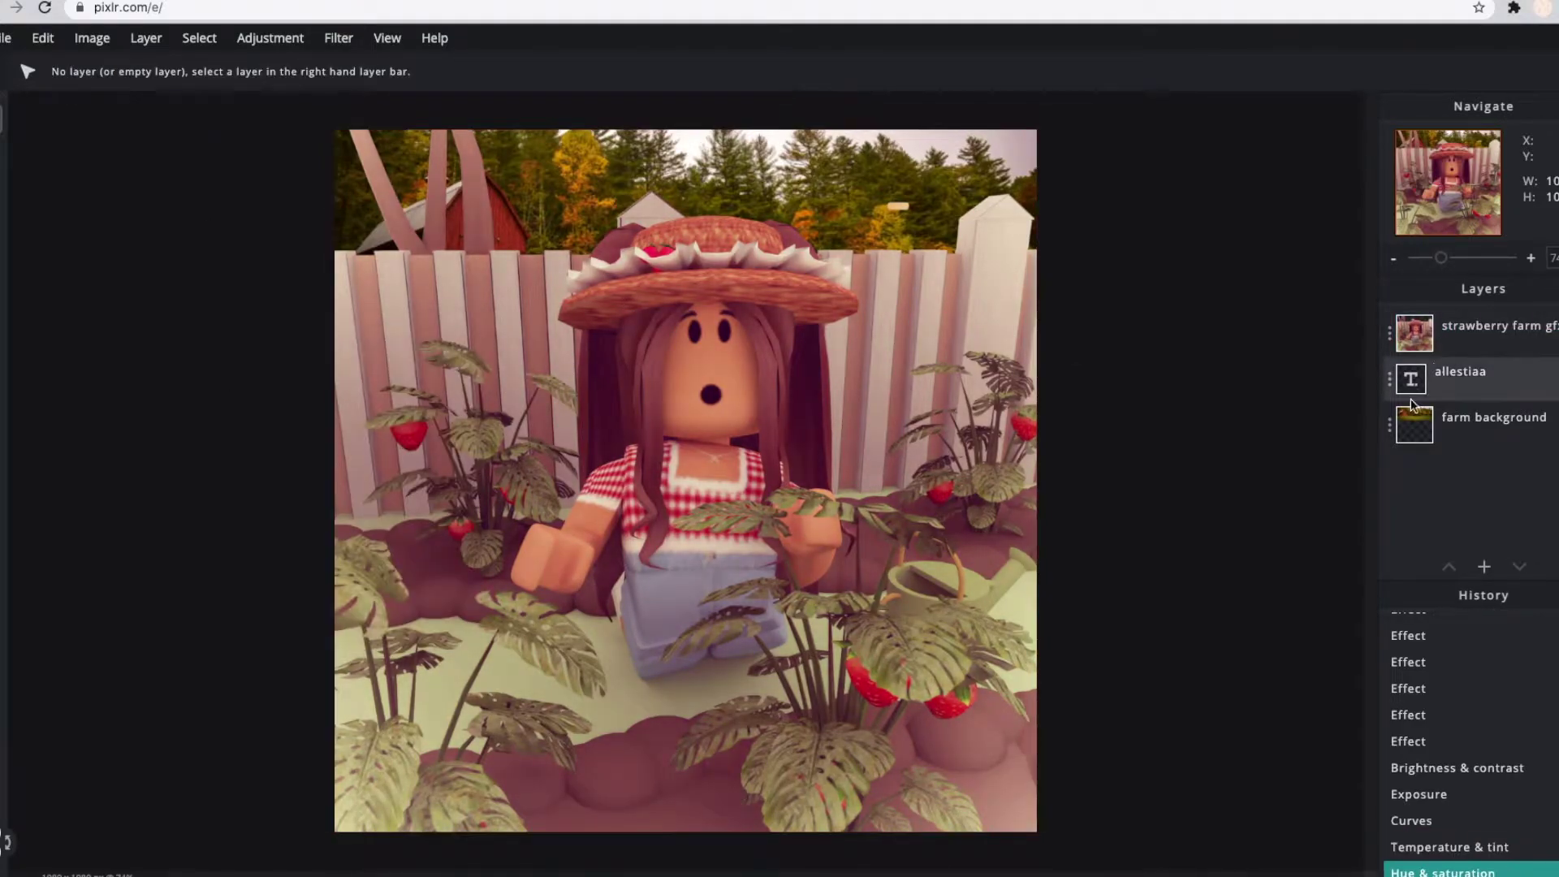
left_click(1493, 417)
scroll(780, 233, "down", 3)
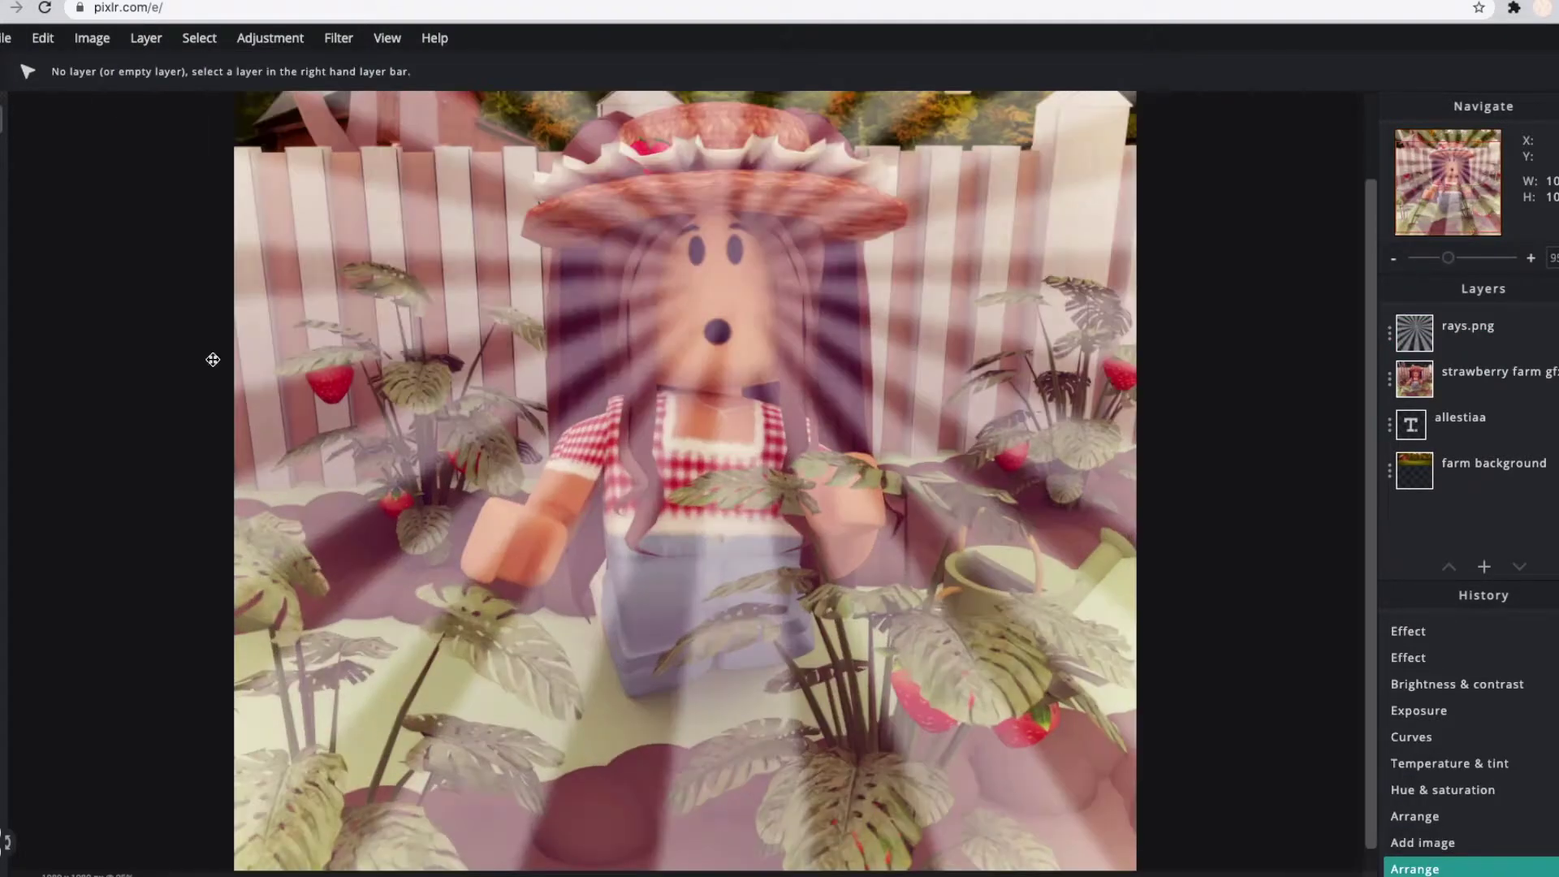
Erase the rays.png overlay over the girl's face, hair and overalls.
key("e")
left_click(1462, 333)
mouse_move(698, 158)
left_mouse_down()
mouse_move(667, 523)
mouse_move(780, 174)
left_mouse_up()
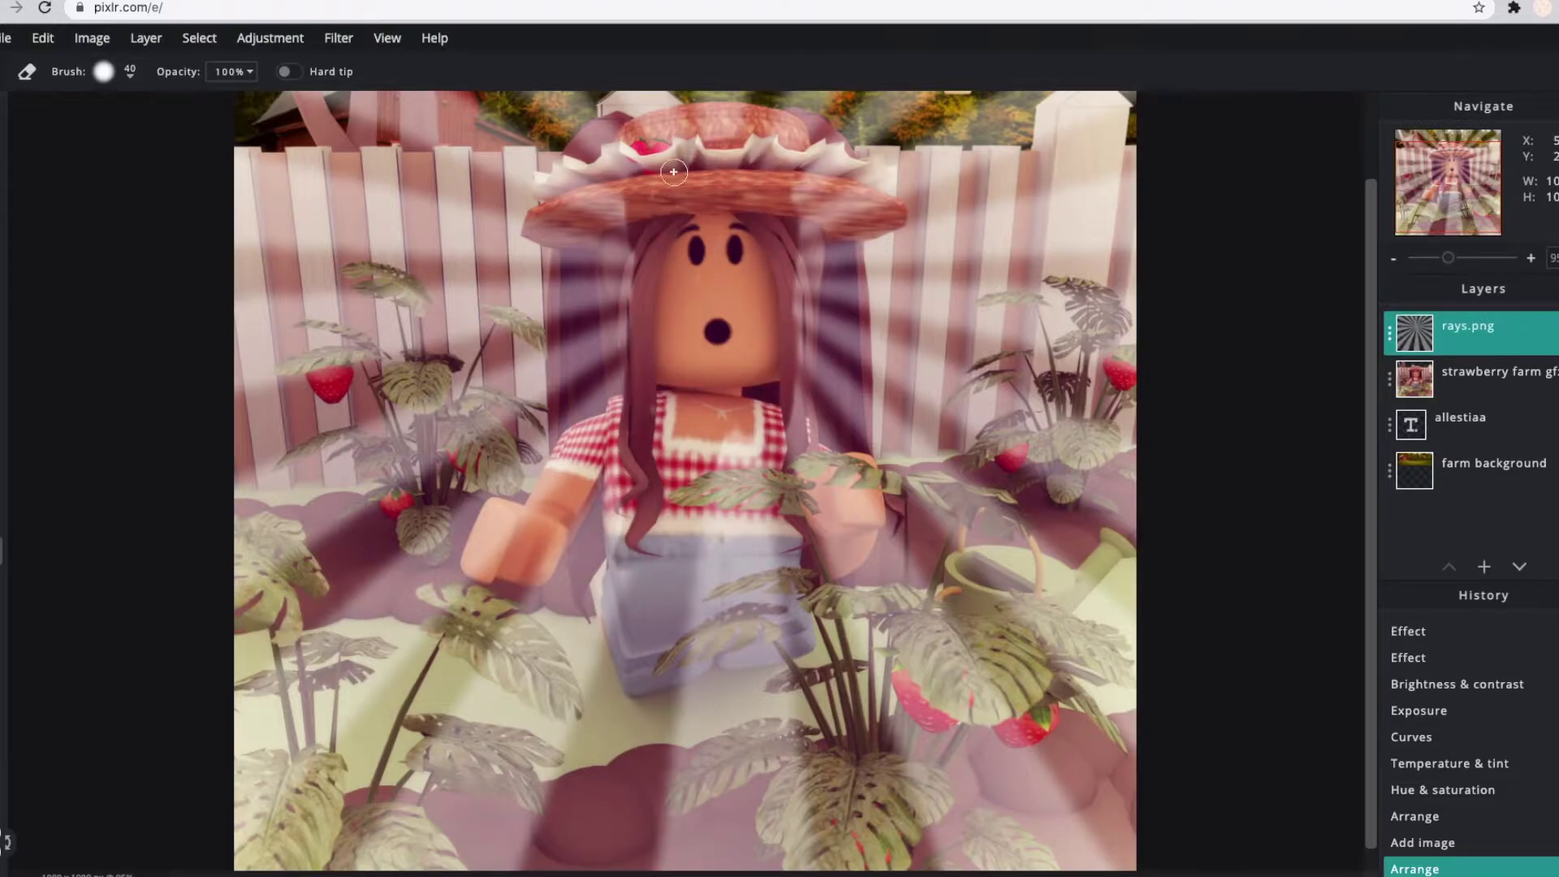
left_click_drag(677, 207, 589, 266)
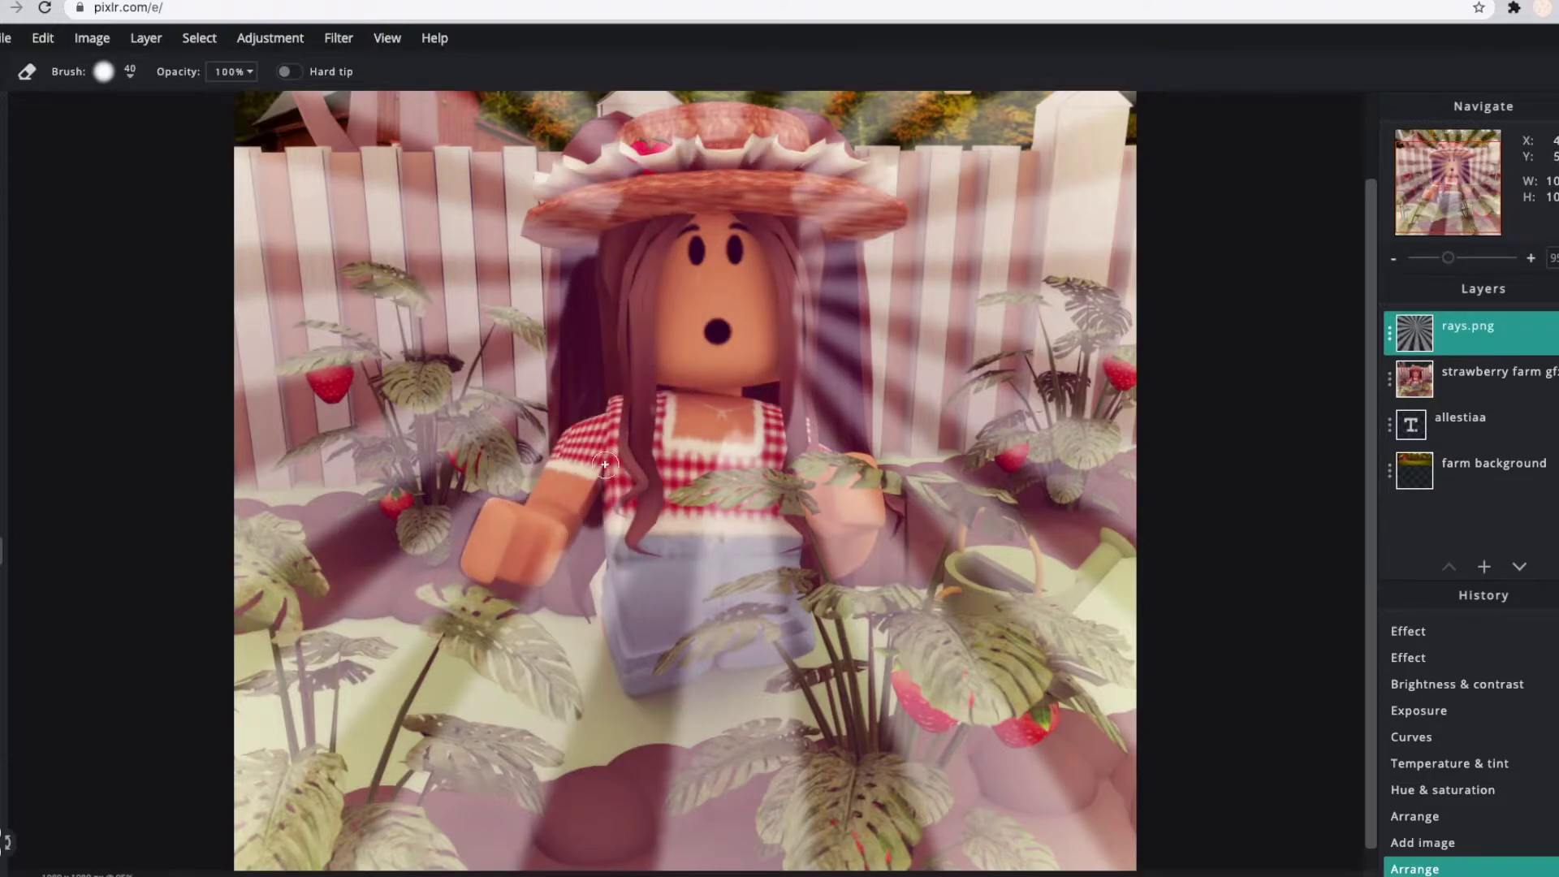
left_click_drag(629, 596, 671, 661)
Erase the remaining rays over the chest, leaves, hair edge and hat top.
left_click_drag(635, 528, 614, 617)
mouse_move(747, 560)
left_mouse_down()
mouse_move(735, 471)
mouse_move(822, 487)
left_mouse_up()
scroll(823, 573, "down", 3)
left_click_drag(783, 280, 775, 464)
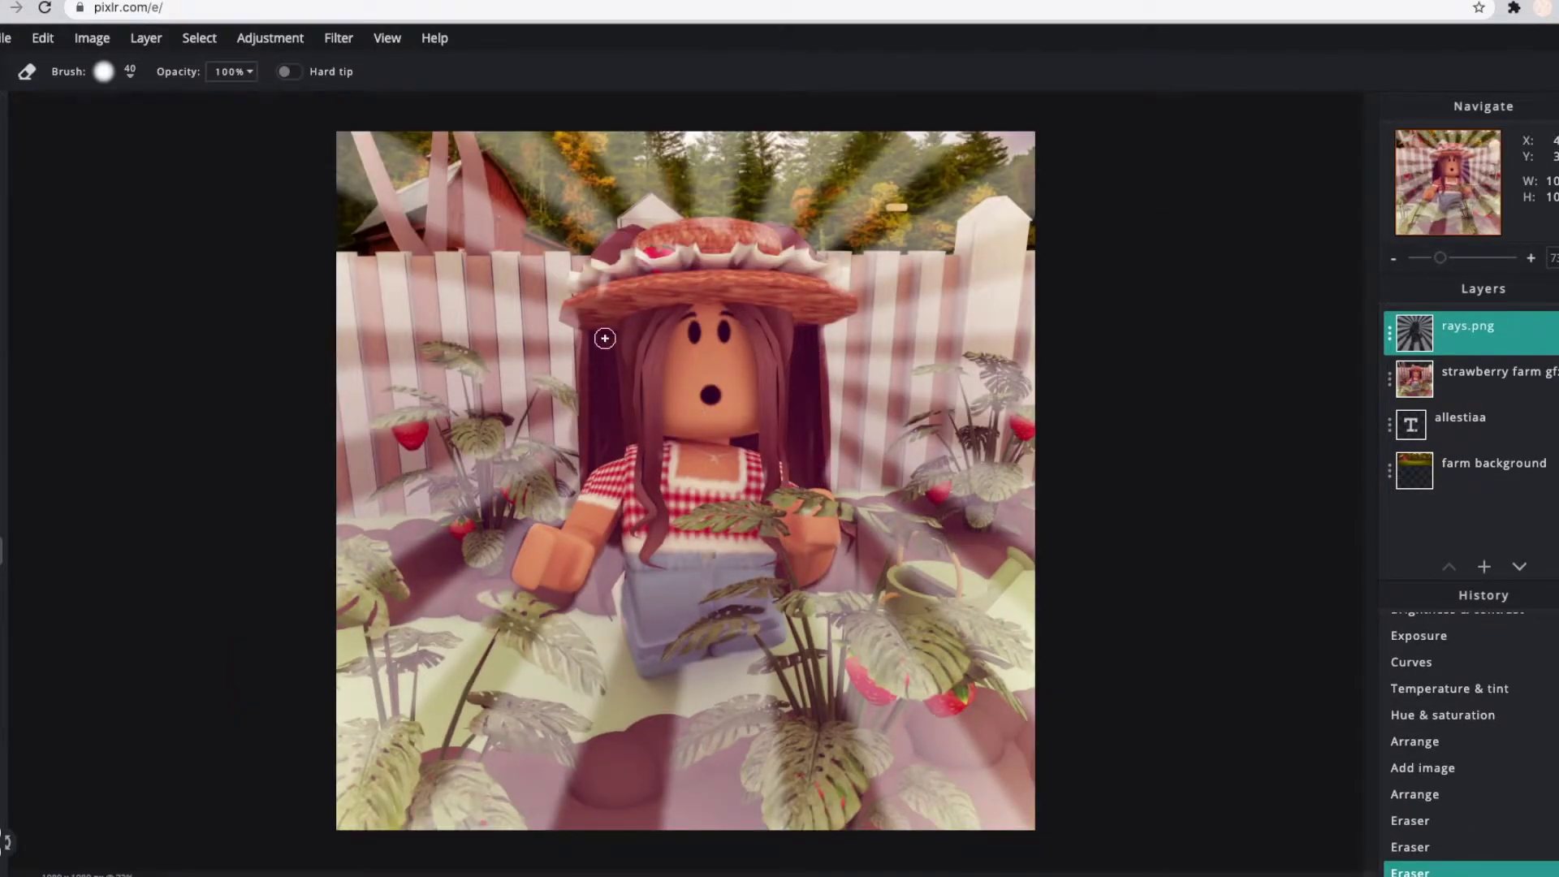
left_click_drag(689, 225, 829, 271)
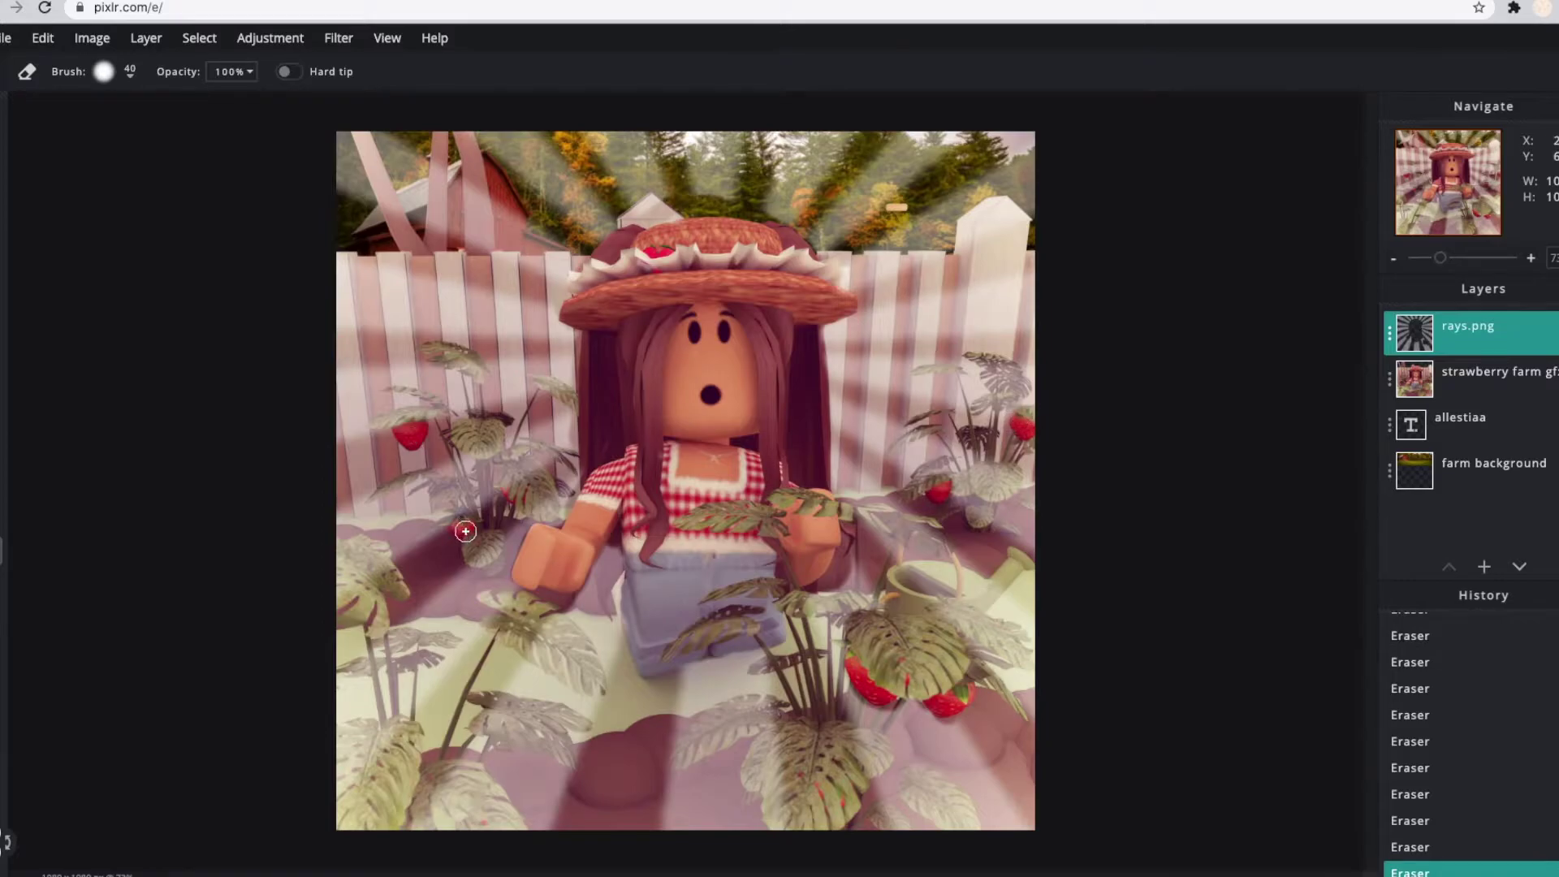
left_click(146, 38)
Add rainbow dash.png as a layer, rotated and positioned over the scene.
left_click(230, 114)
mouse_move(863, 244)
left_mouse_down()
mouse_move(637, 268)
mouse_move(711, 301)
left_mouse_up()
scroll(712, 301, "up", 3)
left_click(1389, 333)
Lower the rainbow dash layer's transparency so it looks faded.
right_click(1325, 459)
key("Escape")
left_click(1319, 461)
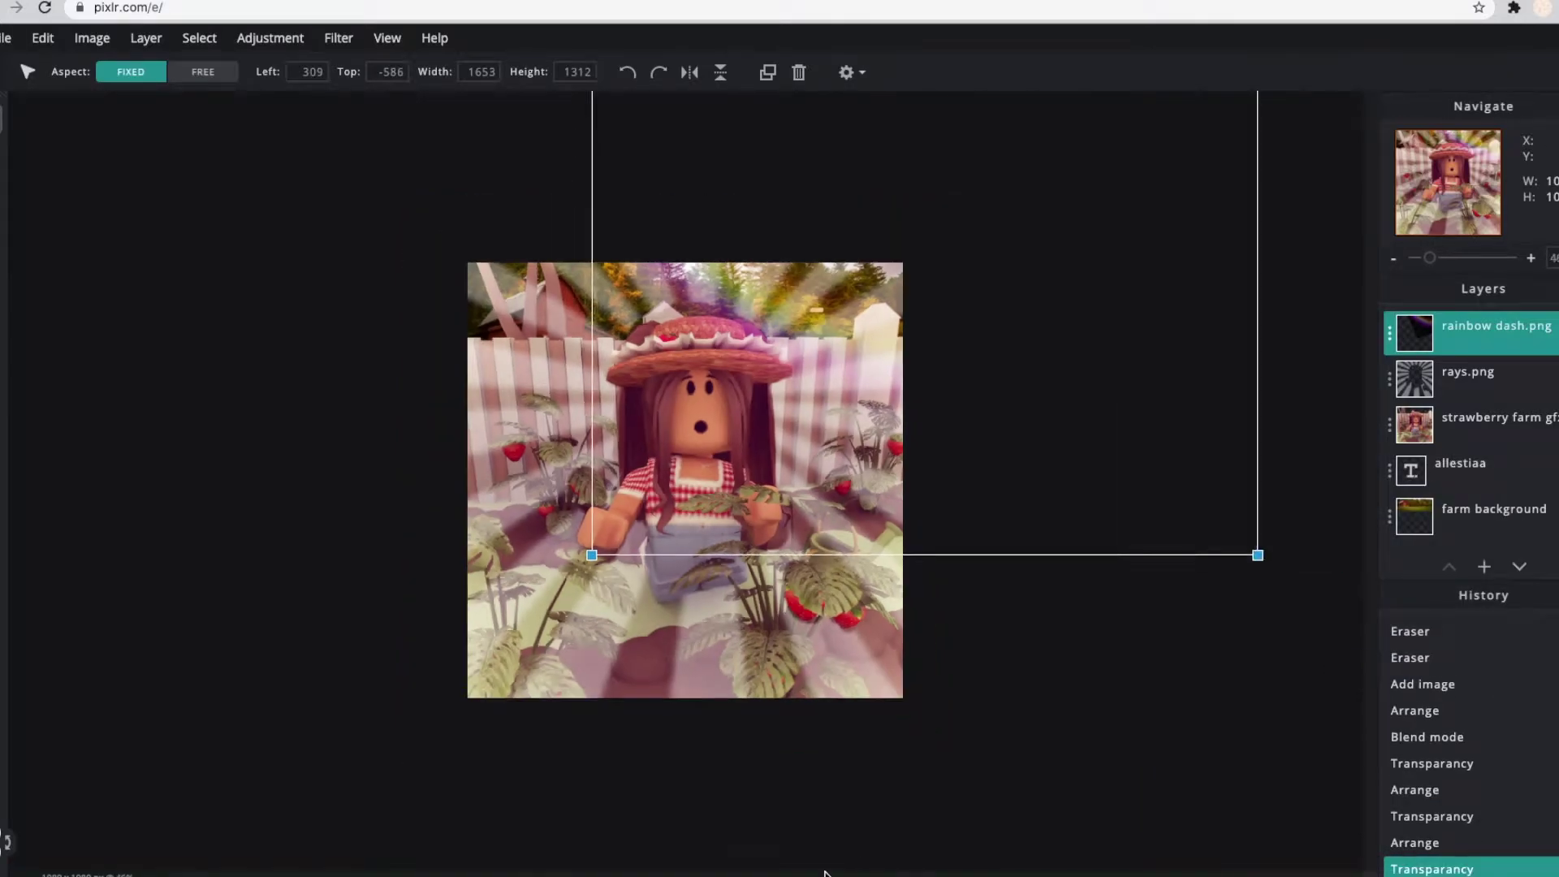
left_click_drag(1319, 461, 1290, 463)
left_click(971, 563)
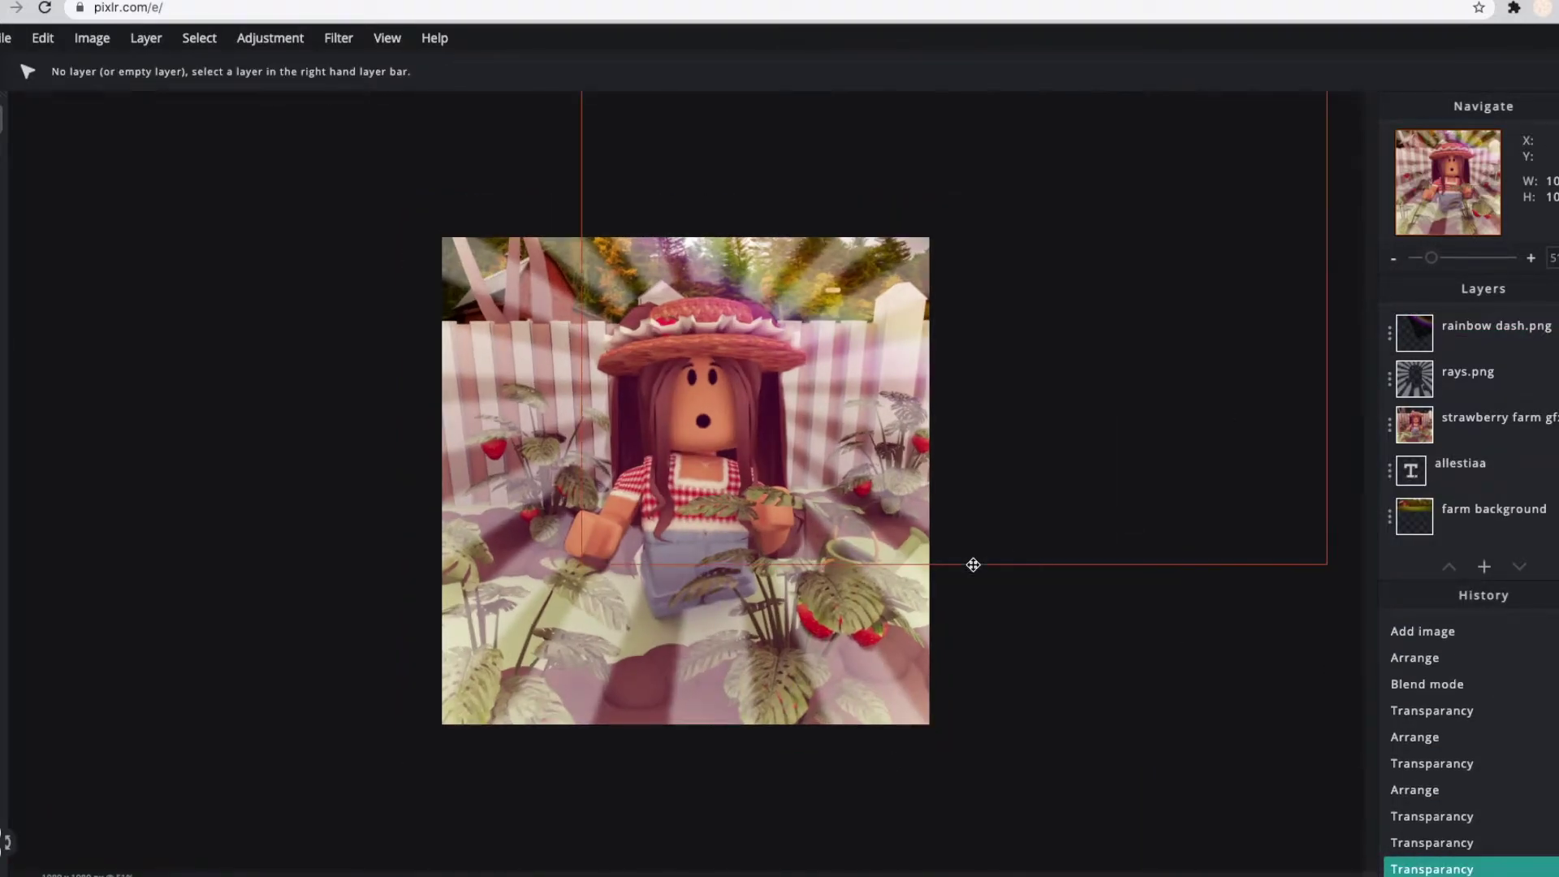
Move the allestiaa text above strawberry farm and hearts overlay below rays.
scroll(685, 480, "up", 1)
left_click_drag(1460, 462, 1460, 422)
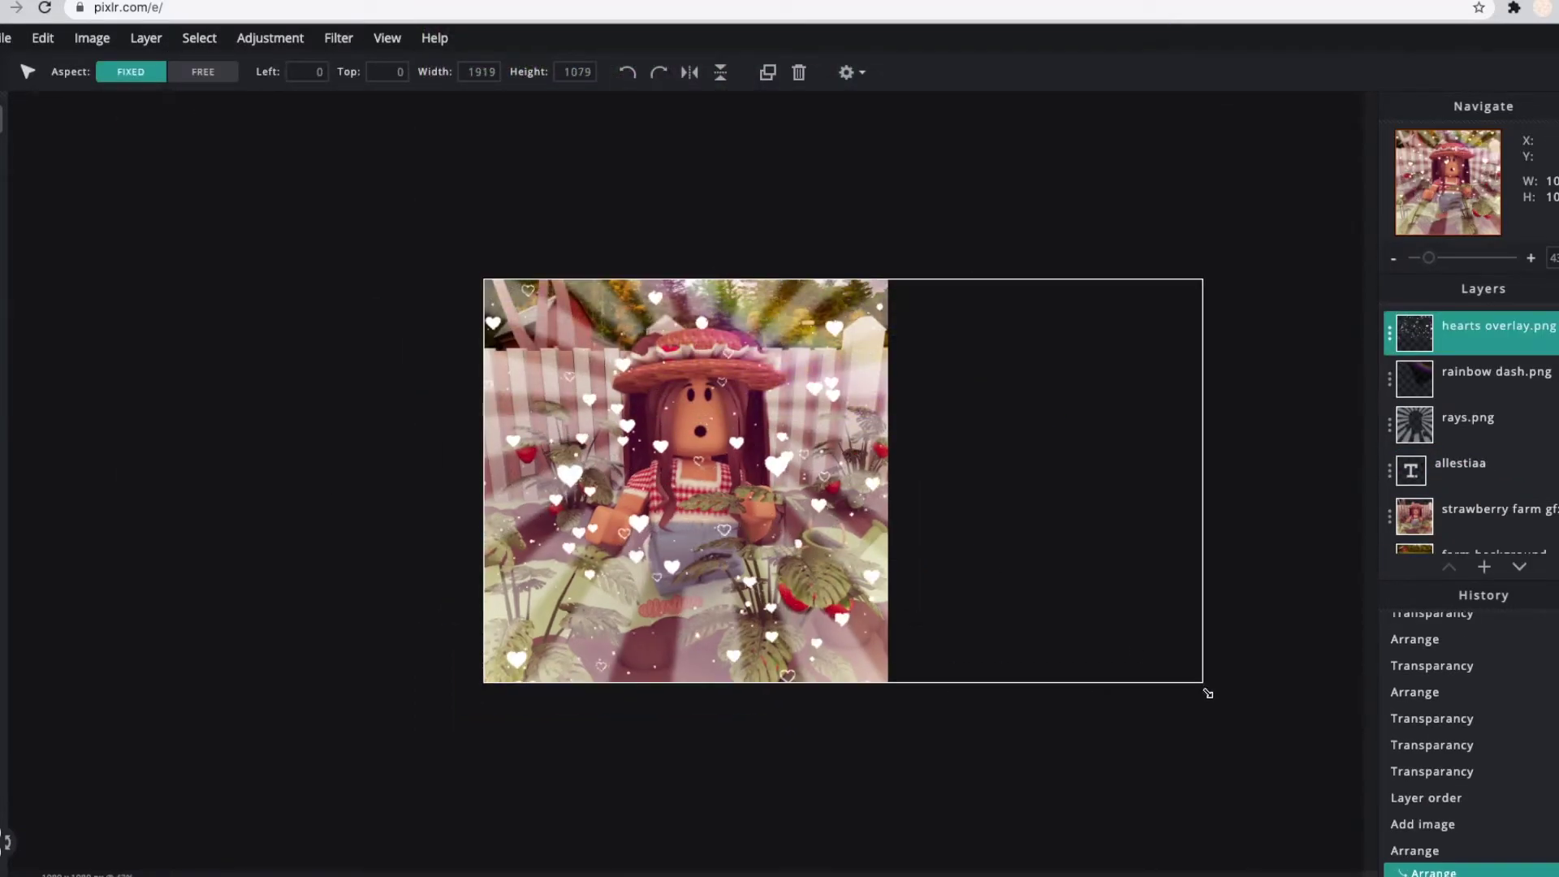
left_click_drag(1460, 330, 1459, 422)
left_click_drag(1372, 553, 1265, 554)
Fade the hearts overlay and erase part of it over the girl.
key("e")
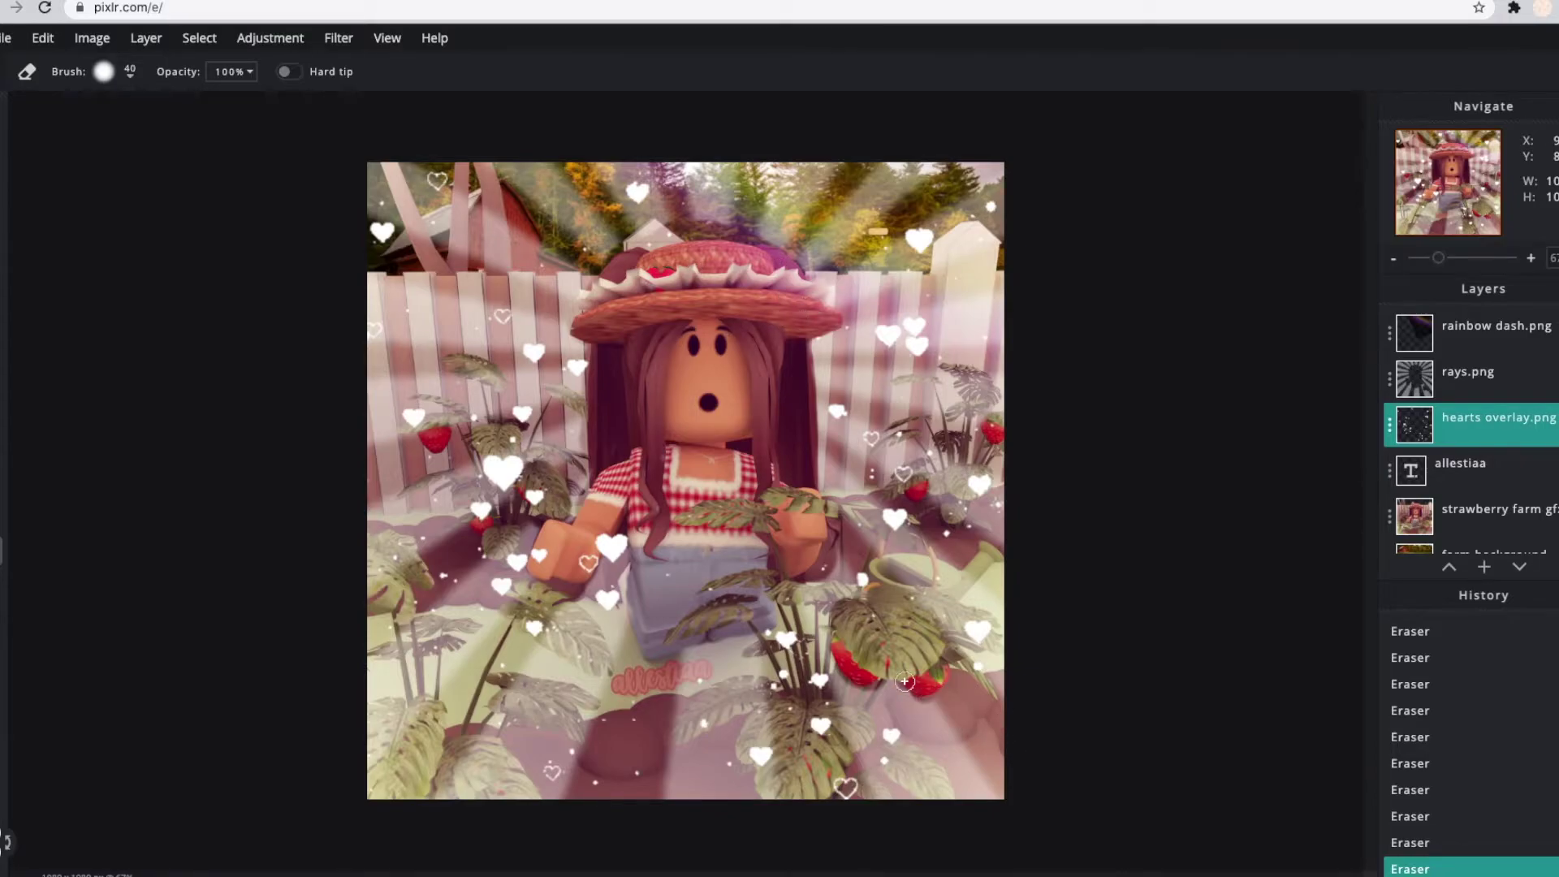
key("v")
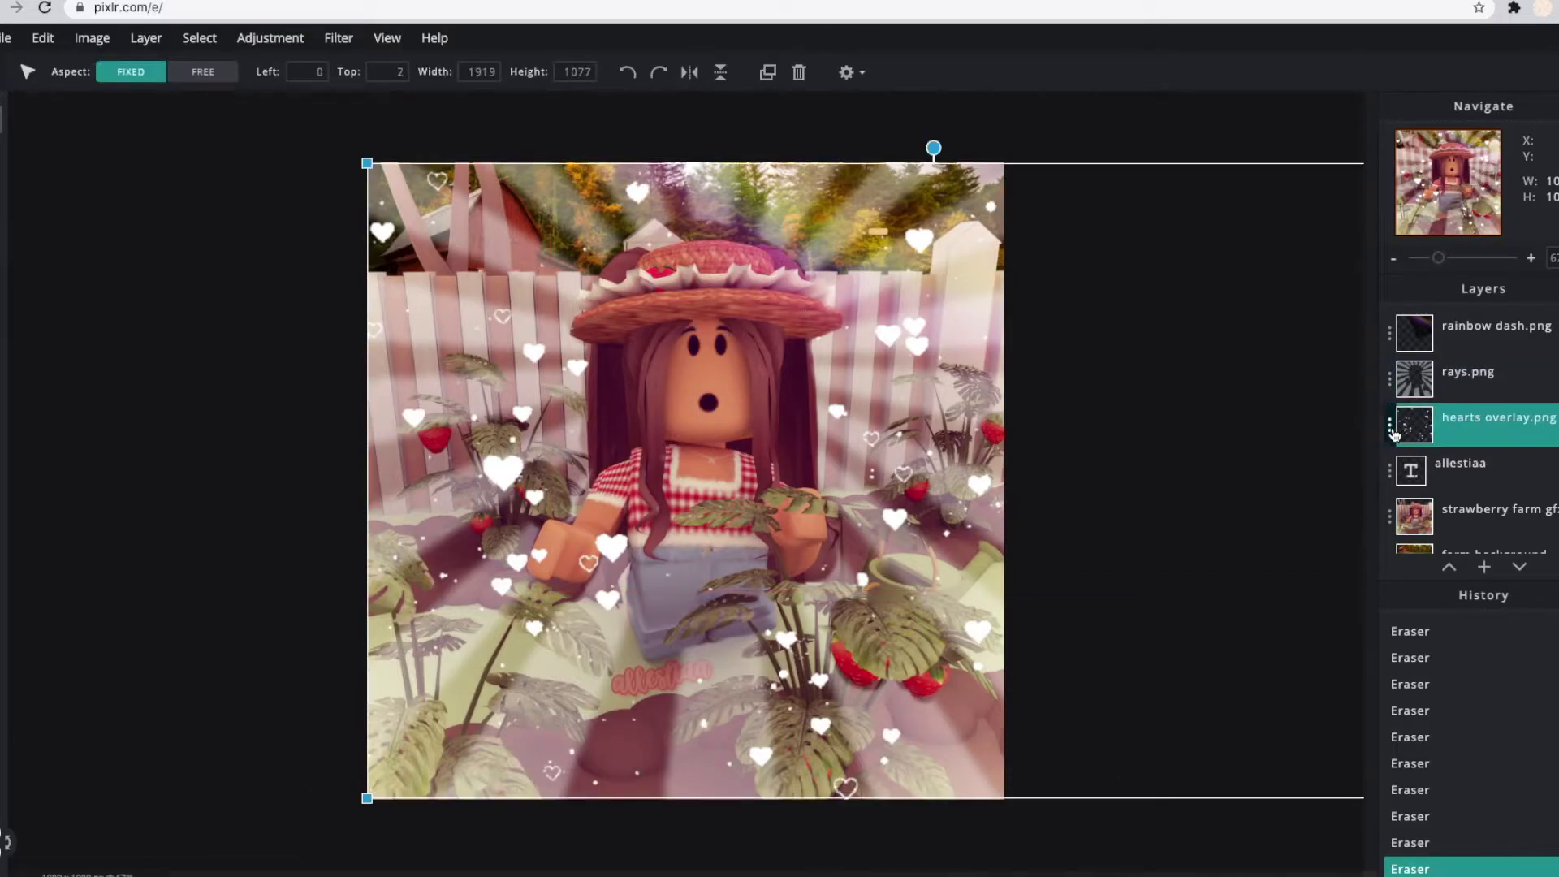
left_click(1389, 424)
left_click_drag(1372, 553, 1257, 554)
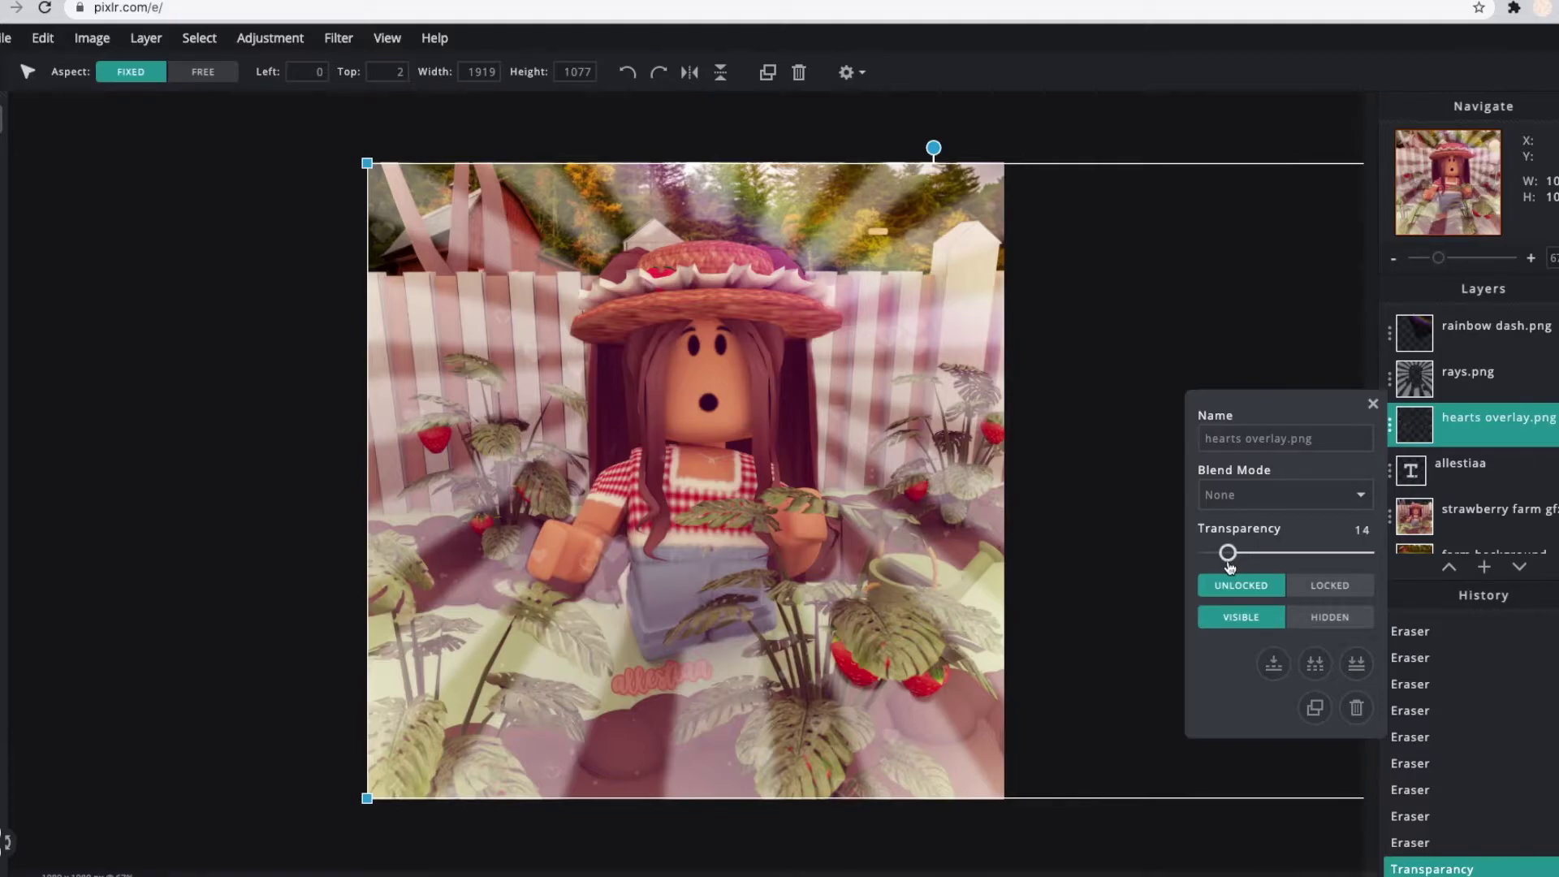
key("e")
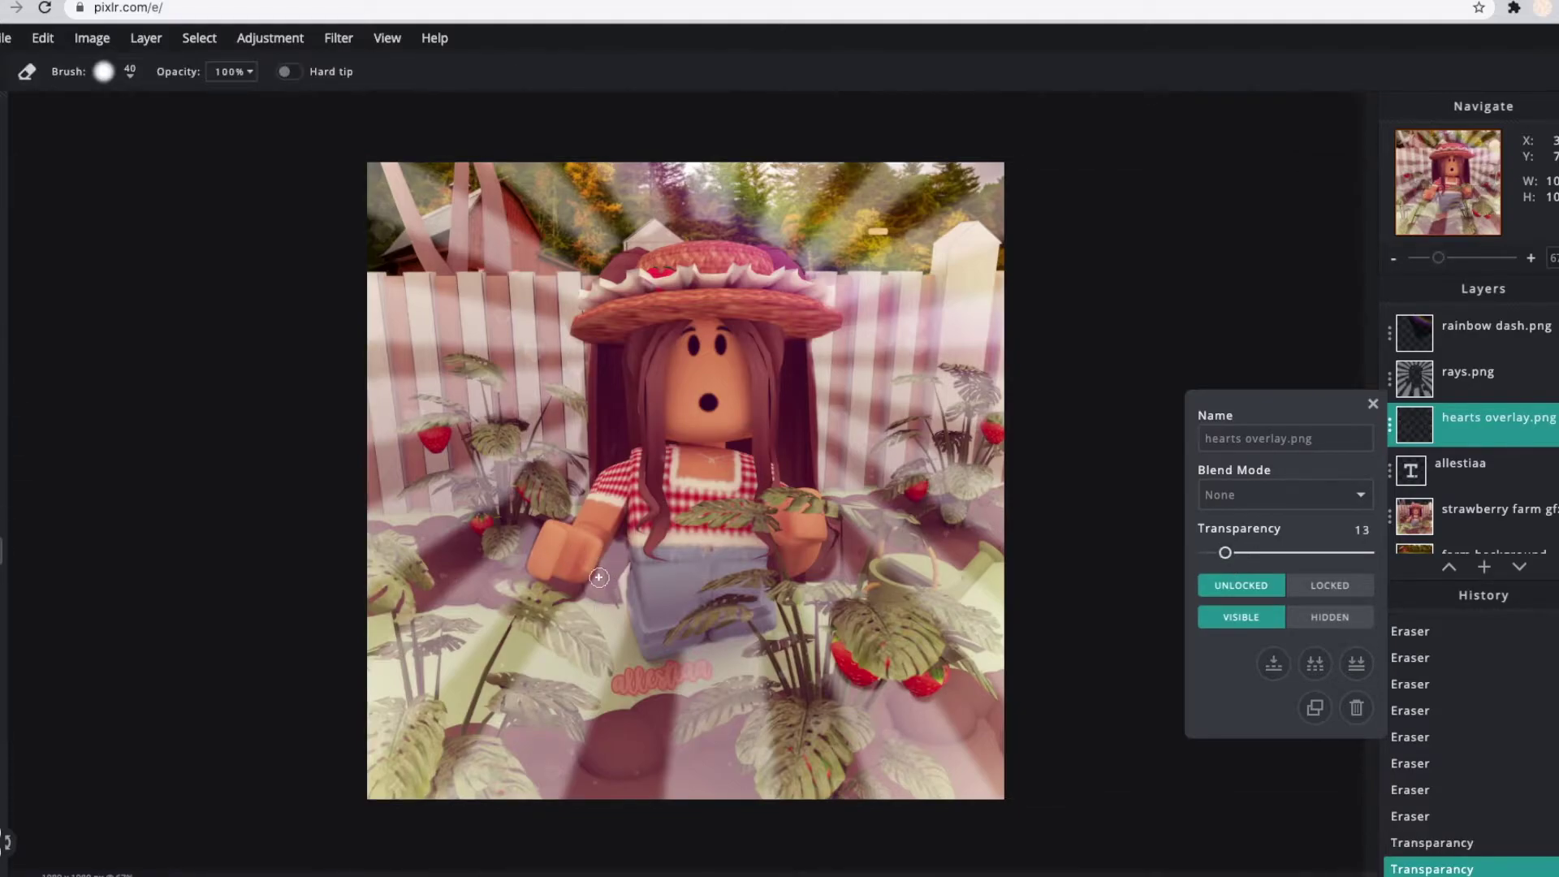
left_click_drag(596, 592, 591, 376)
Add the butterfly 2jpeg.jpeg image and clear its white background.
left_click(604, 404)
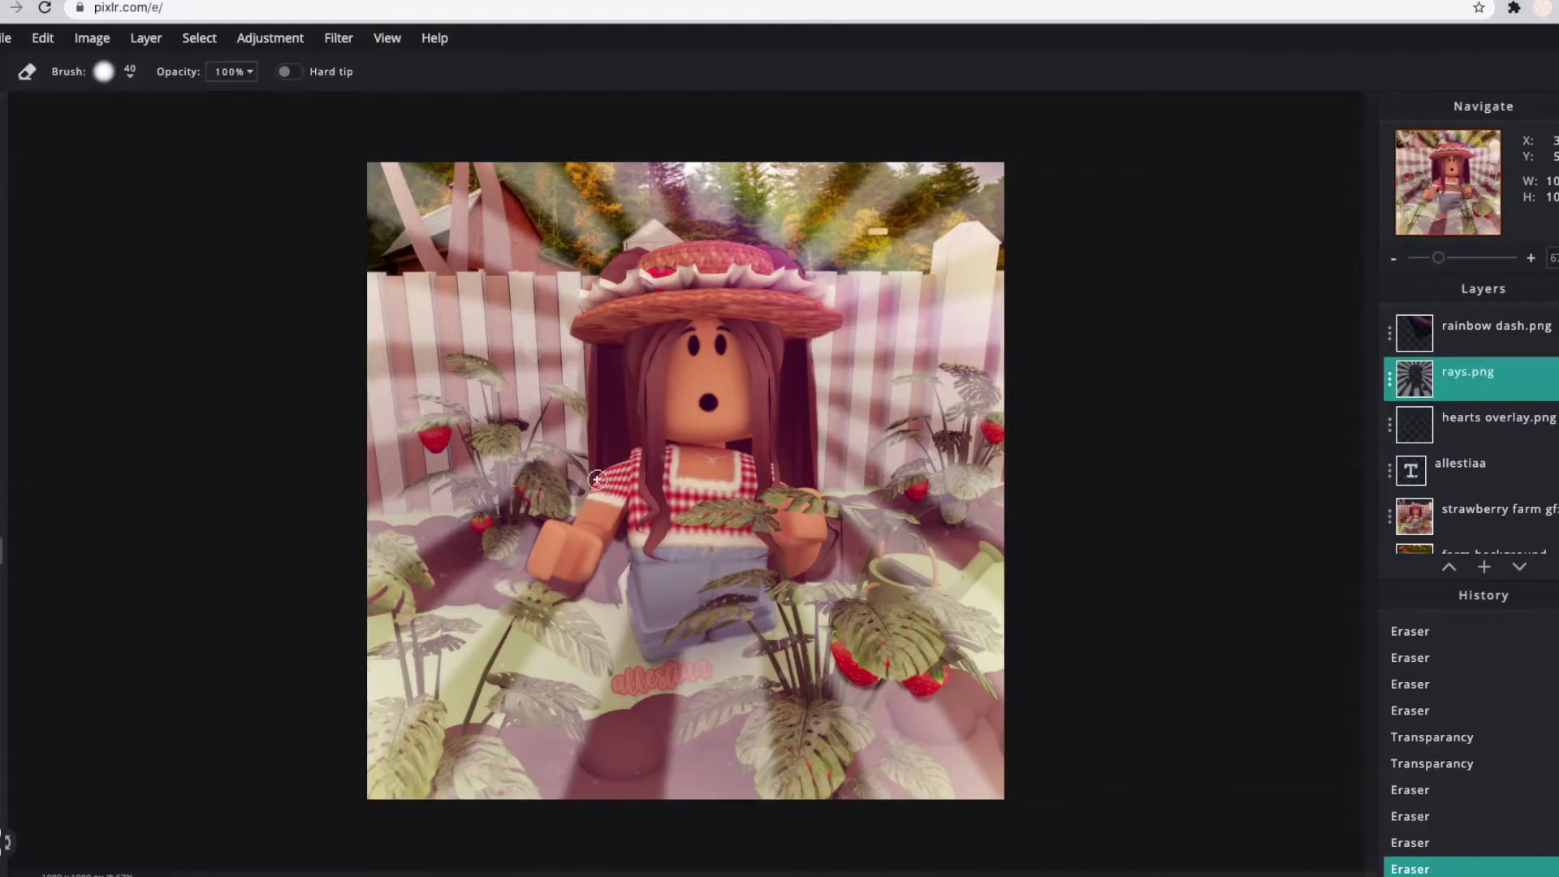
left_click(1451, 418)
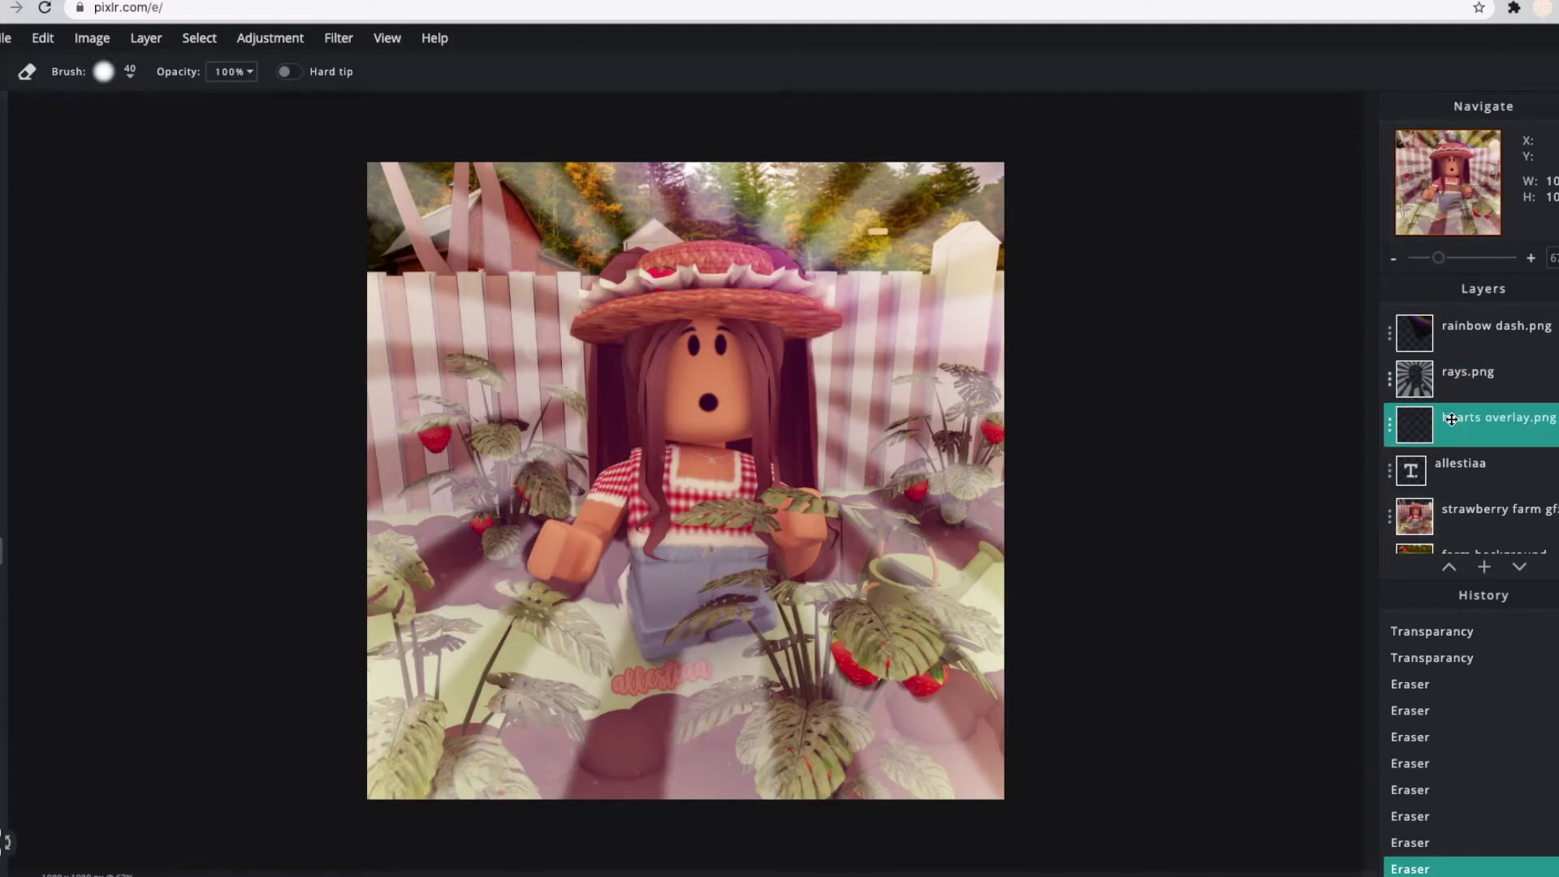
left_click(1389, 424)
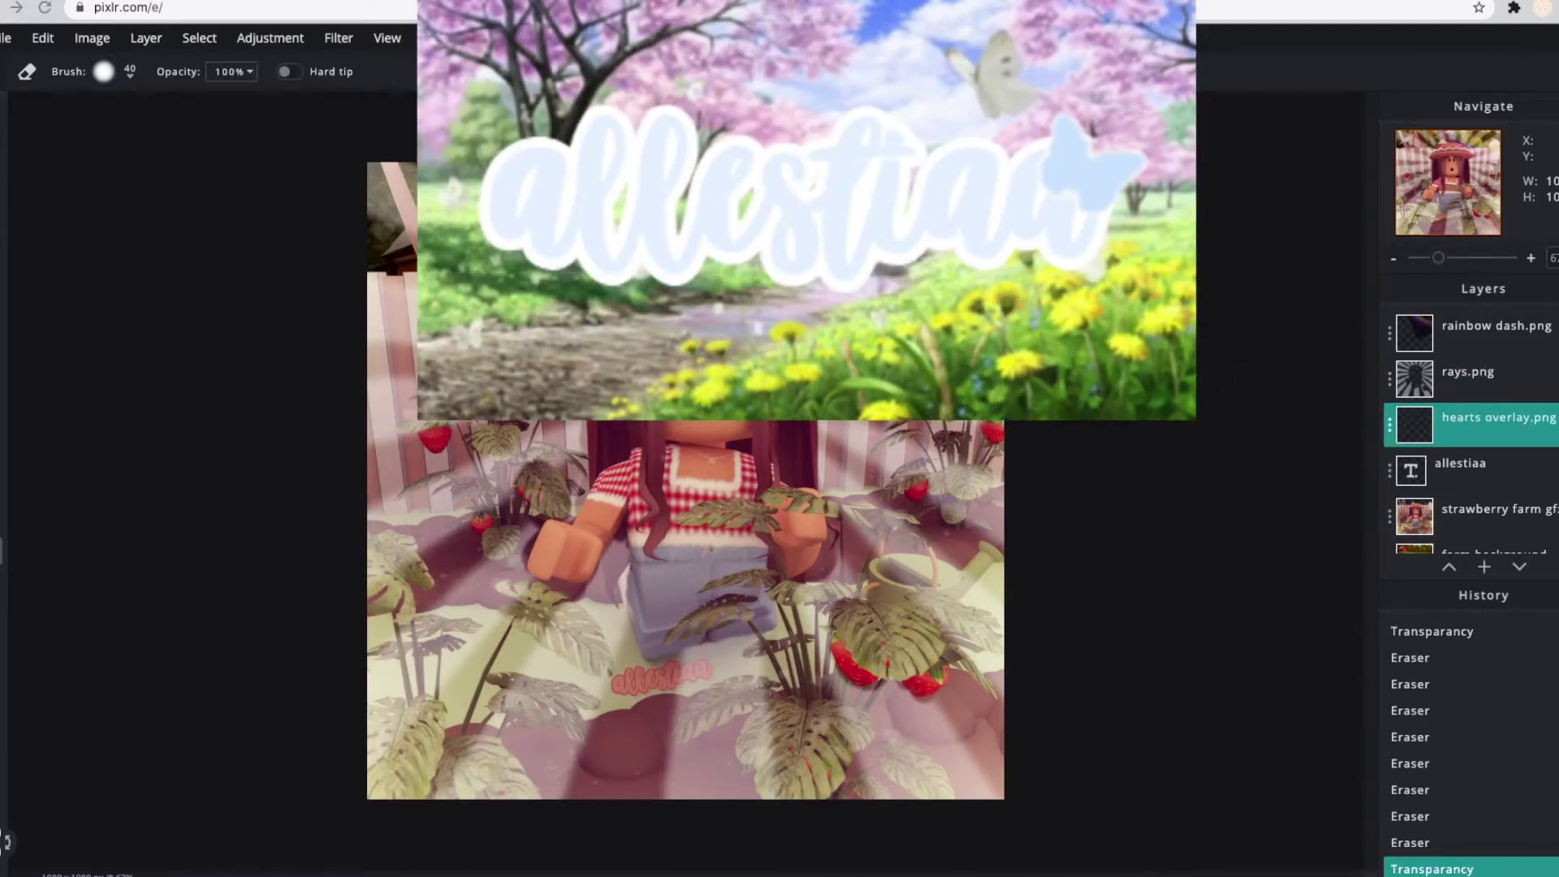
key("Delete")
left_click(635, 535)
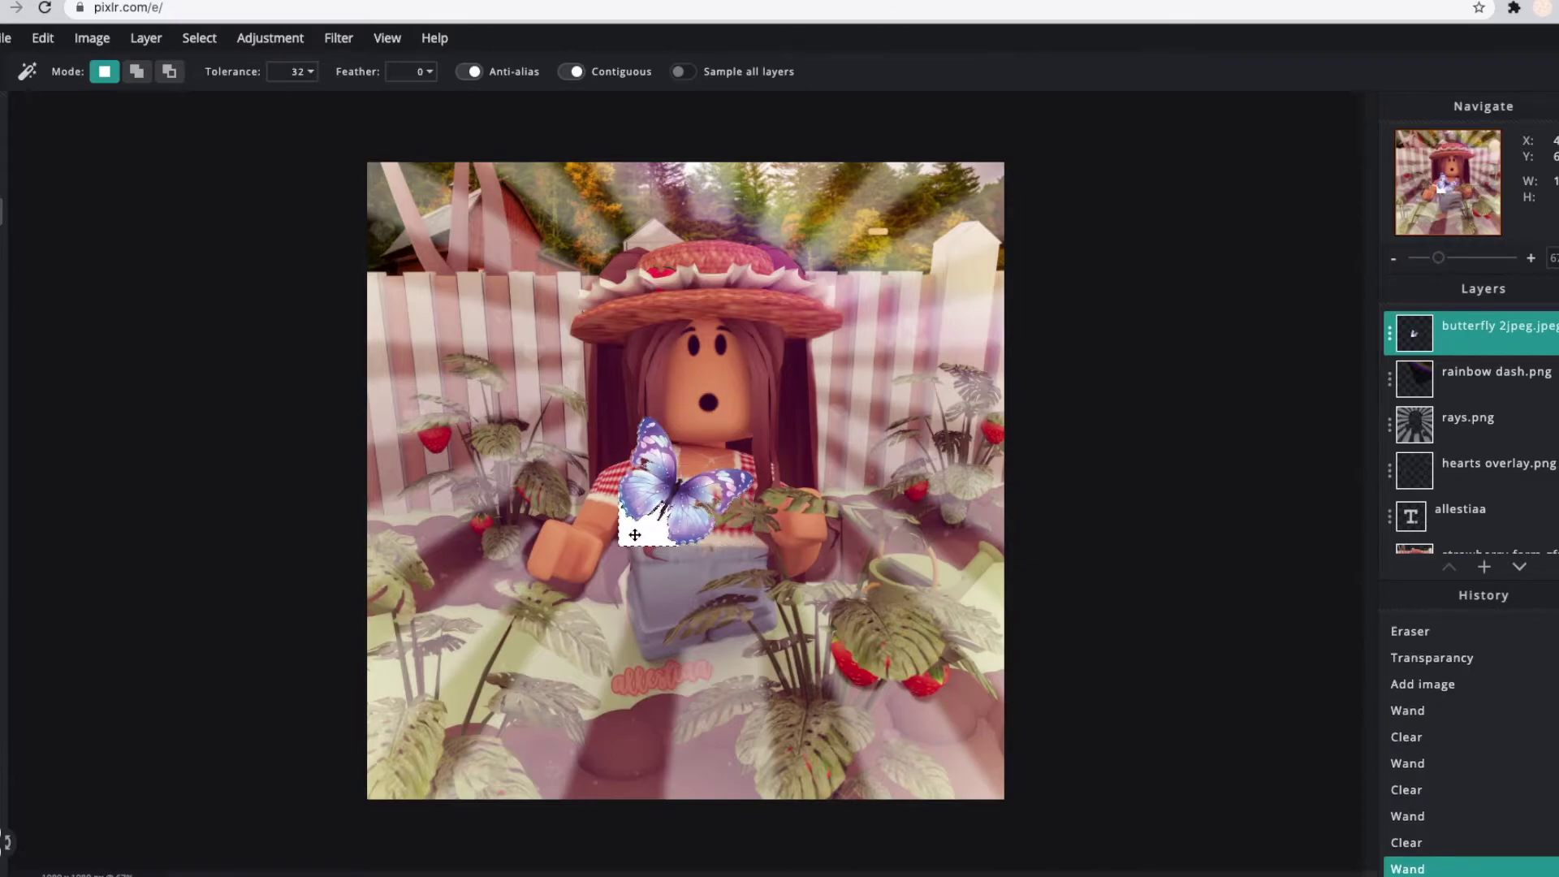
Fill the cut-out butterfly with red.
key("v")
left_click(209, 71)
left_click(404, 356)
left_click(293, 351)
left_click(438, 546)
Add an outline stroke around the butterfly.
left_click(376, 544)
left_click(338, 38)
left_click(366, 94)
left_click(354, 527)
Make the butterfly partly transparent, then shrink, rotate and move it to the top.
left_click(1389, 333)
left_click_drag(1200, 461, 1271, 475)
left_click_drag(487, 479, 730, 187)
mouse_move(1011, 192)
left_mouse_down()
mouse_move(804, 212)
mouse_move(800, 196)
mouse_move(844, 174)
mouse_move(926, 220)
left_mouse_up()
Nudge the butterfly into place above the hat.
left_click(856, 211)
key("e")
scroll(1470, 422, "up", 2)
left_click(1470, 332)
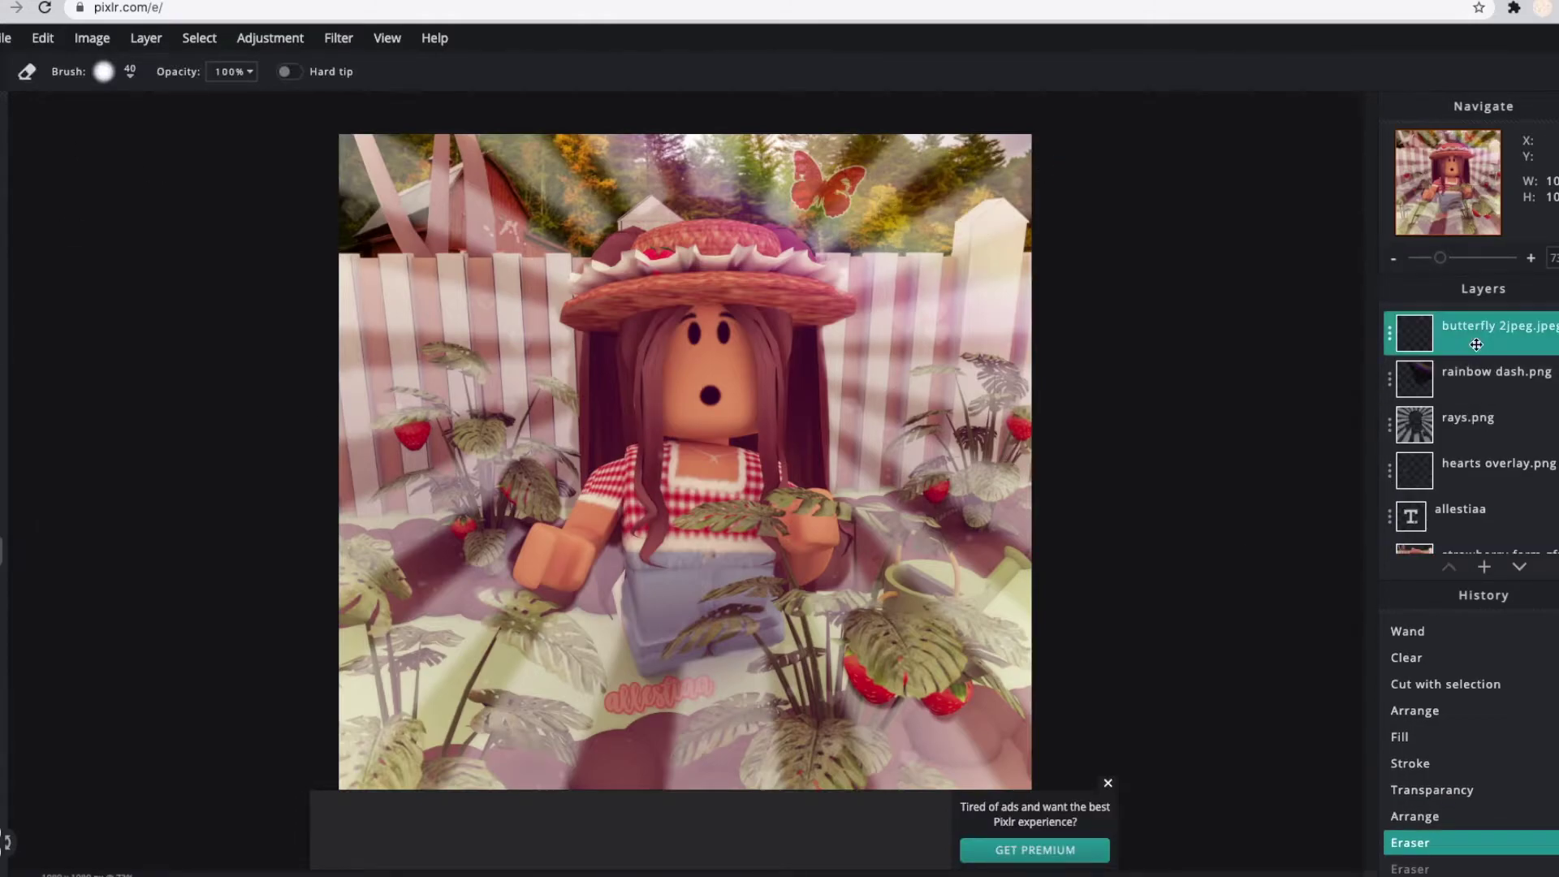
key("v")
left_click_drag(828, 183, 836, 195)
left_click(1469, 422)
Change the size of the allestiaa name text.
left_click(650, 698)
double_click(662, 699)
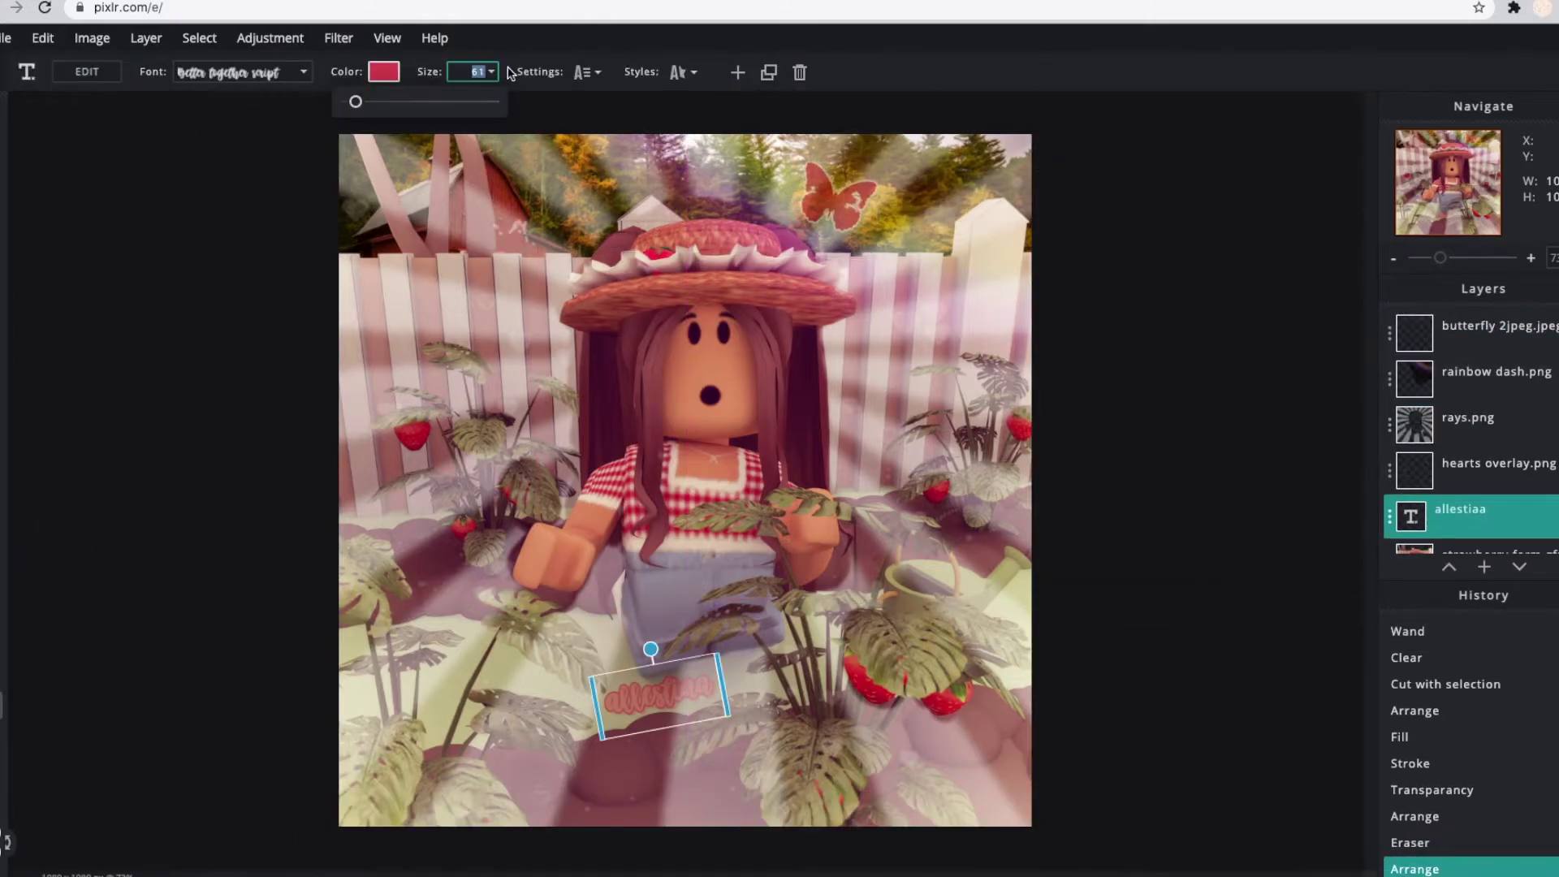
left_click(193, 716)
left_click(338, 38)
left_click(424, 608)
Apply the Flower effect and a brightness & contrast adjustment.
left_click(269, 38)
left_click(292, 95)
left_click(424, 537)
left_click(269, 38)
Lift the lower part of the Curves line to brighten the image.
left_click(255, 300)
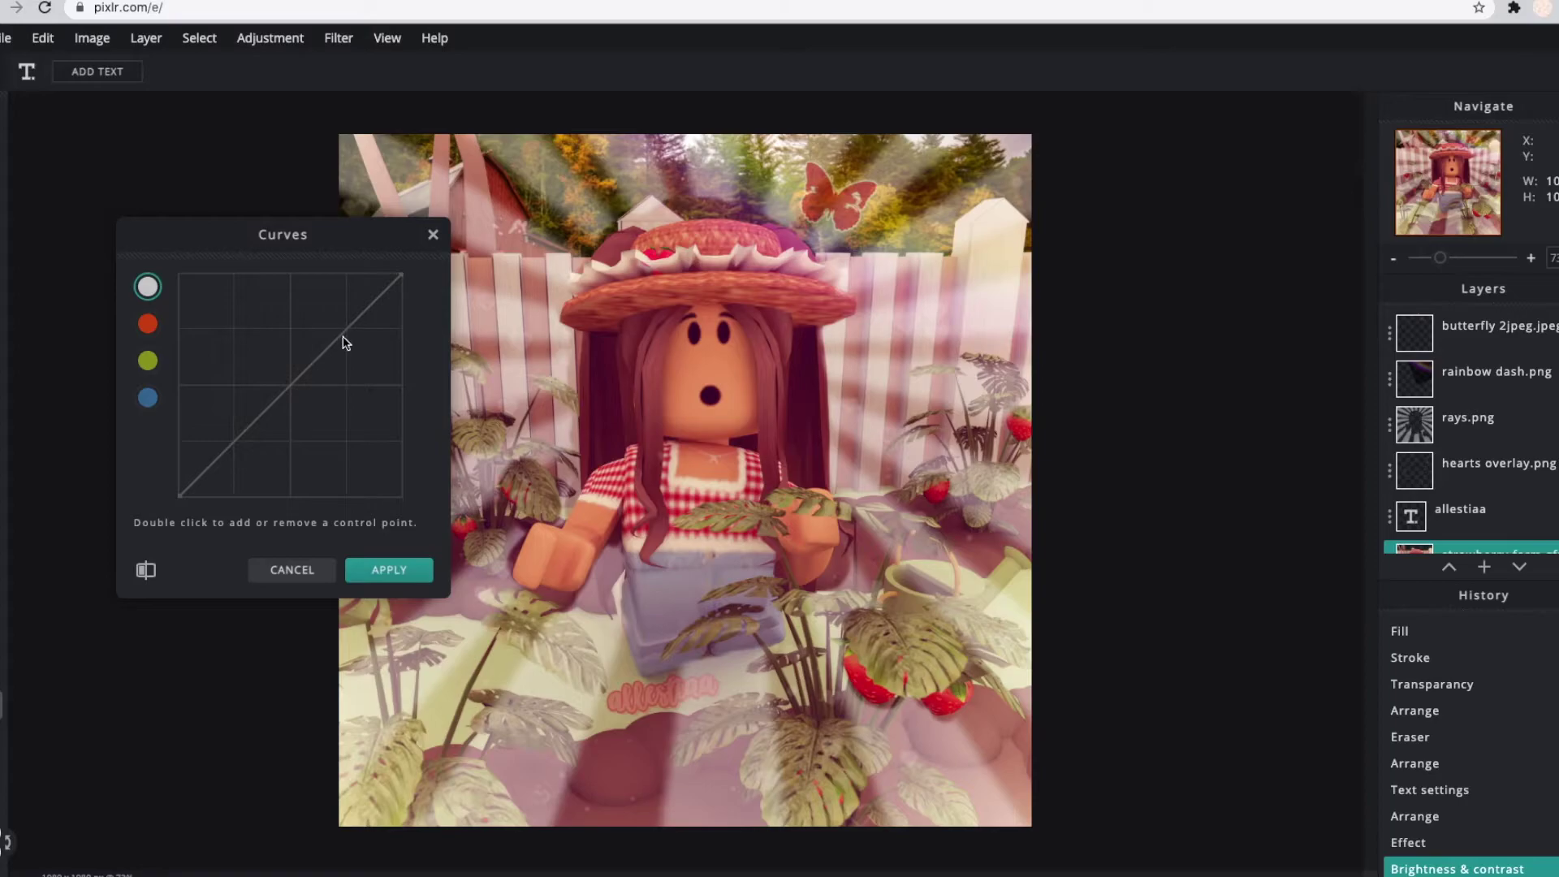
left_click_drag(346, 336, 367, 317)
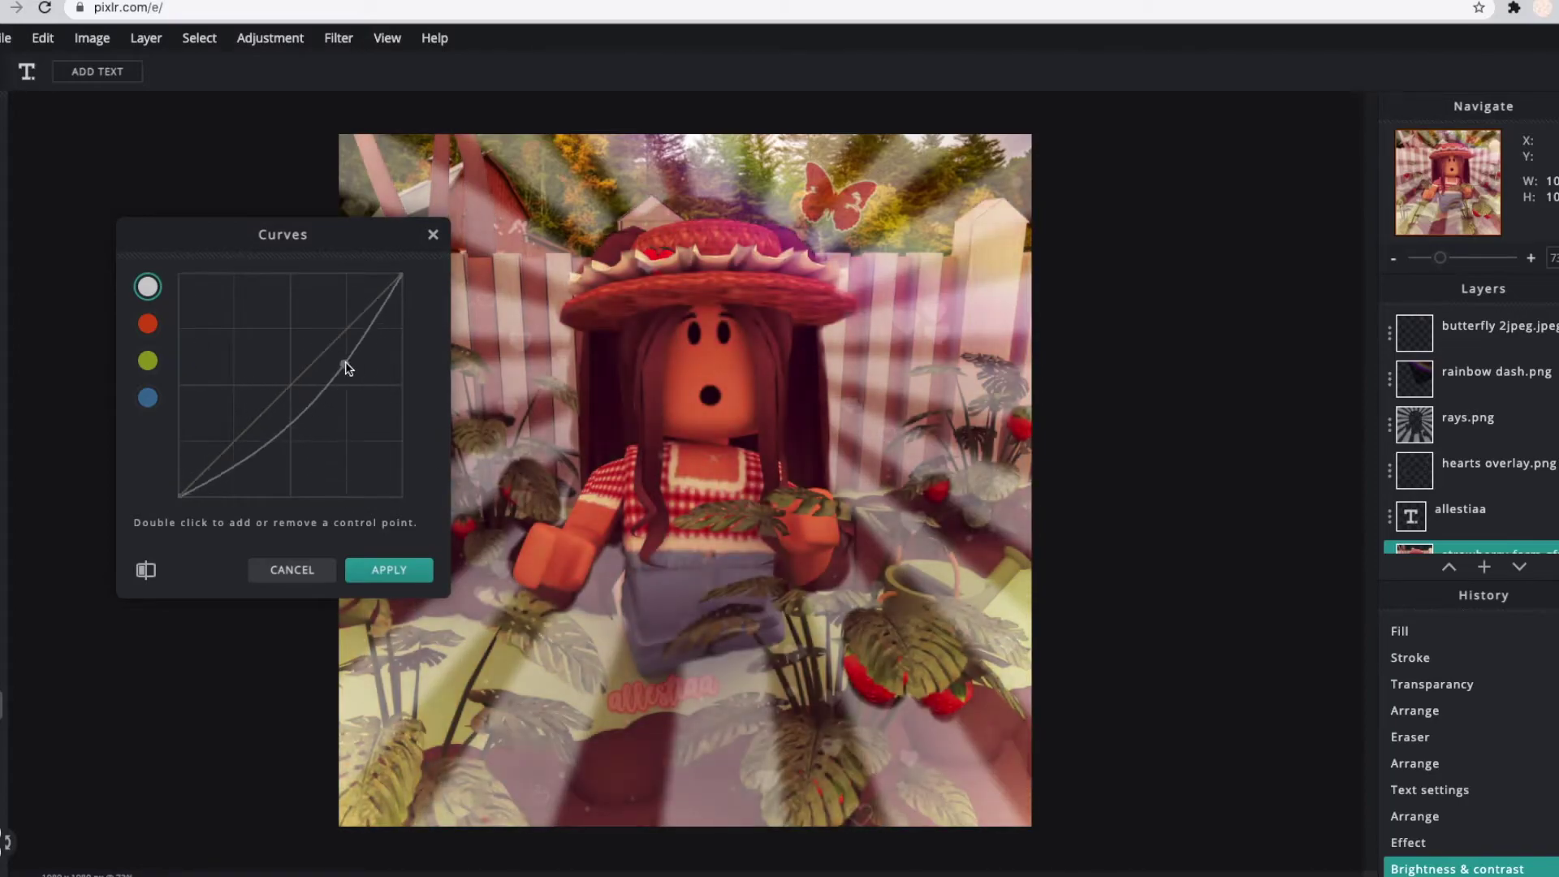
left_click_drag(293, 390, 251, 420)
left_click(389, 569)
Apply another effect-library preset followed by the Flower effect again.
left_click(339, 38)
left_click(406, 59)
left_click(417, 609)
left_click(345, 43)
left_click(390, 59)
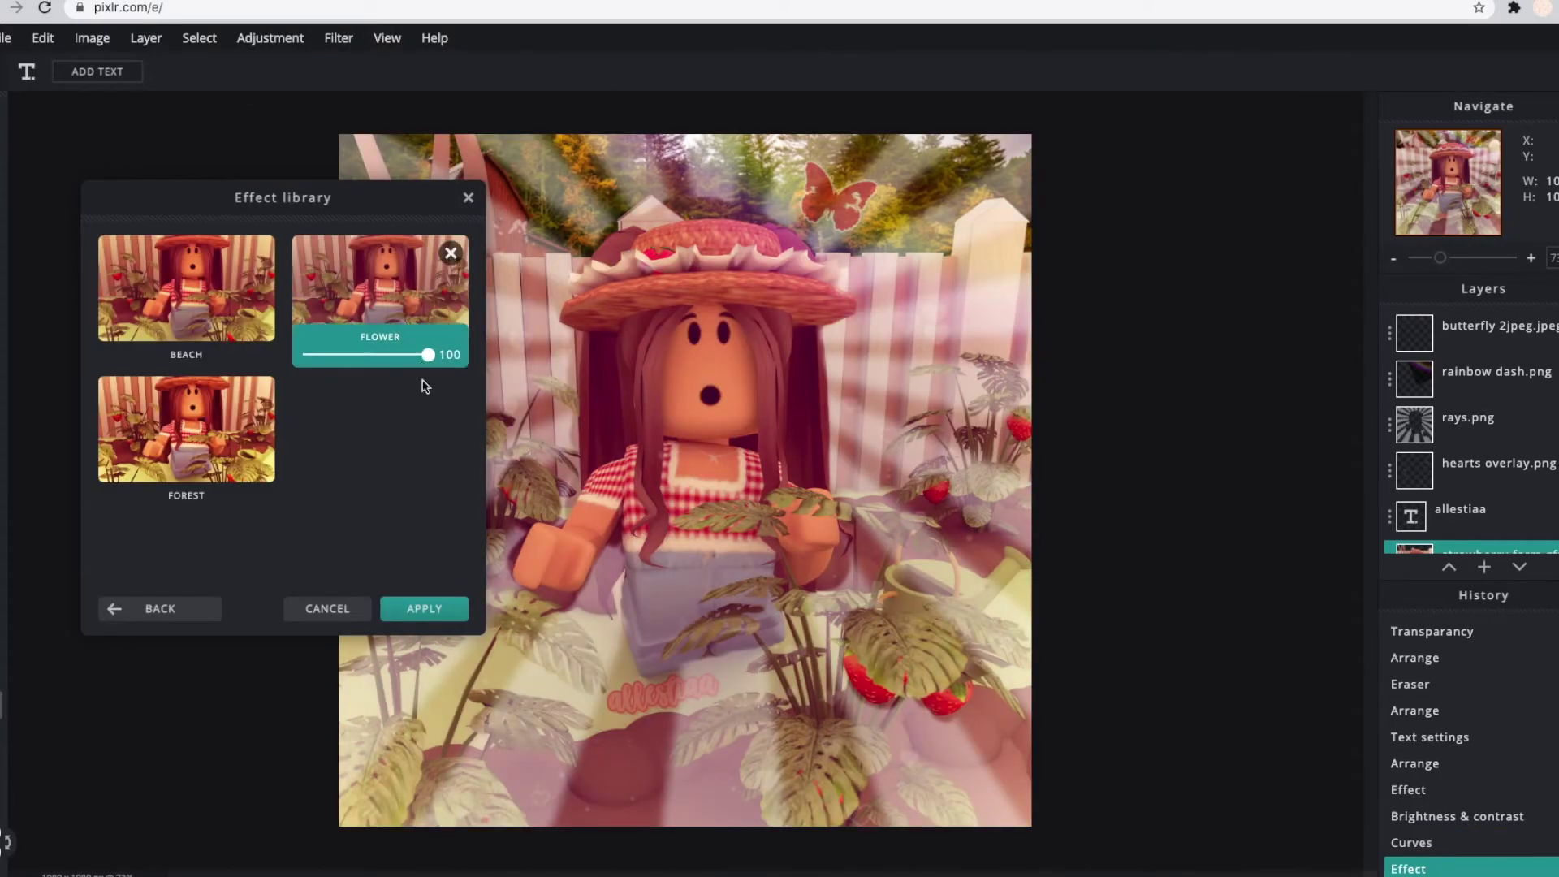
left_click(424, 608)
Revisit brightness & contrast, then apply an exposure adjustment.
left_click(270, 38)
left_click(276, 90)
left_click(317, 536)
left_click(270, 38)
left_click(268, 271)
left_click(415, 485)
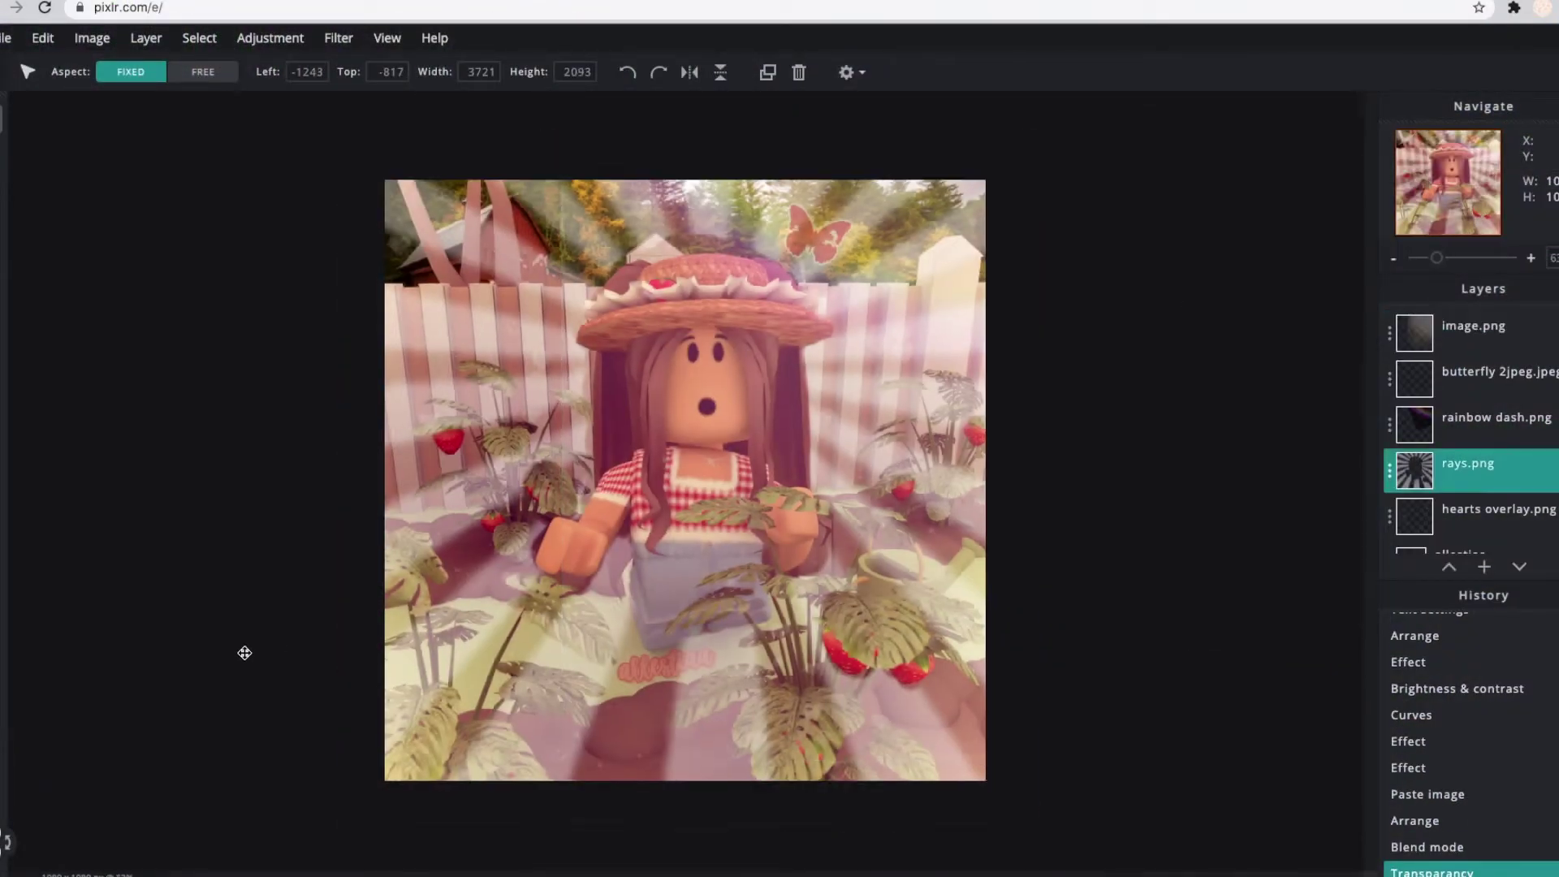
Make the light rays fainter and erase part of them with the Eraser.
left_click(1389, 469)
left_click(1245, 601)
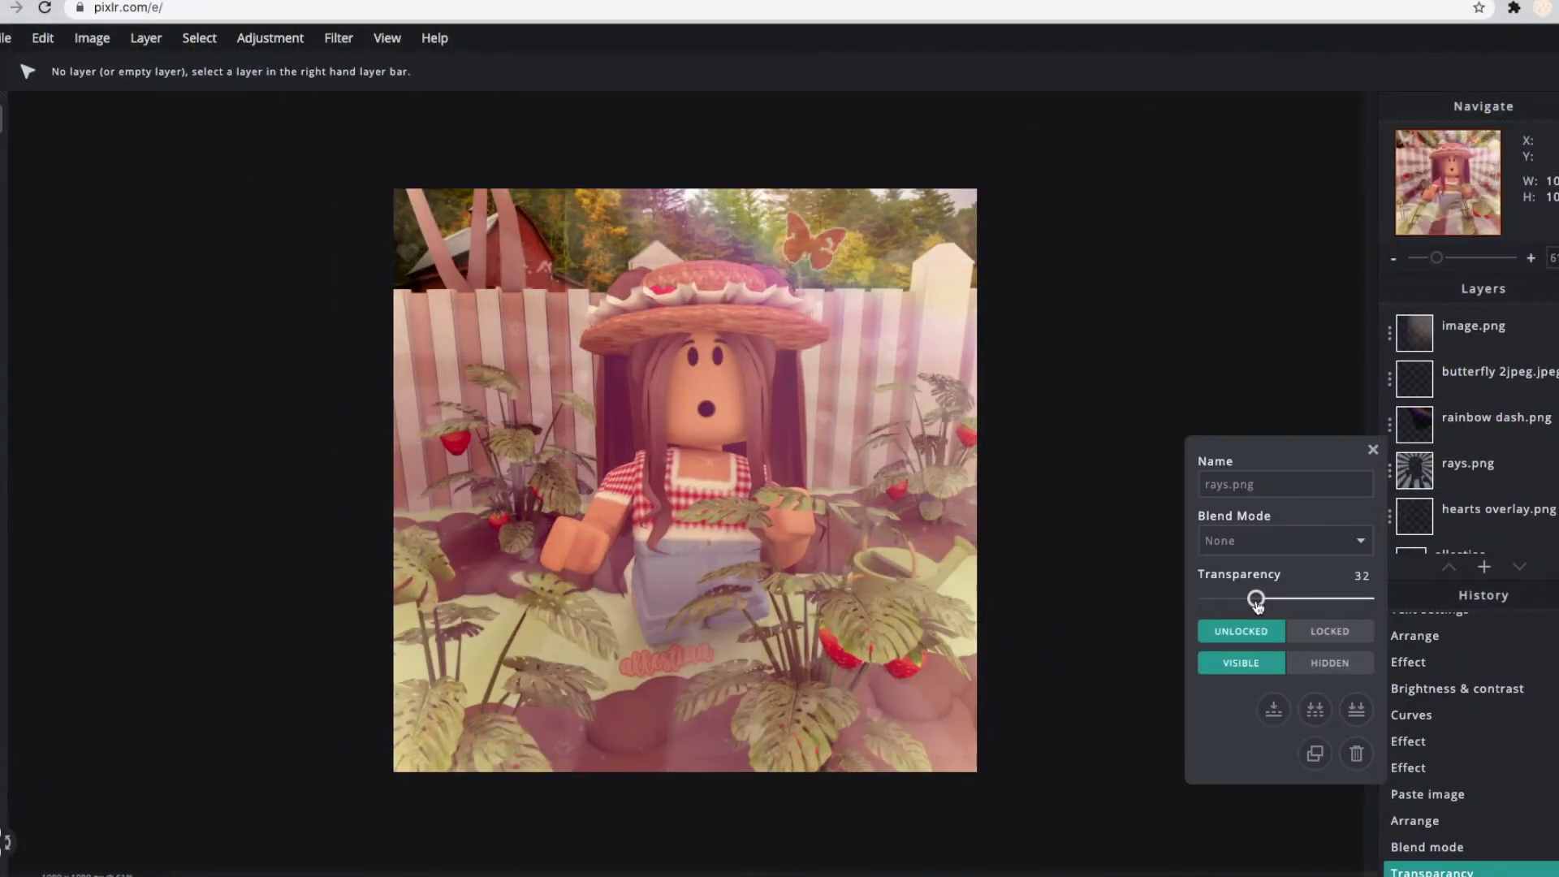
left_click(1461, 469)
key("e")
scroll(898, 722, "up", 2)
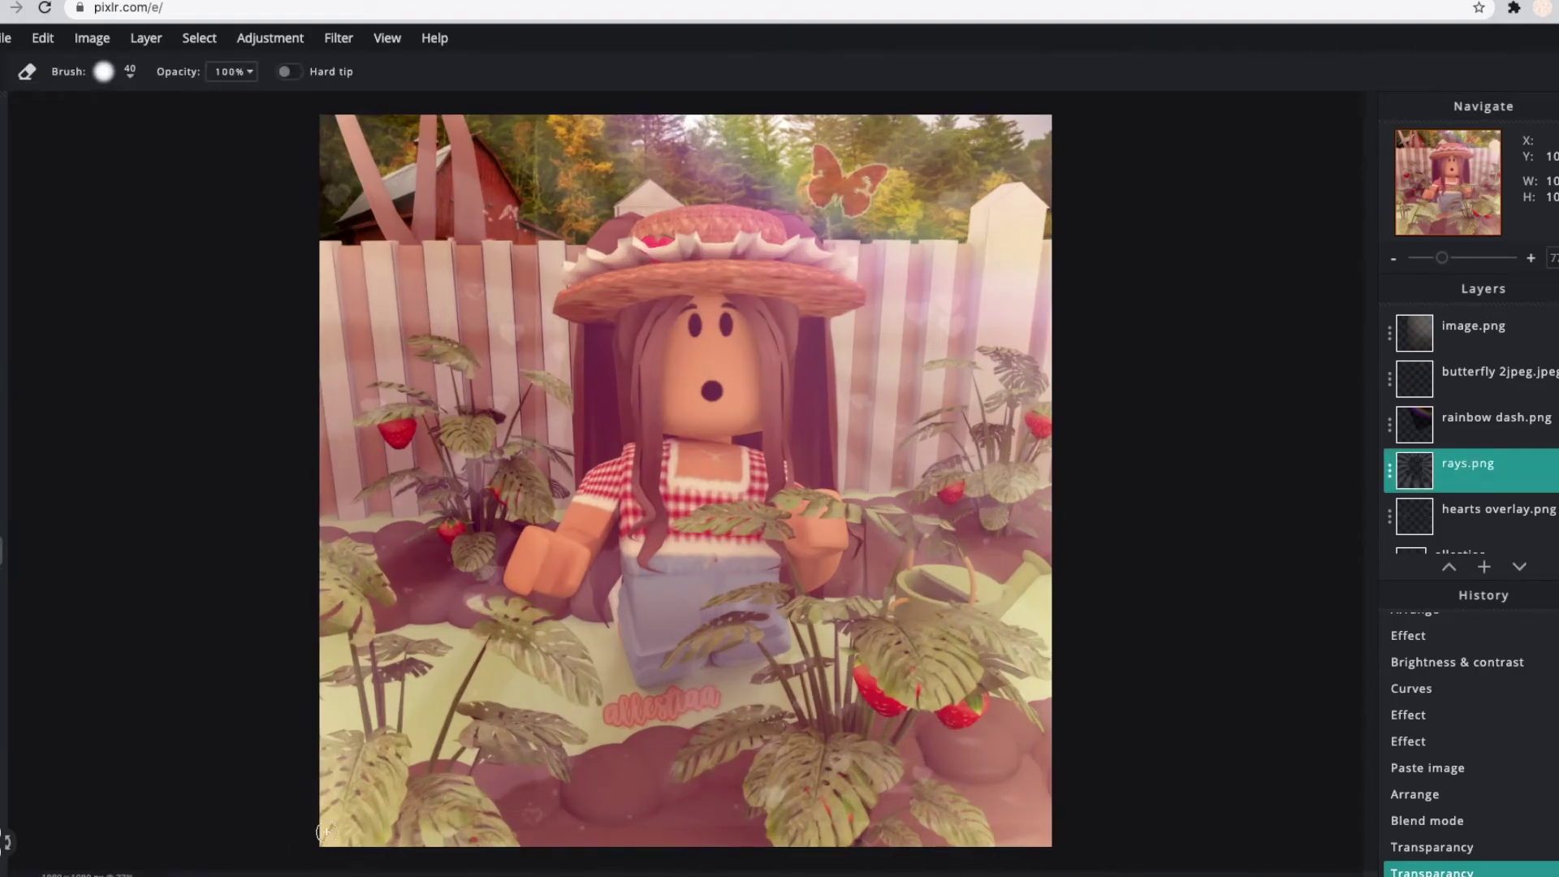
left_click_drag(561, 729, 572, 679)
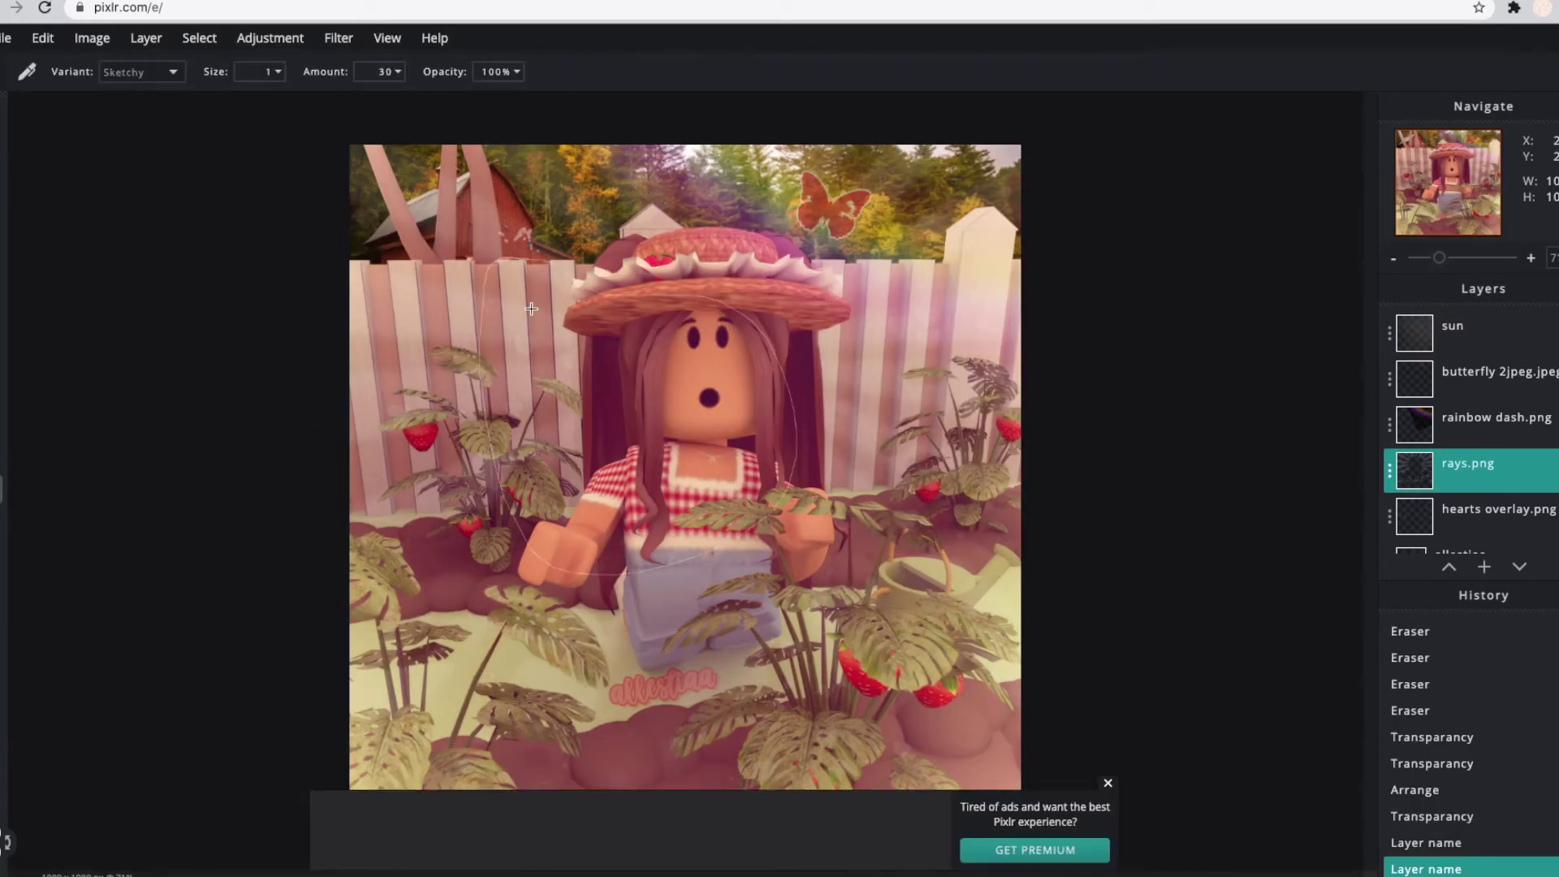
On a new layer, draw white strips along the picture's edges as a border and adjust its transparency.
left_click(1484, 566)
left_click(431, 504)
mouse_move(362, 138)
left_mouse_down()
mouse_move(329, 802)
mouse_move(1025, 817)
left_mouse_up()
left_click_drag(1012, 130, 1025, 800)
key("ctrl+z")
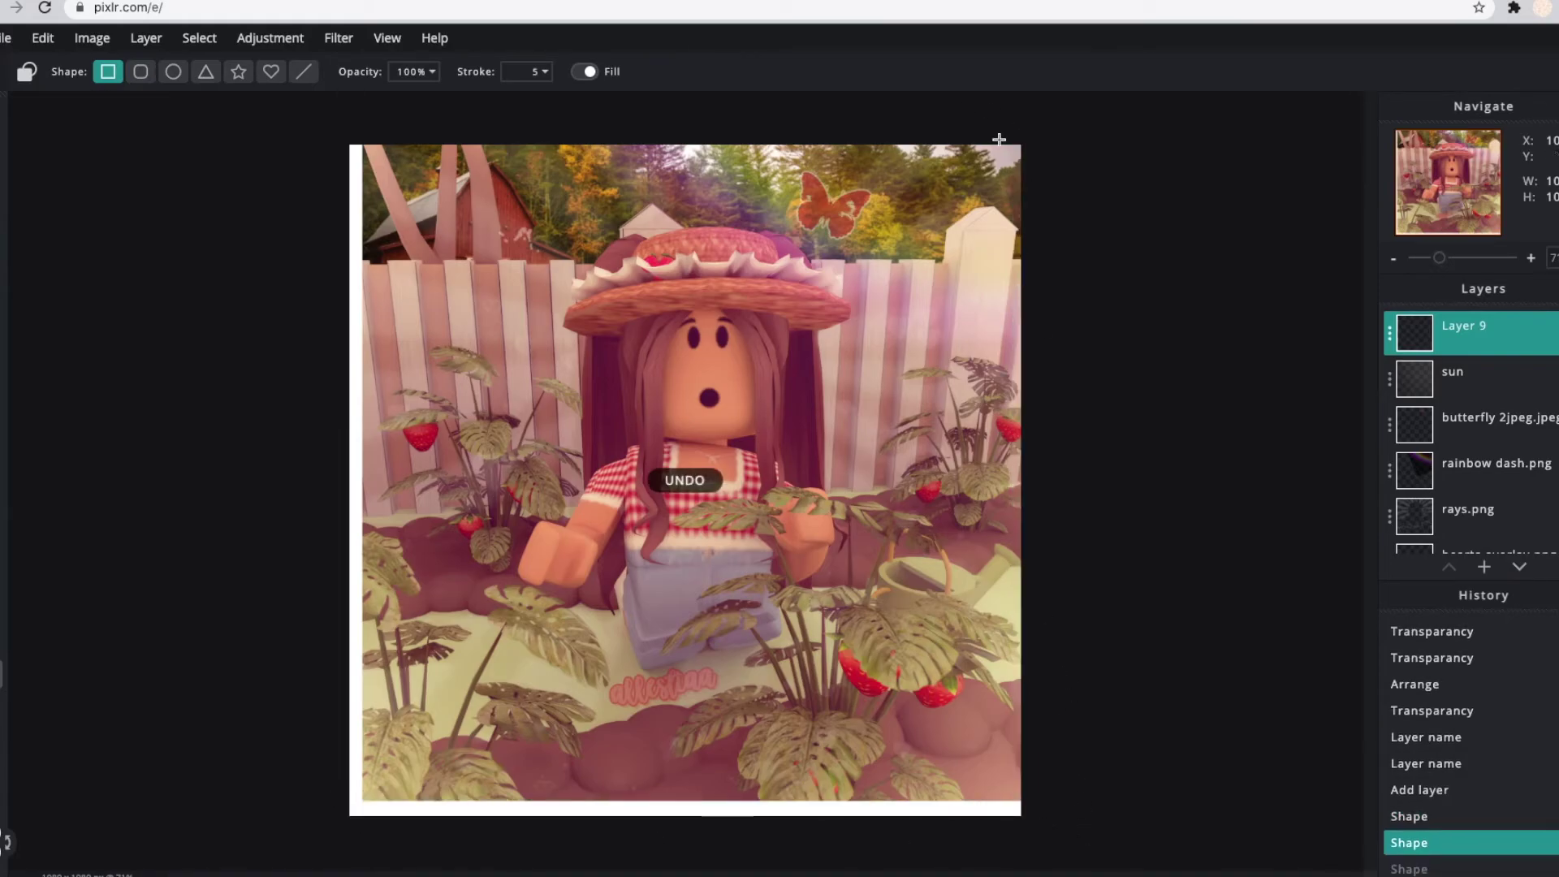
left_click_drag(1005, 144, 1024, 802)
left_click_drag(362, 146, 1024, 161)
left_click(1389, 333)
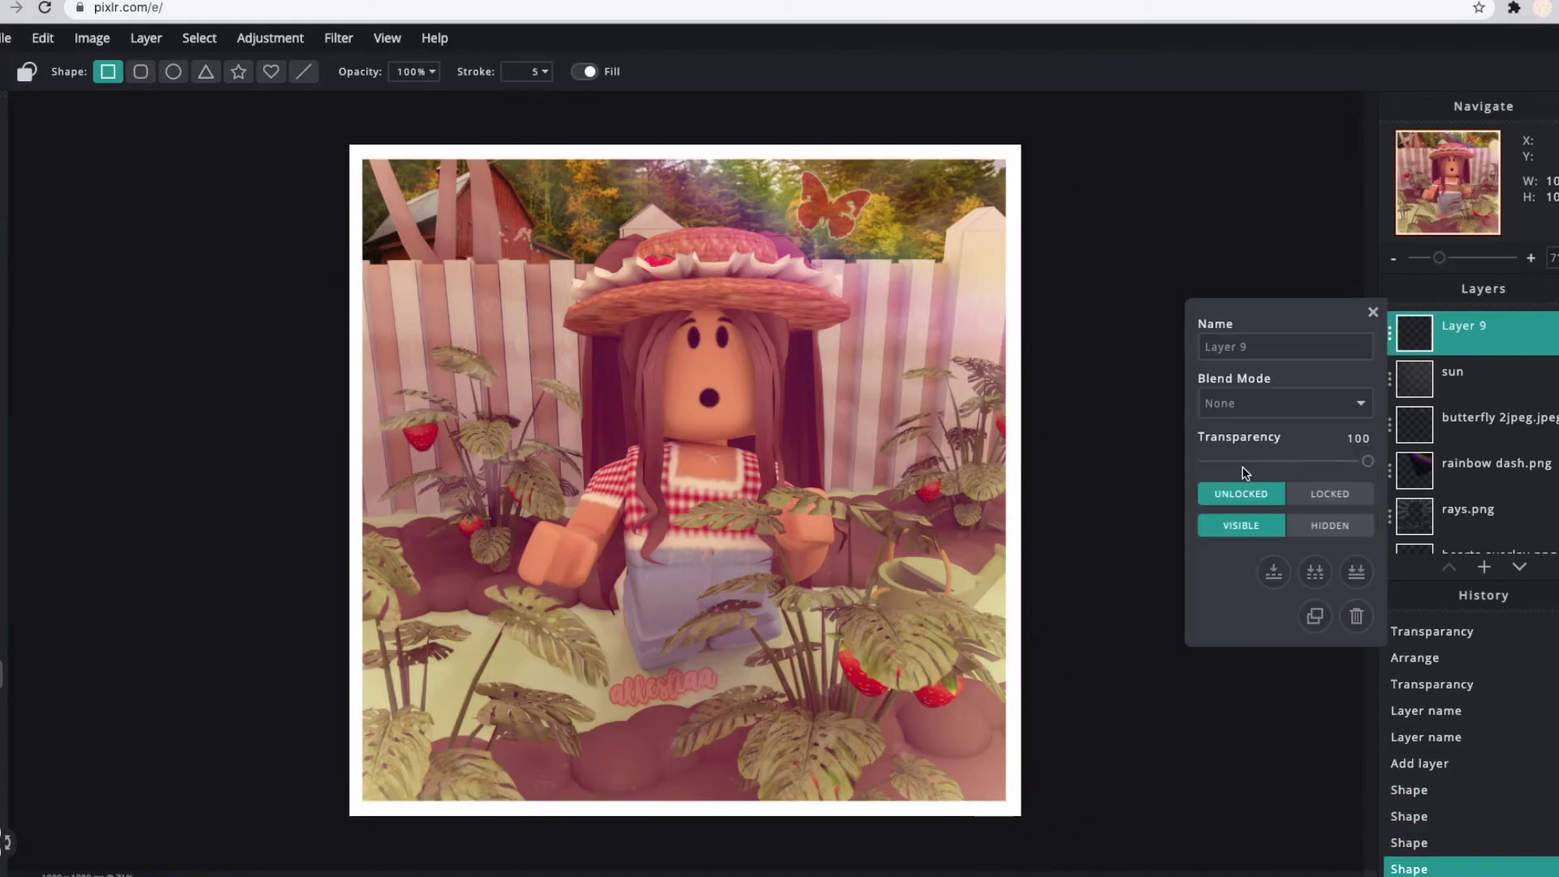
left_click(1239, 461)
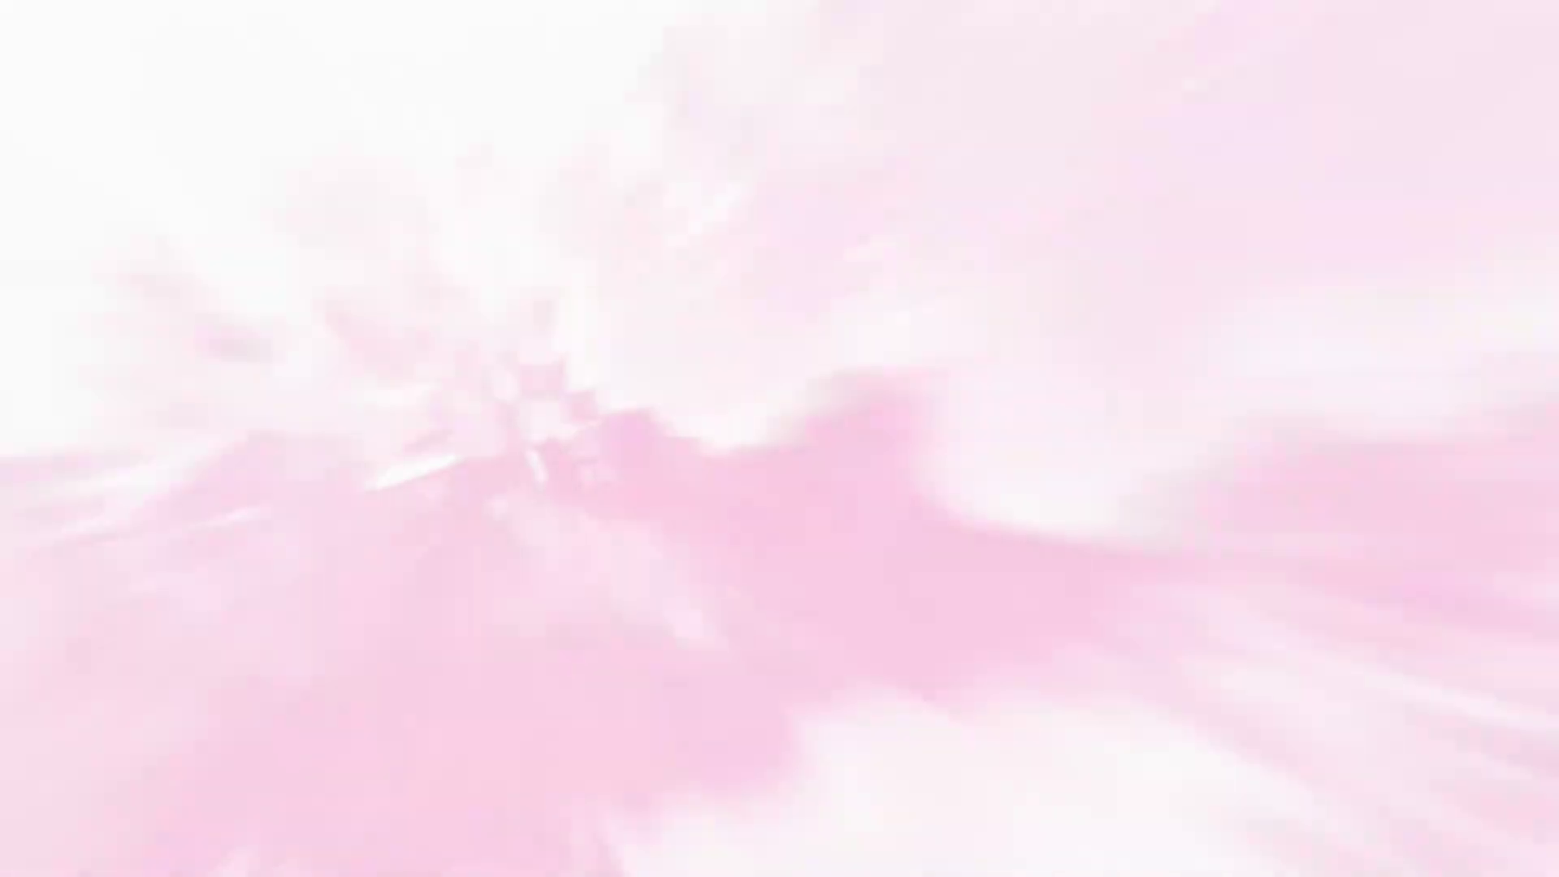